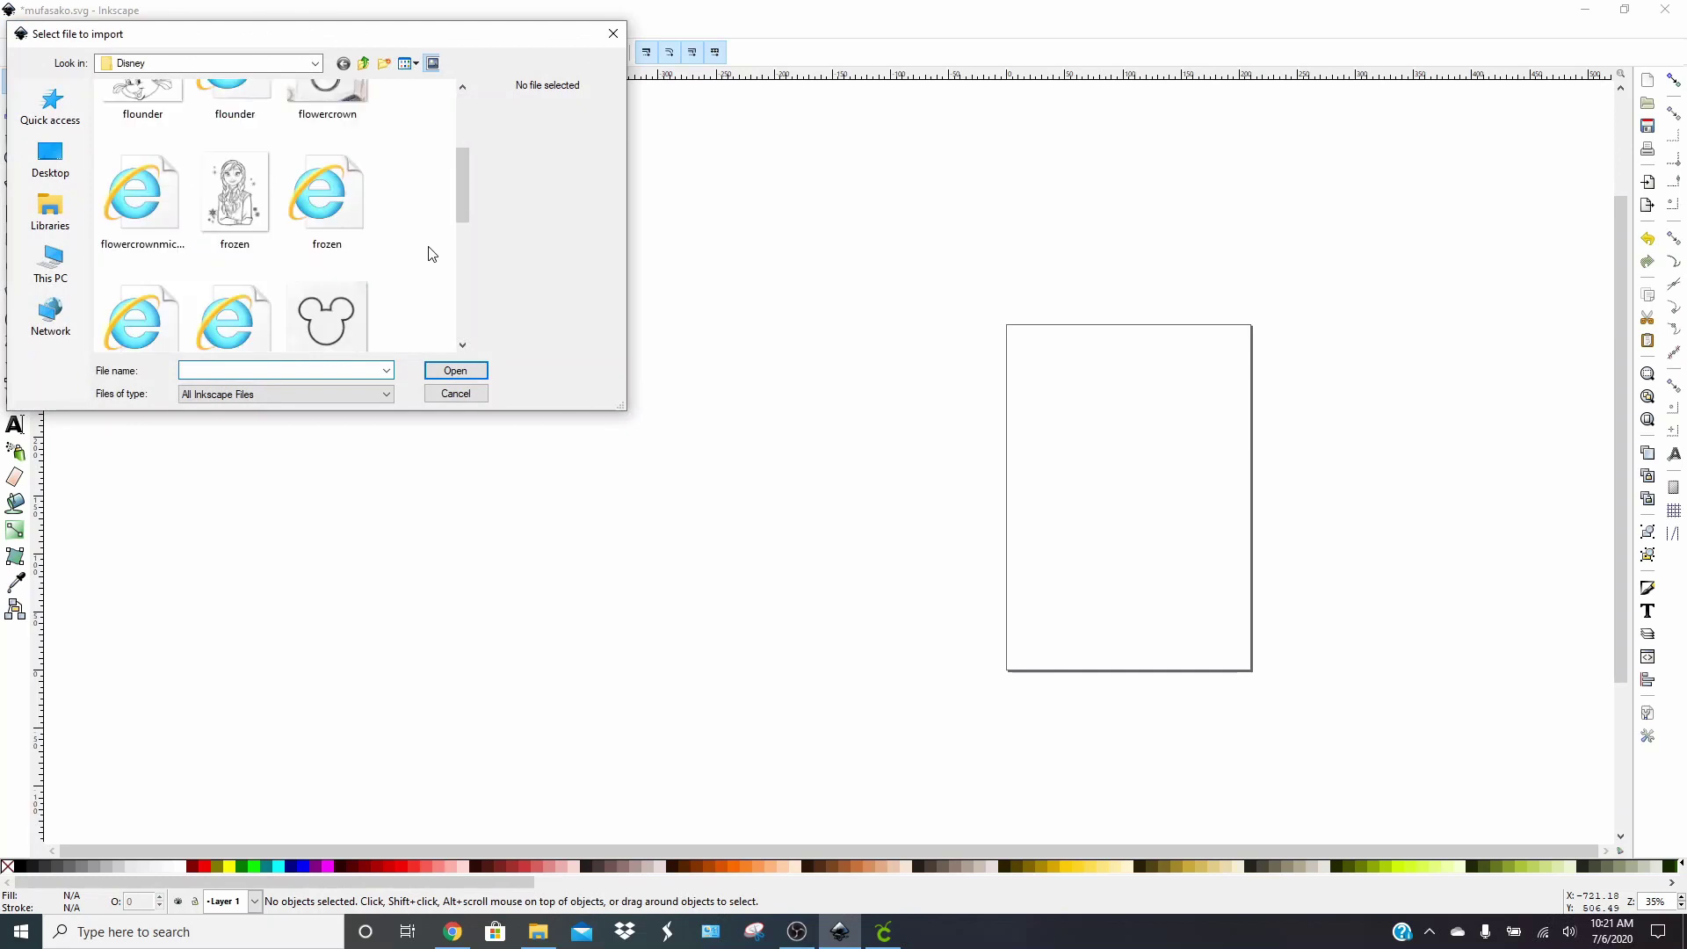
Import the mufasa lion picture from the Disney folder as an embedded image at its file resolution
{"action": "scroll", "coordinate": [433, 255], "scroll_direction": "up", "scroll_amount": 3}
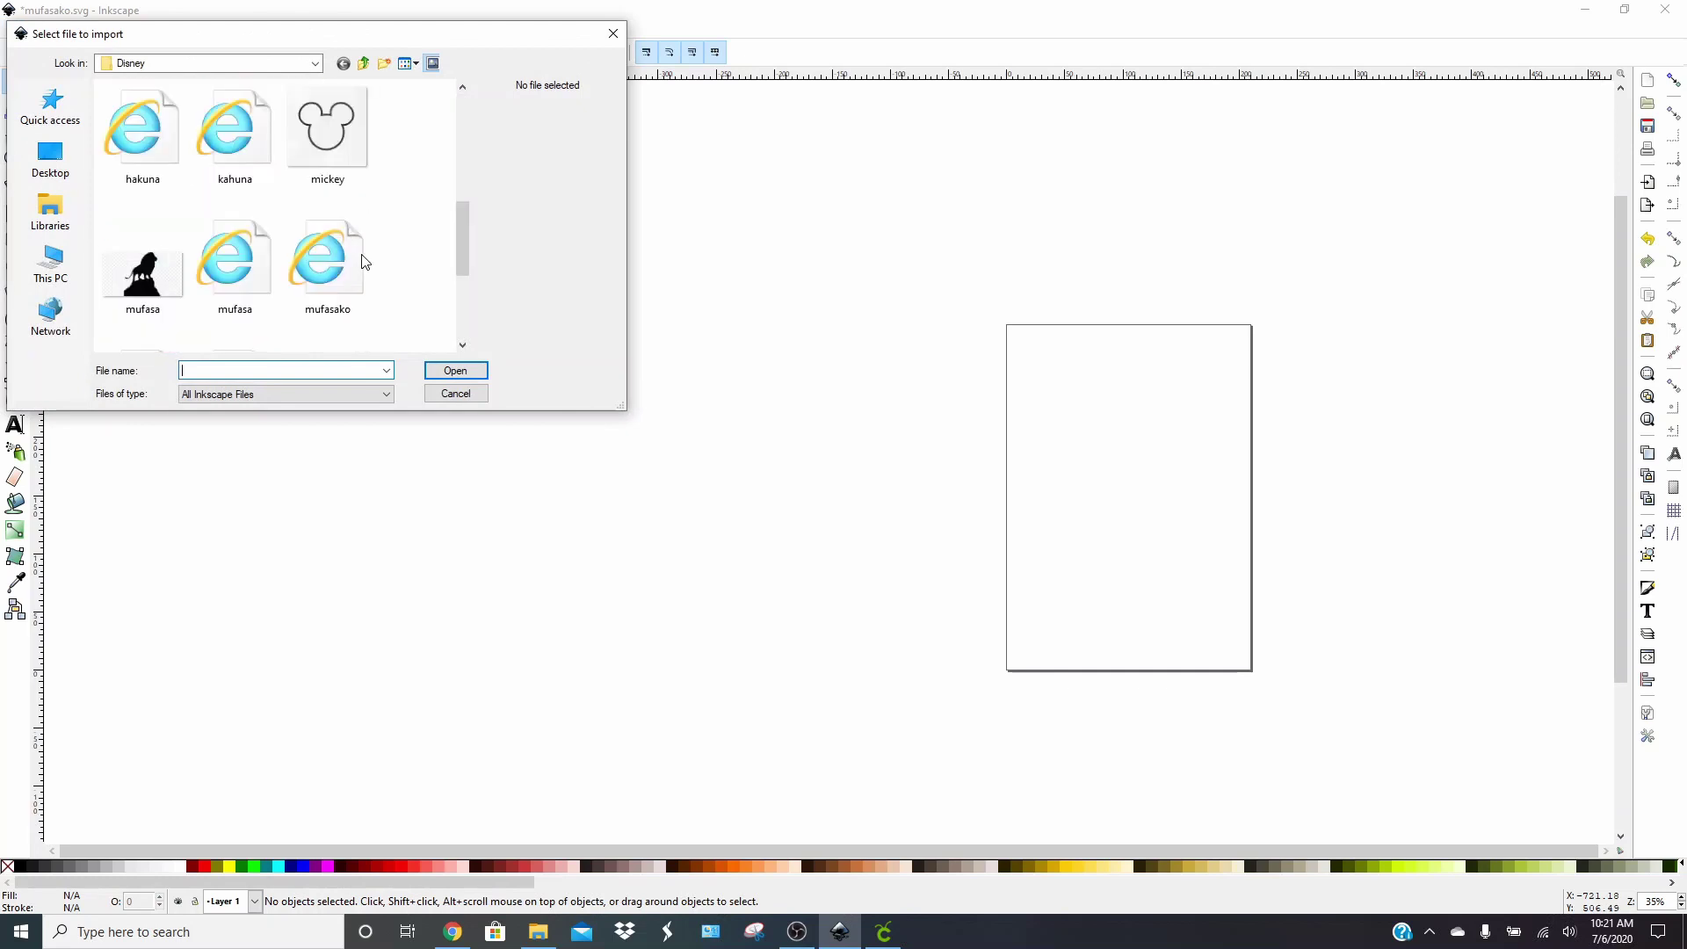
{"action": "double_click", "coordinate": [169, 278]}
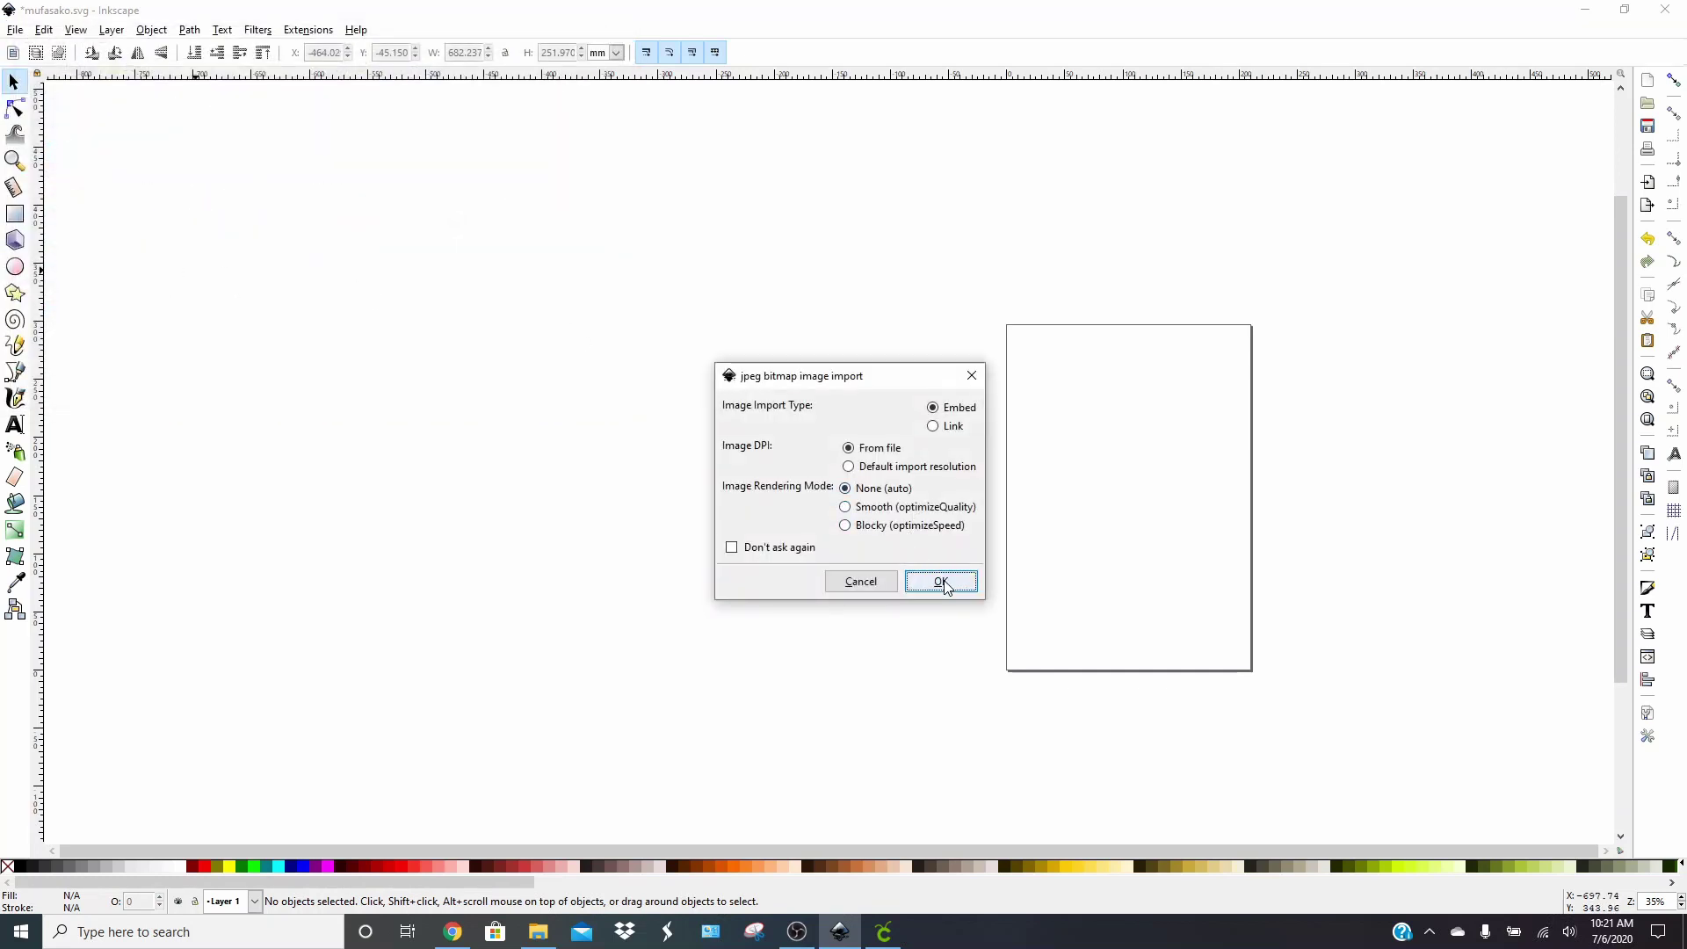
{"action": "left_click", "coordinate": [940, 579]}
Place the lion image beside the page and enlarge it proportionally to about 526 mm wide
{"action": "left_click_drag", "start_coordinate": [940, 557], "coordinate": [686, 336]}
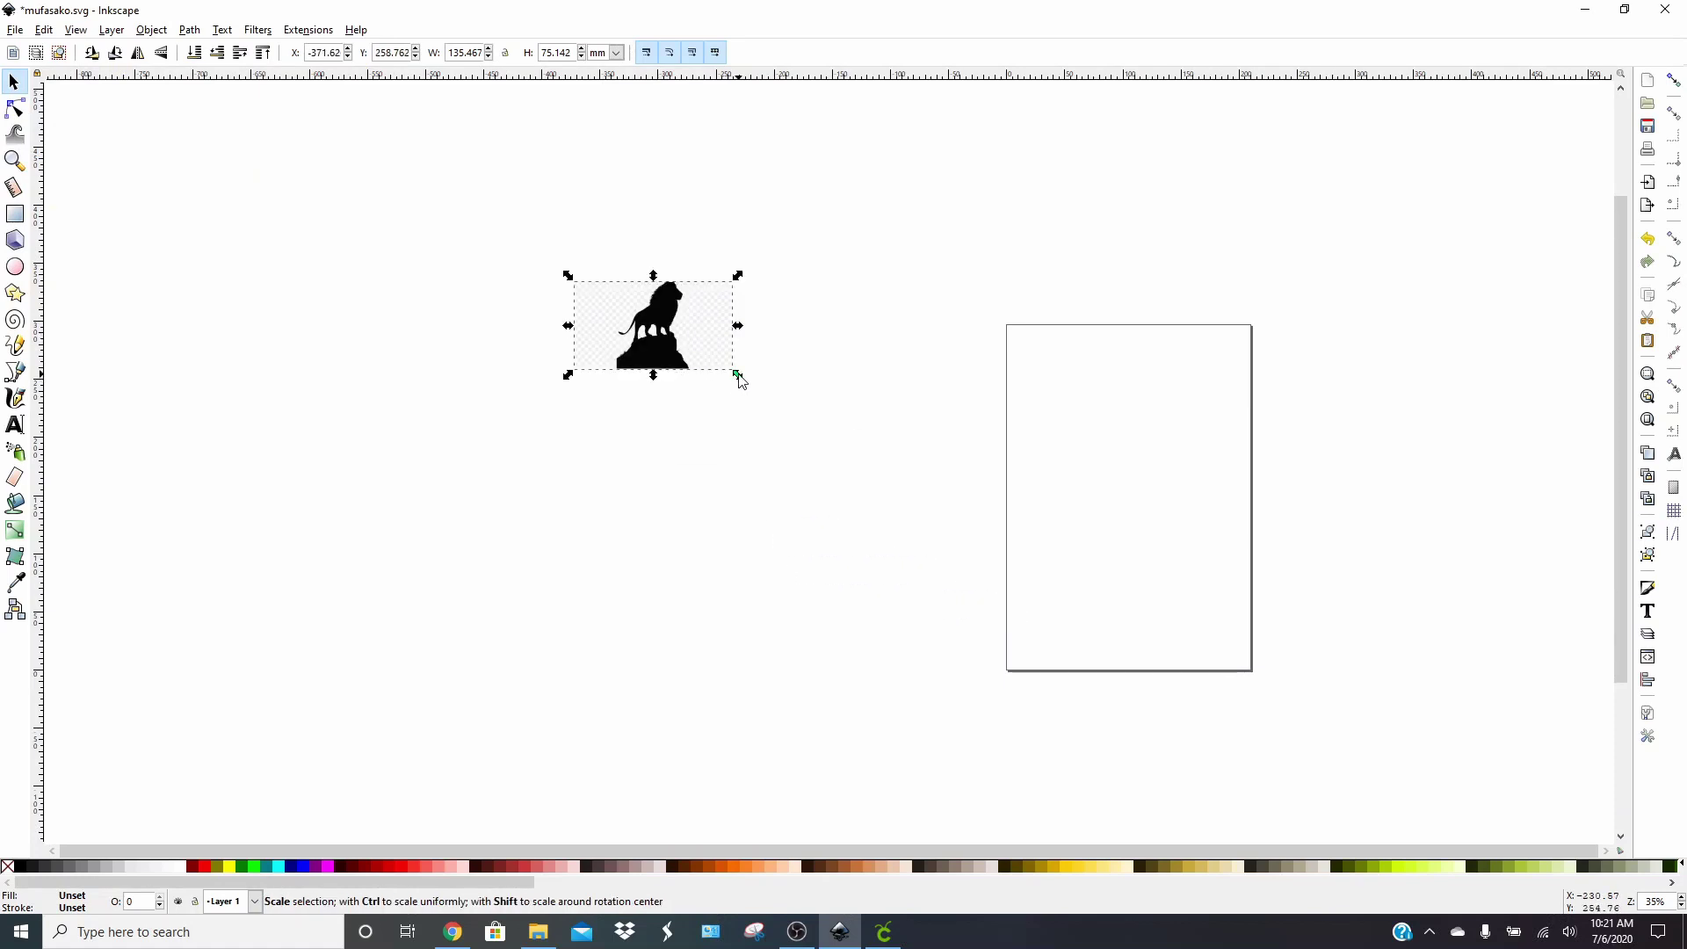
{"action": "key", "text": "ctrl"}
{"action": "left_click_drag", "start_coordinate": [738, 376], "coordinate": [1184, 784]}
{"action": "left_click_drag", "start_coordinate": [1192, 629], "coordinate": [1252, 669]}
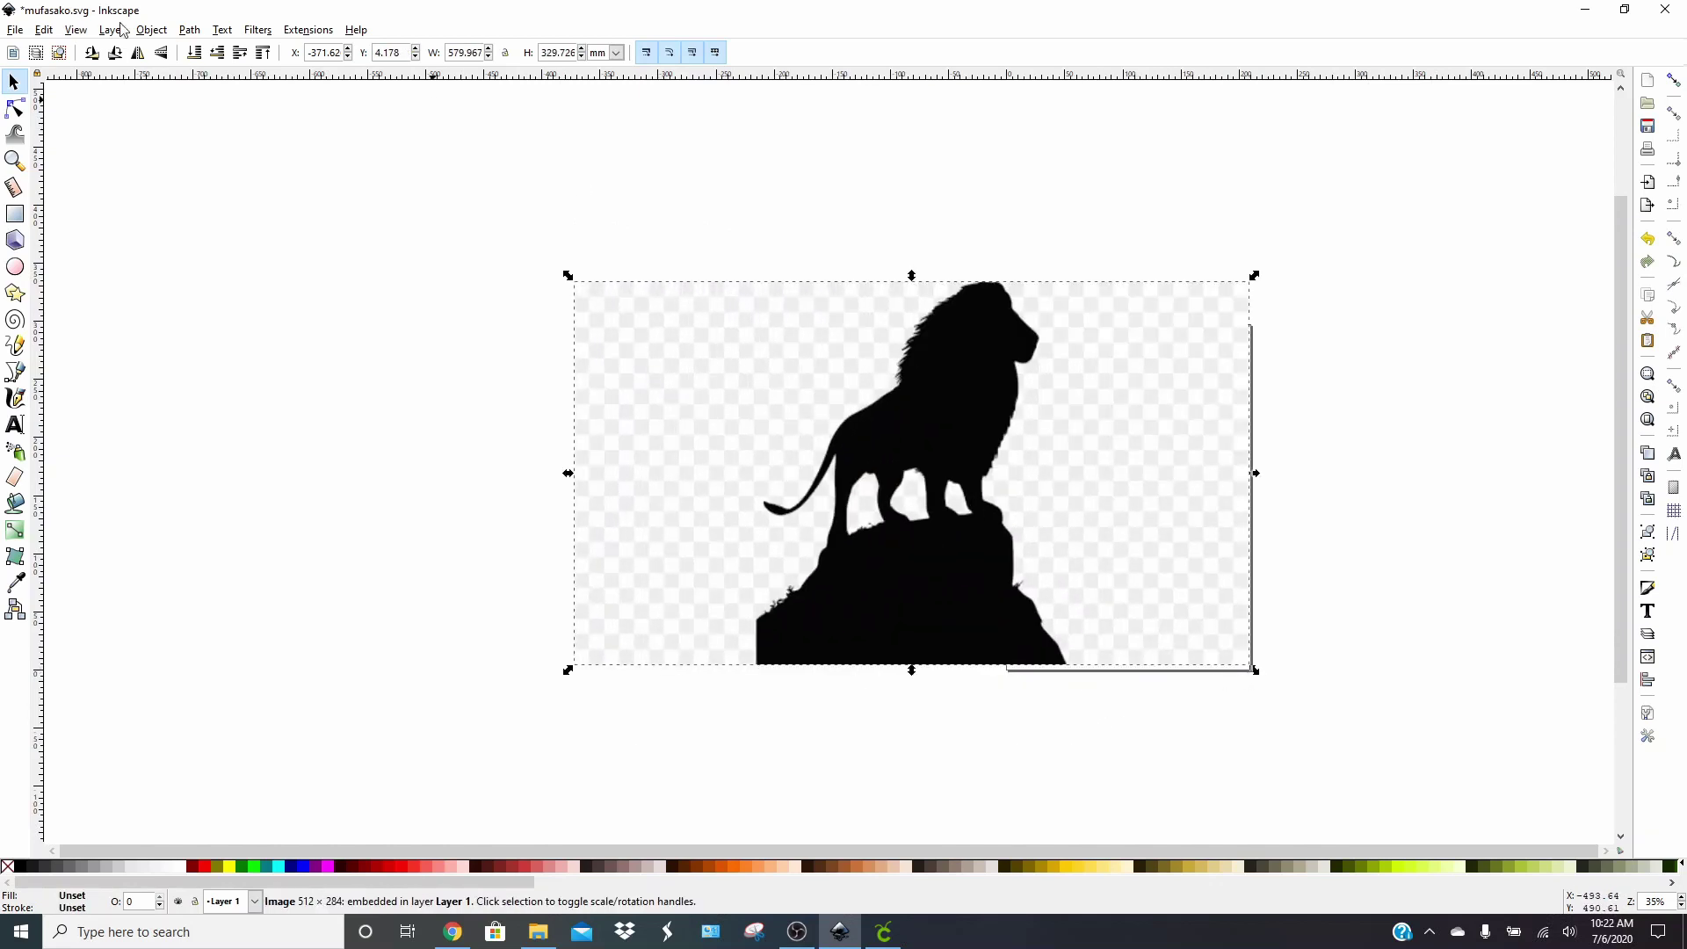
{"action": "left_click", "coordinate": [54, 32]}
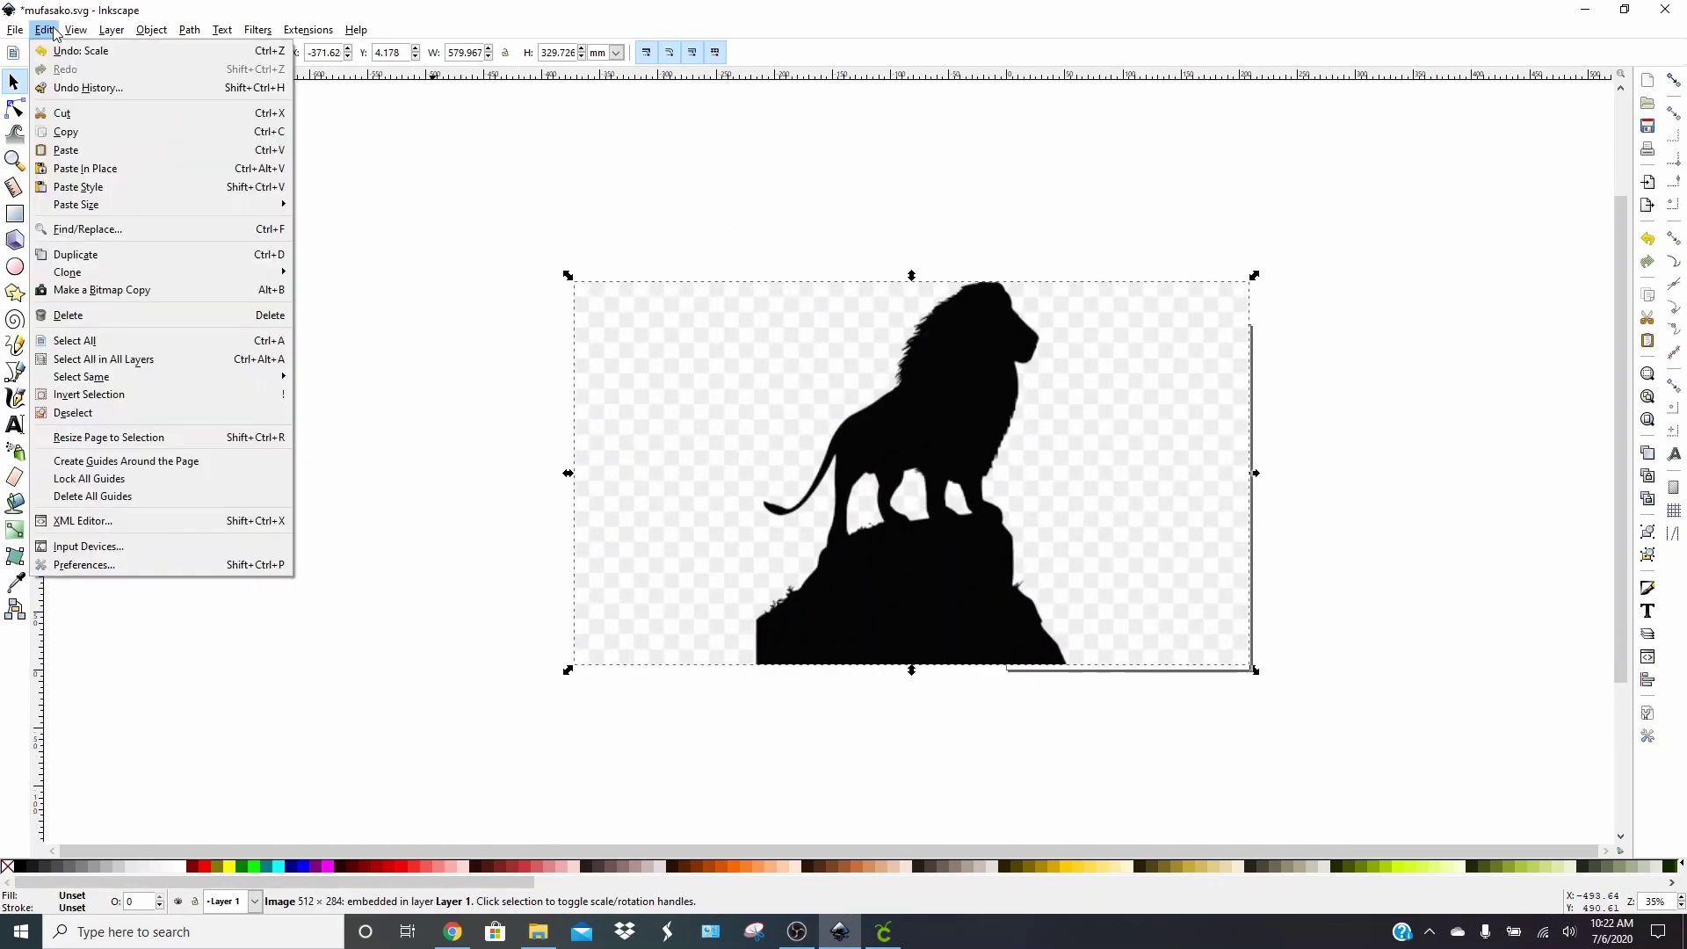
{"action": "mouse_move", "coordinate": [68, 30]}
{"action": "left_click", "coordinate": [50, 49]}
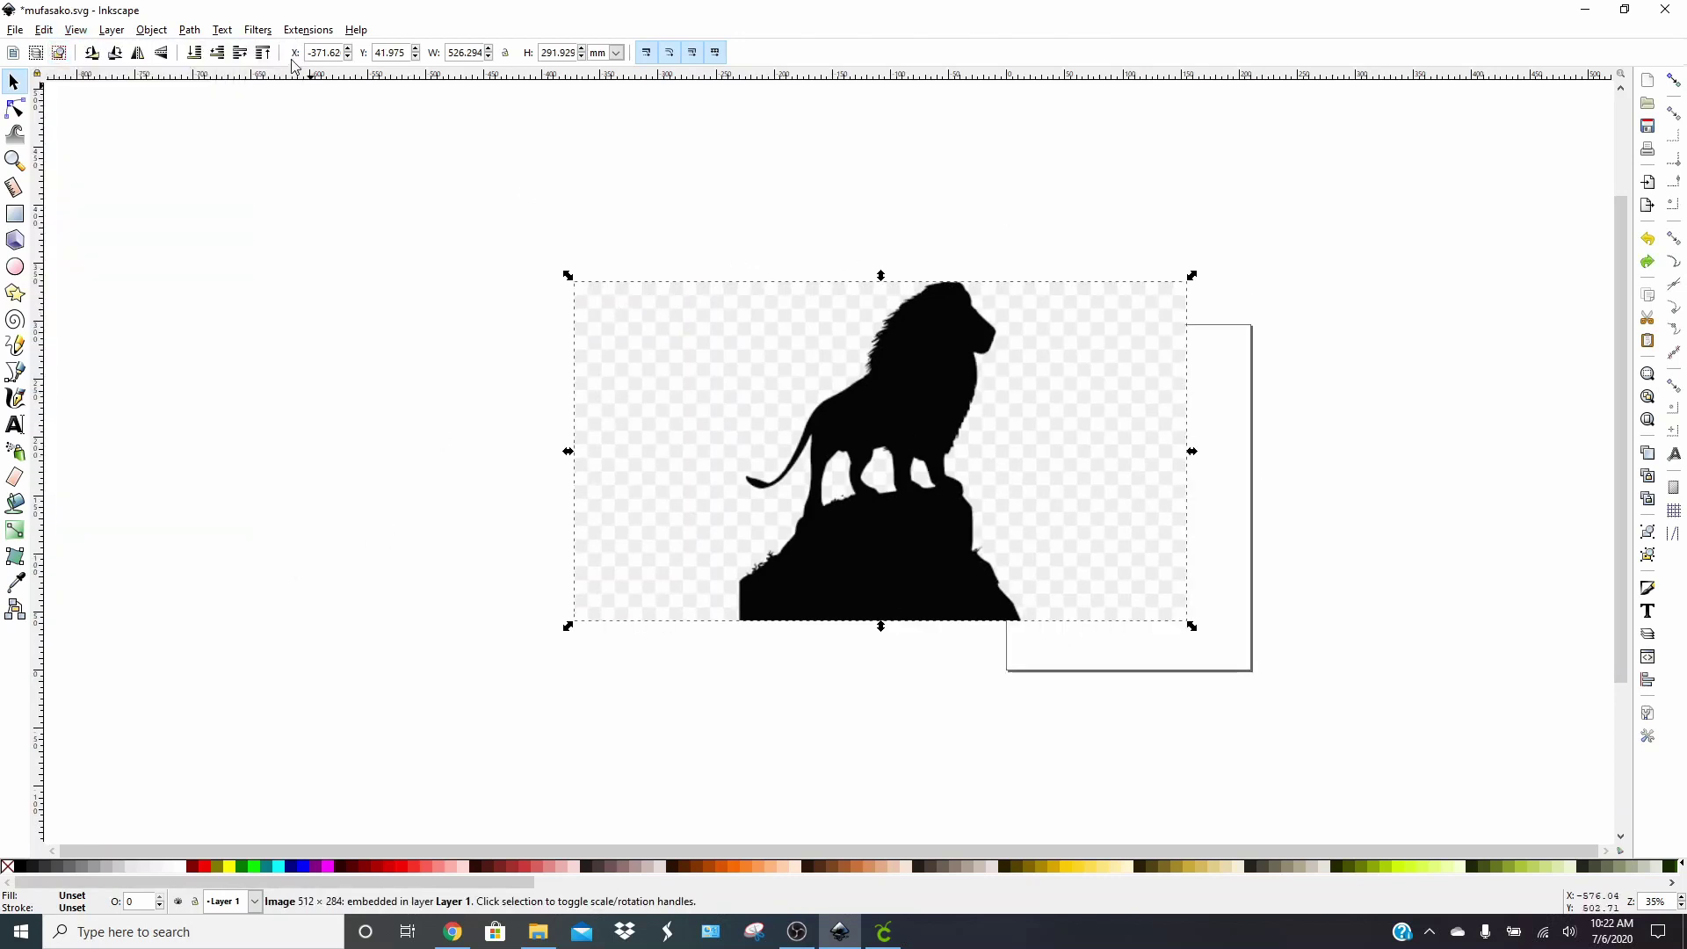
Trace the lion bitmap into a path with a single brightness-cutoff scan at threshold 0.450
{"action": "left_click", "coordinate": [189, 32]}
{"action": "left_click", "coordinate": [207, 88]}
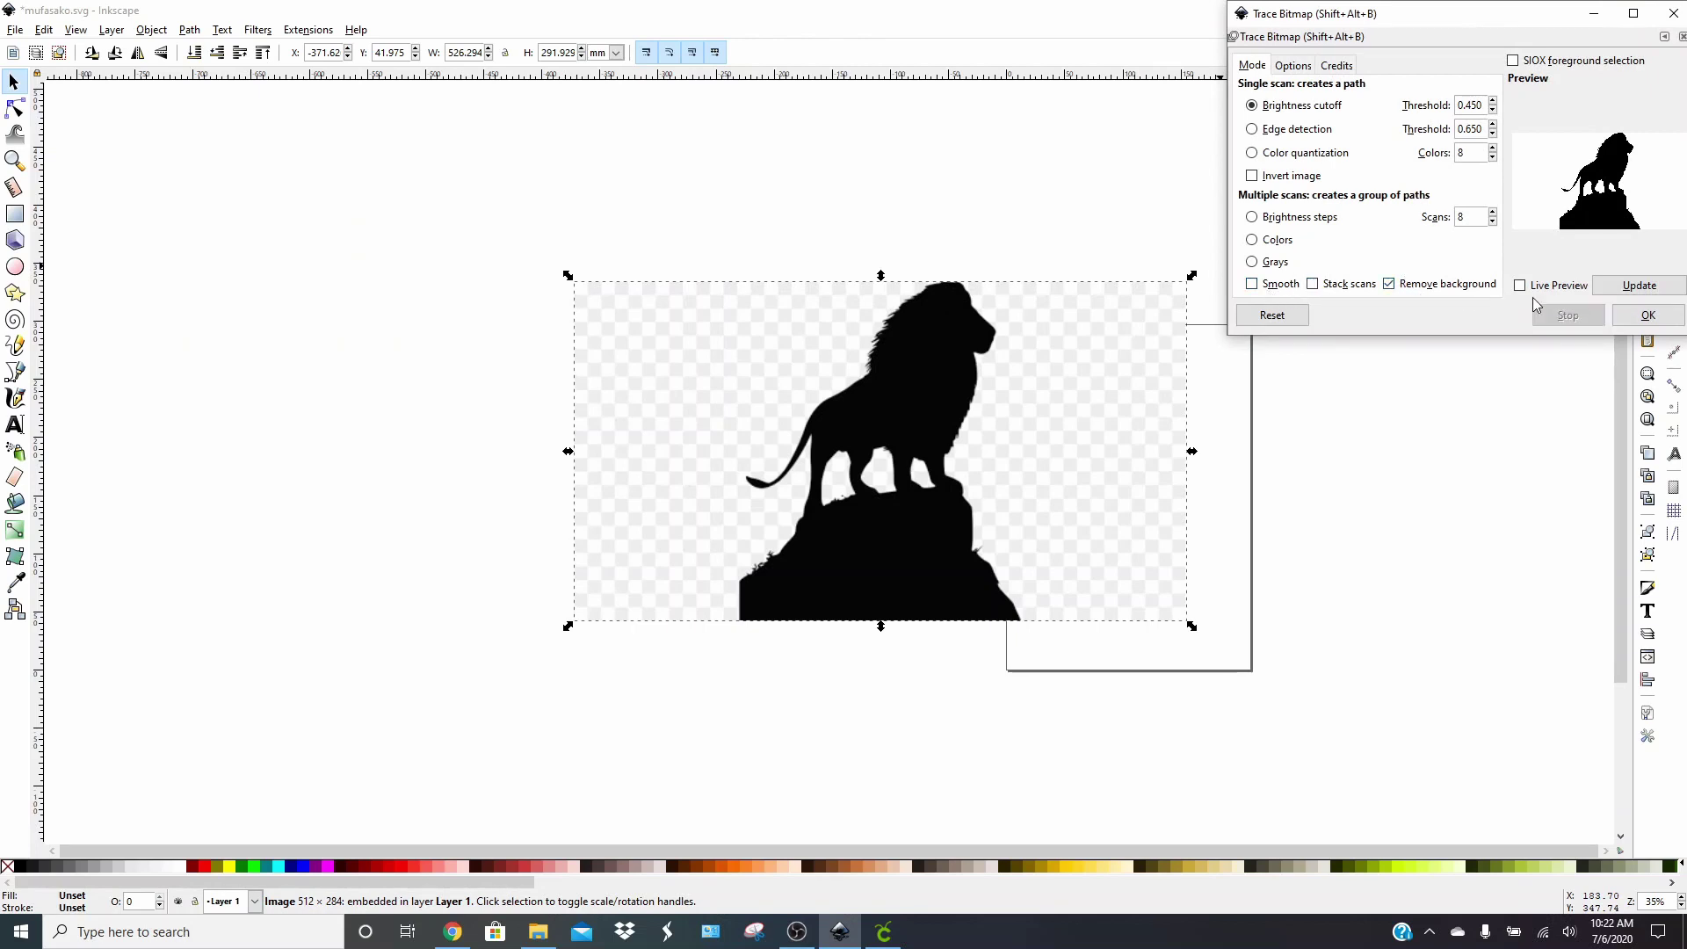
{"action": "left_click", "coordinate": [1648, 314]}
Move the traced lion silhouette clear of the bitmap and delete the original image
{"action": "left_click_drag", "start_coordinate": [949, 386], "coordinate": [442, 296]}
{"action": "left_click", "coordinate": [815, 362]}
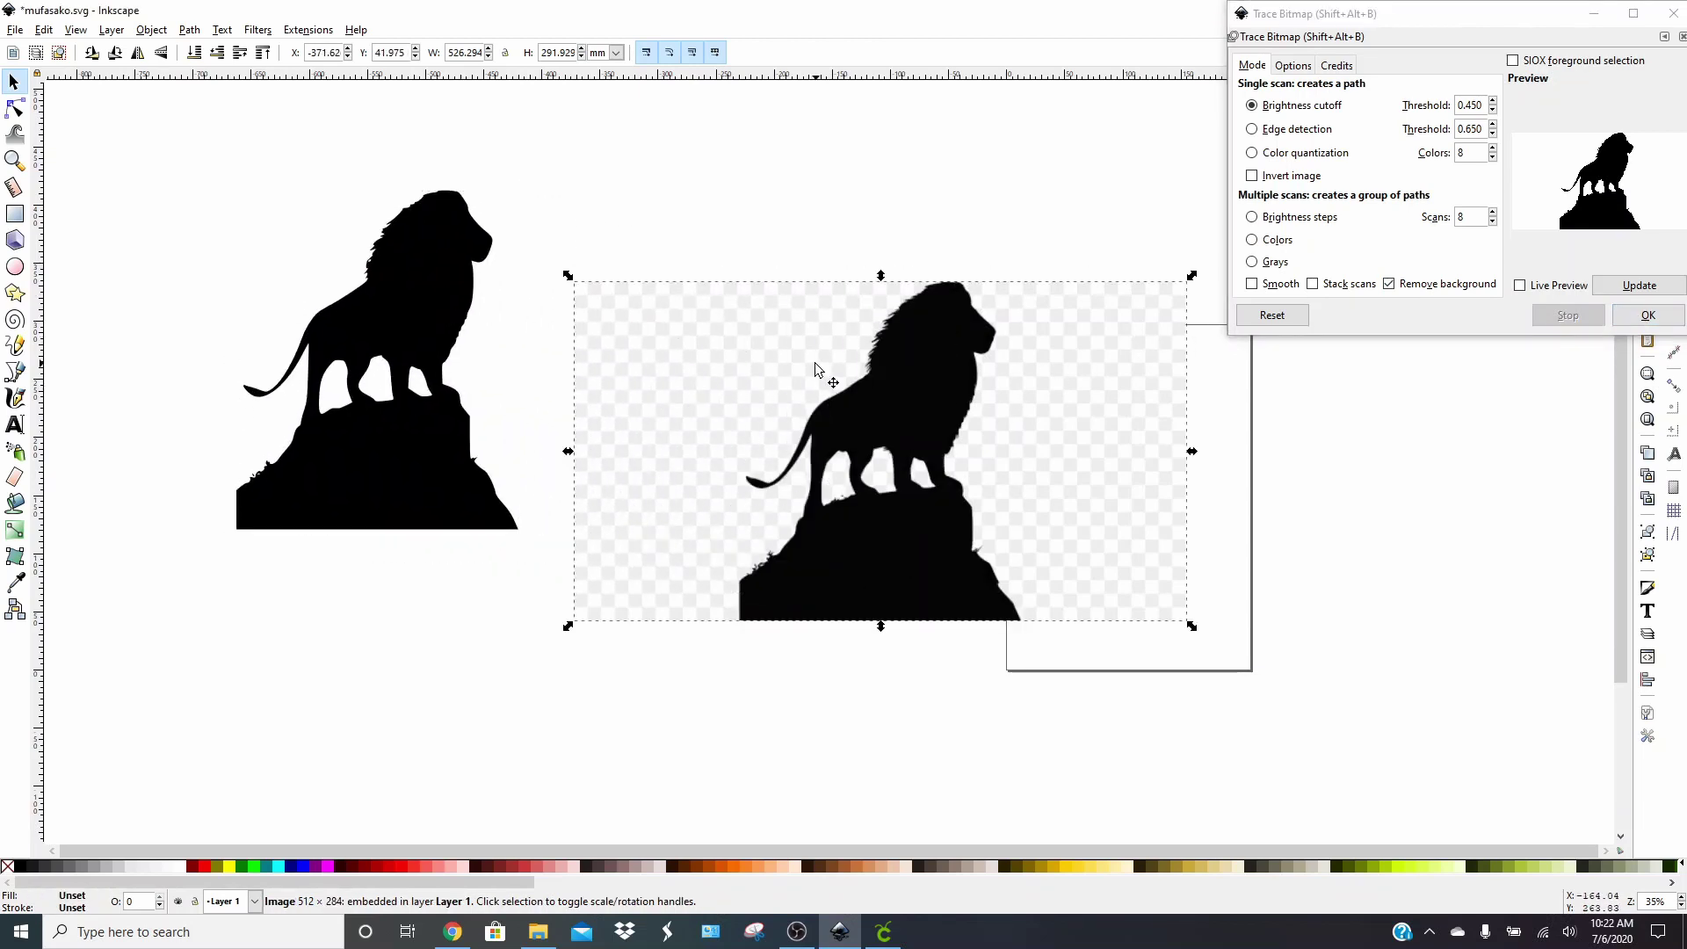
{"action": "key", "text": "Delete"}
Enlarge the traced lion proportionally to about 418 by 503 mm and position it over the page
{"action": "left_click", "coordinate": [472, 312]}
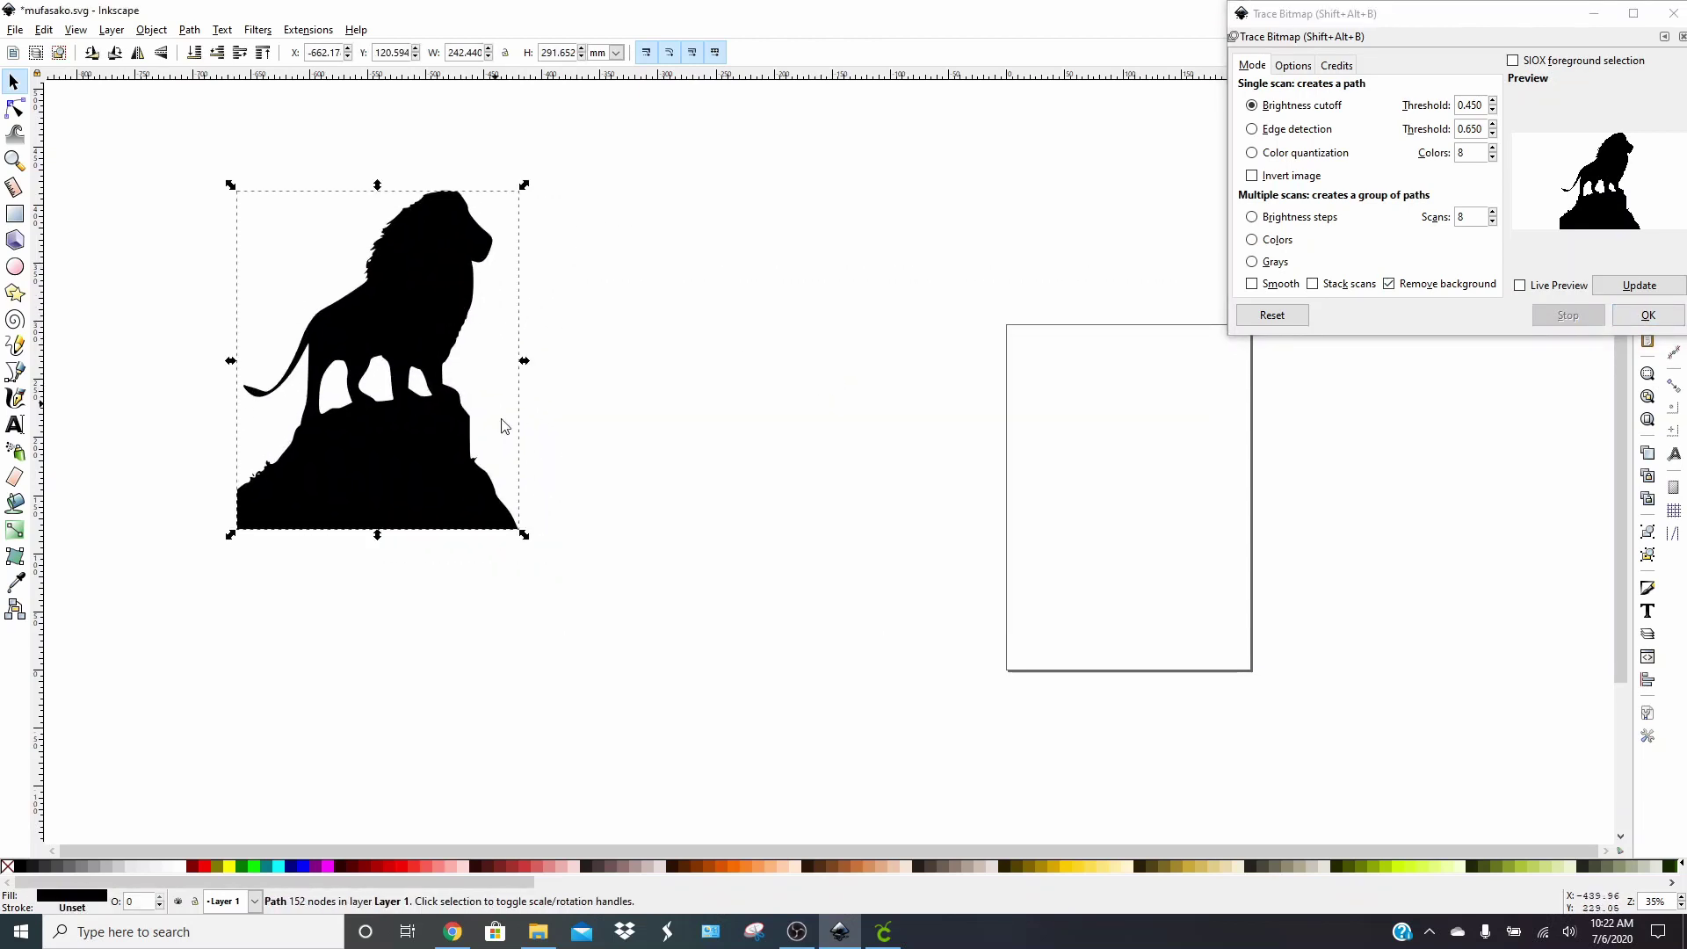
{"action": "left_click_drag", "start_coordinate": [523, 539], "coordinate": [821, 768]}
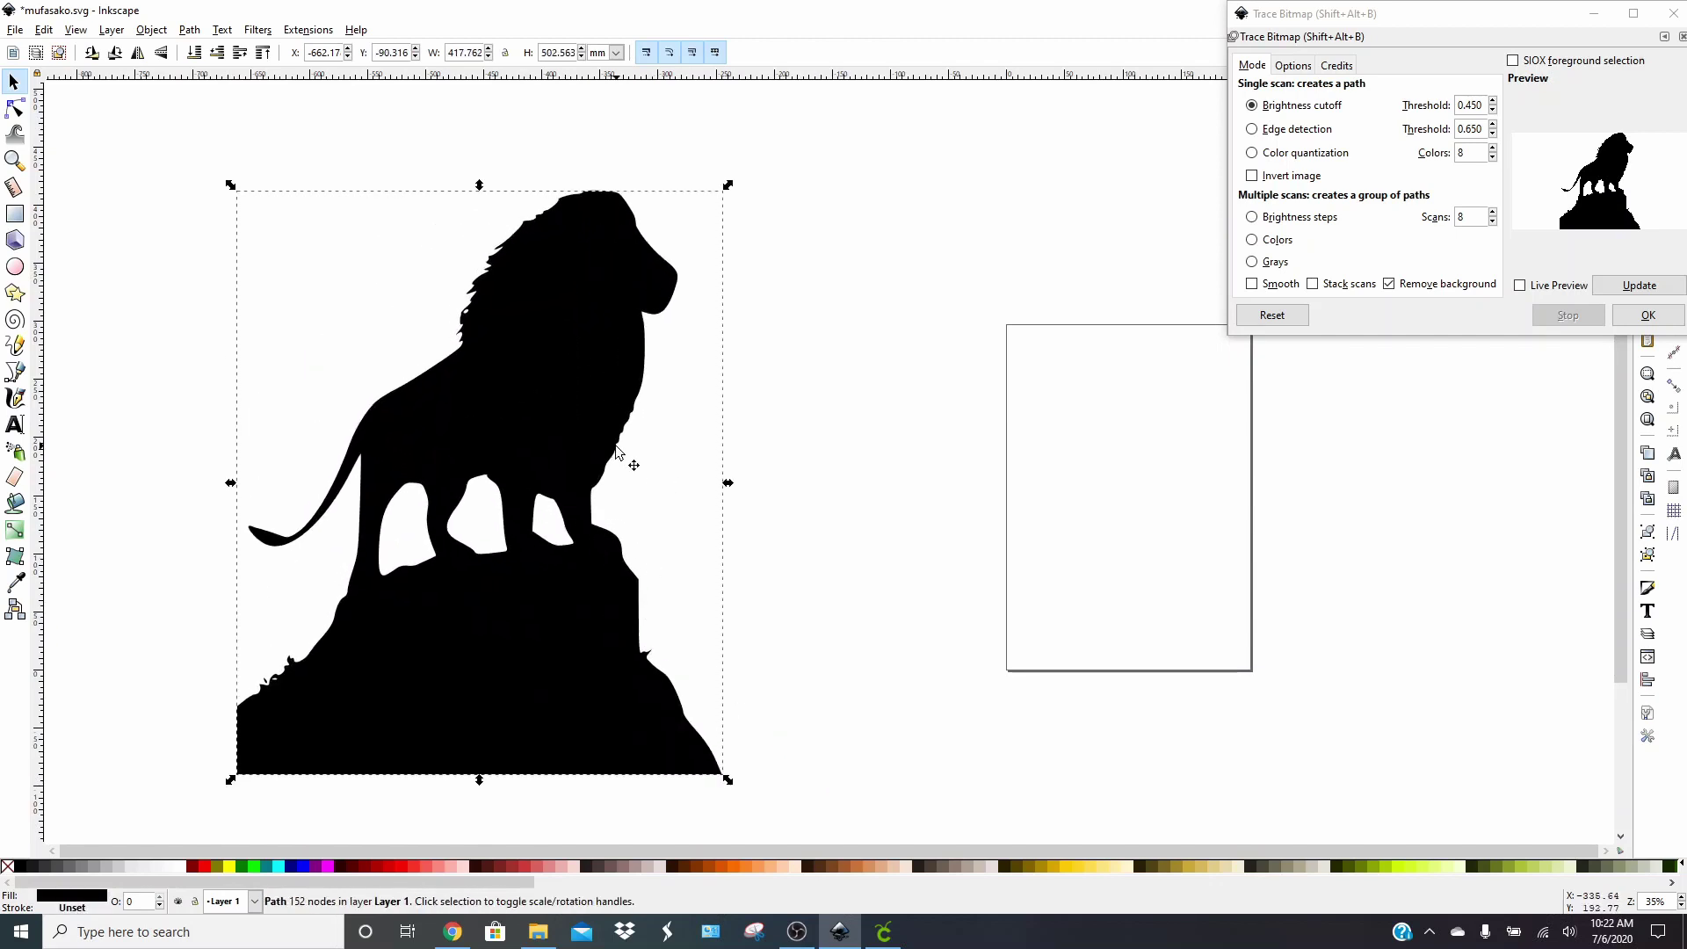
{"action": "mouse_move", "coordinate": [620, 456]}
{"action": "left_mouse_down"}
{"action": "mouse_move", "coordinate": [881, 384]}
{"action": "mouse_move", "coordinate": [1053, 408]}
{"action": "left_mouse_up"}
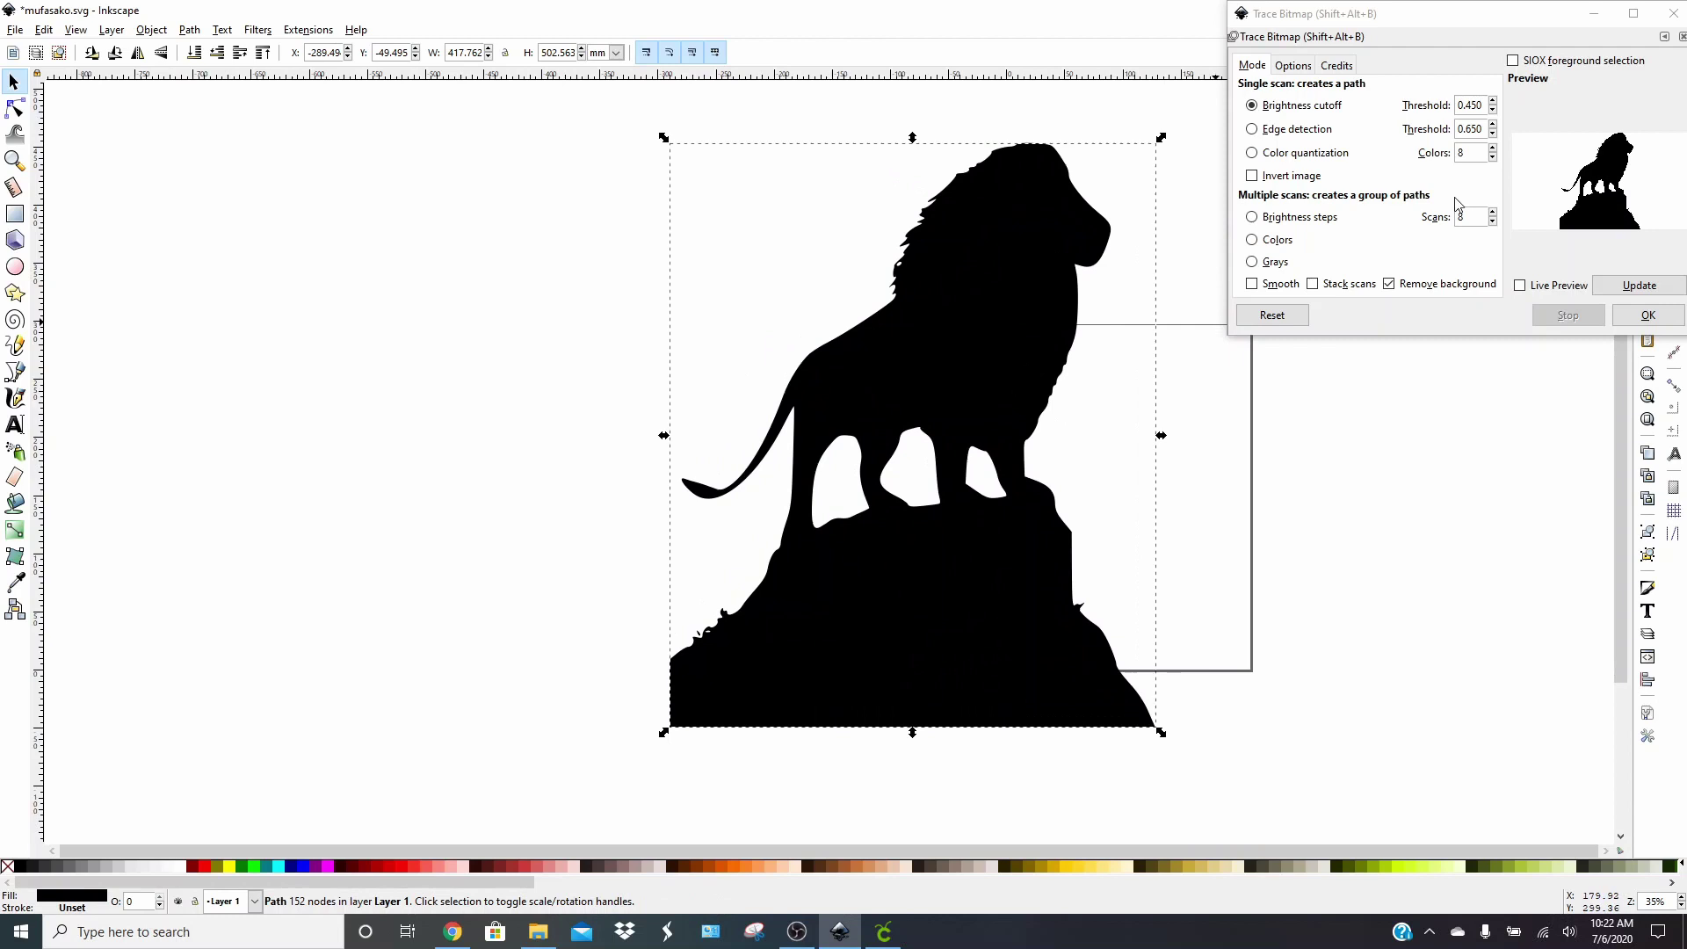
{"action": "left_click", "coordinate": [1674, 15]}
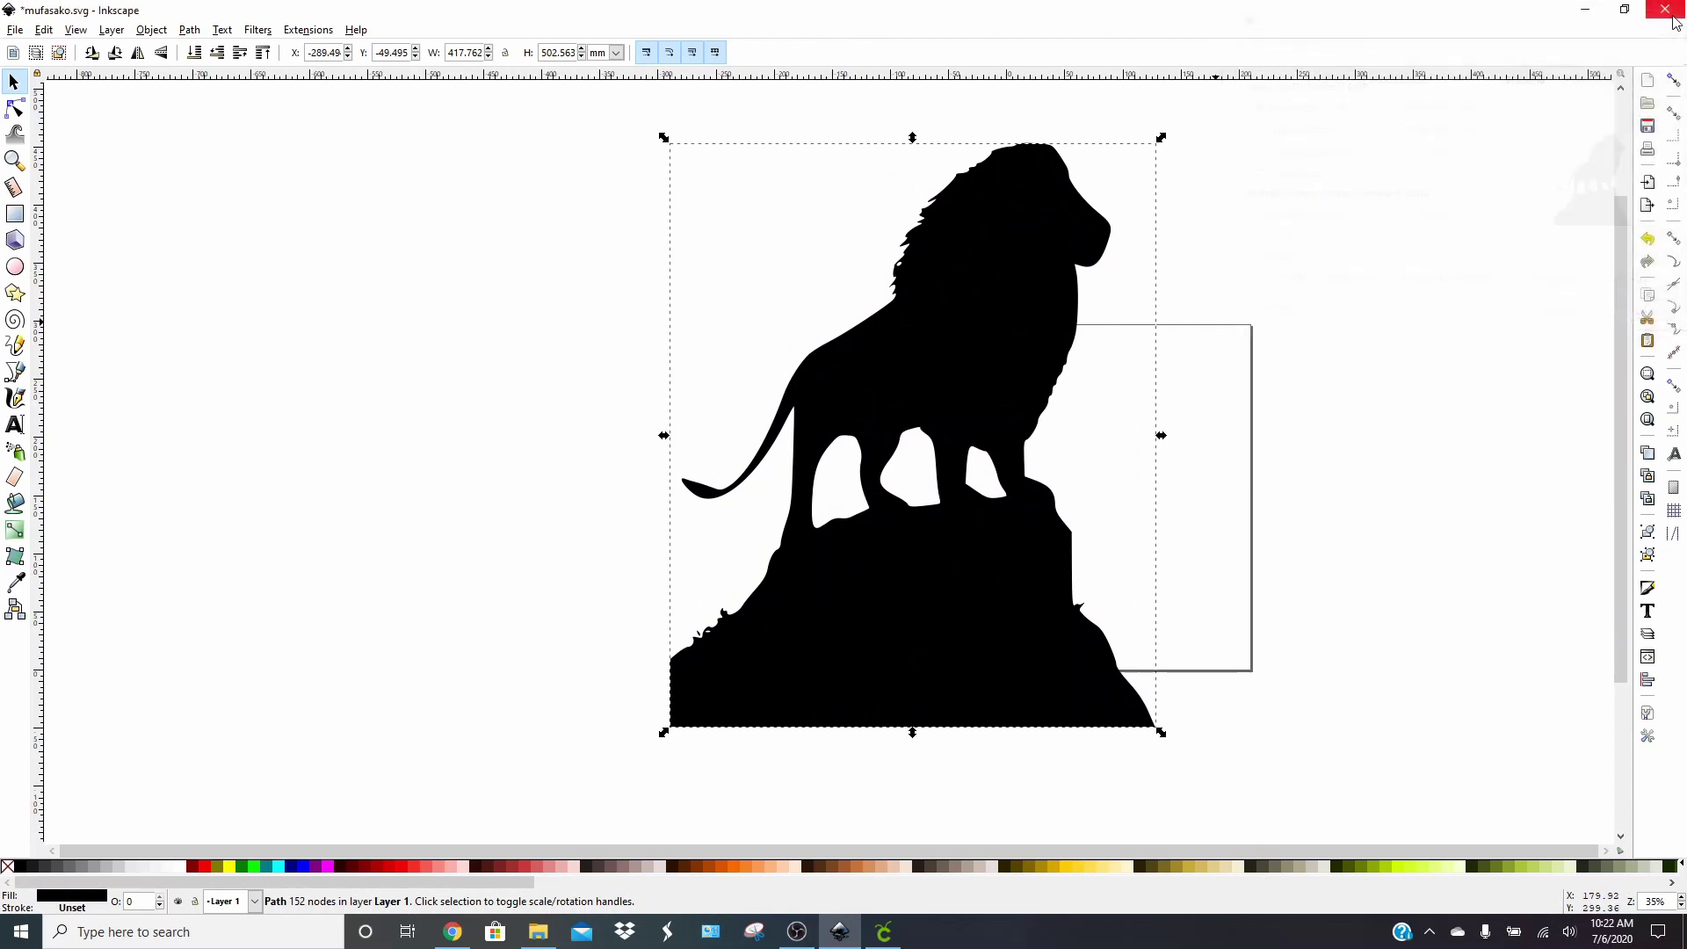
{"action": "left_click_drag", "start_coordinate": [875, 398], "coordinate": [1091, 420]}
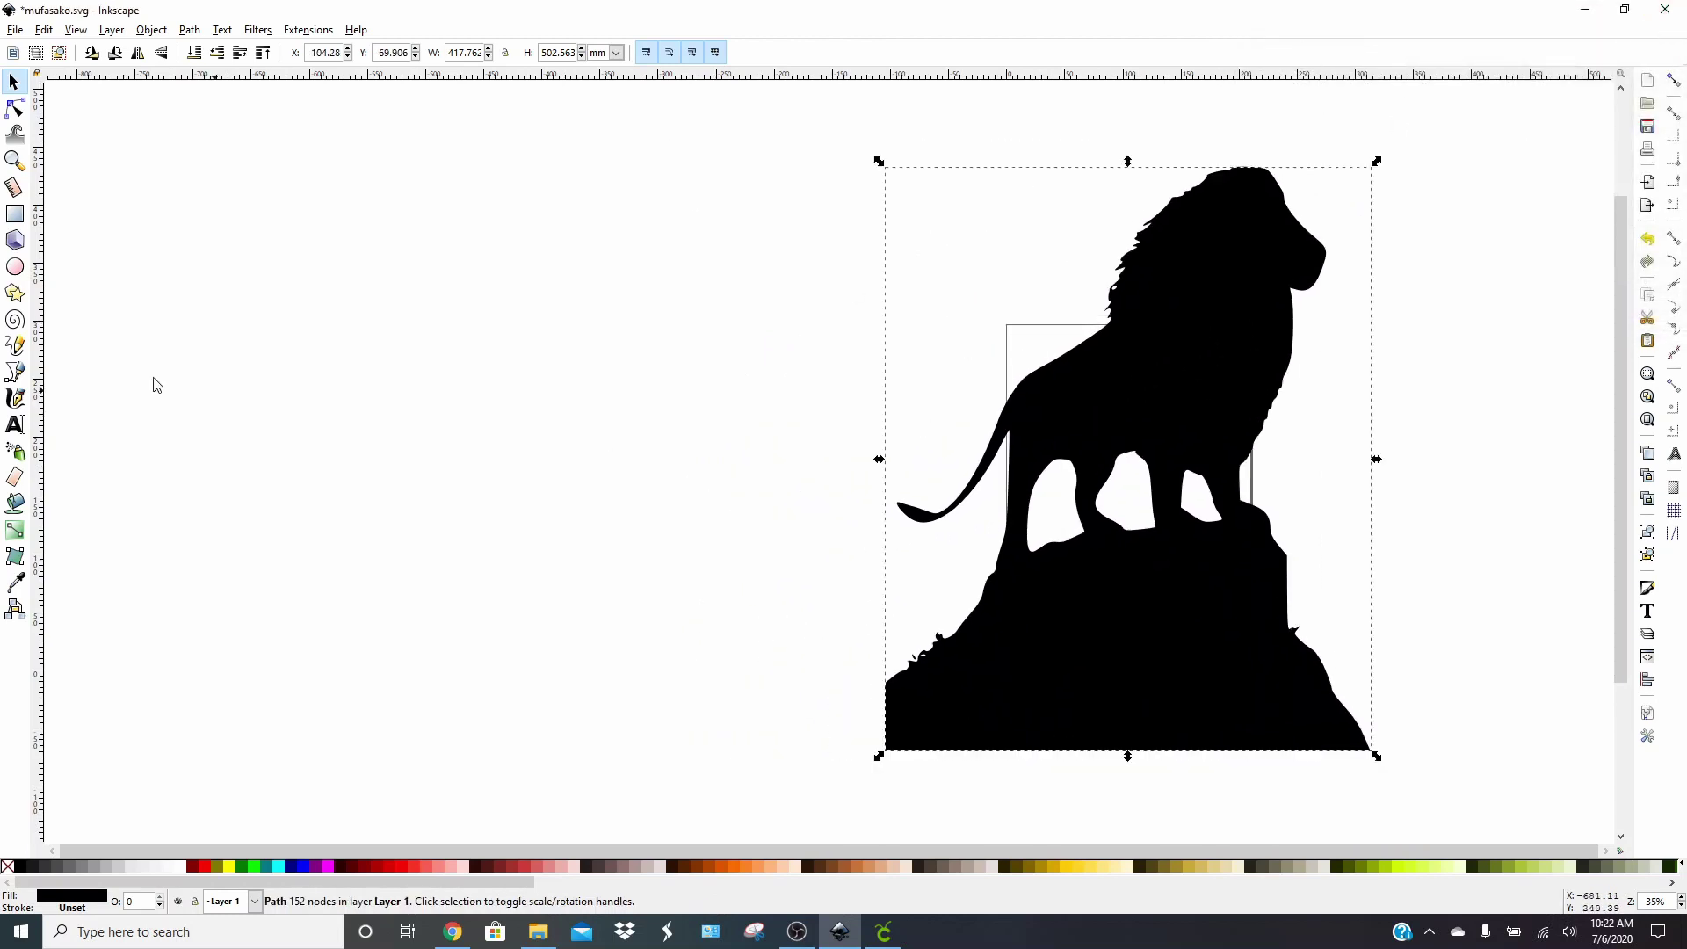
Add the text "Remember who you are" on two lines in the empty area beside the lion, breaking before "you"
{"action": "left_click", "coordinate": [15, 426]}
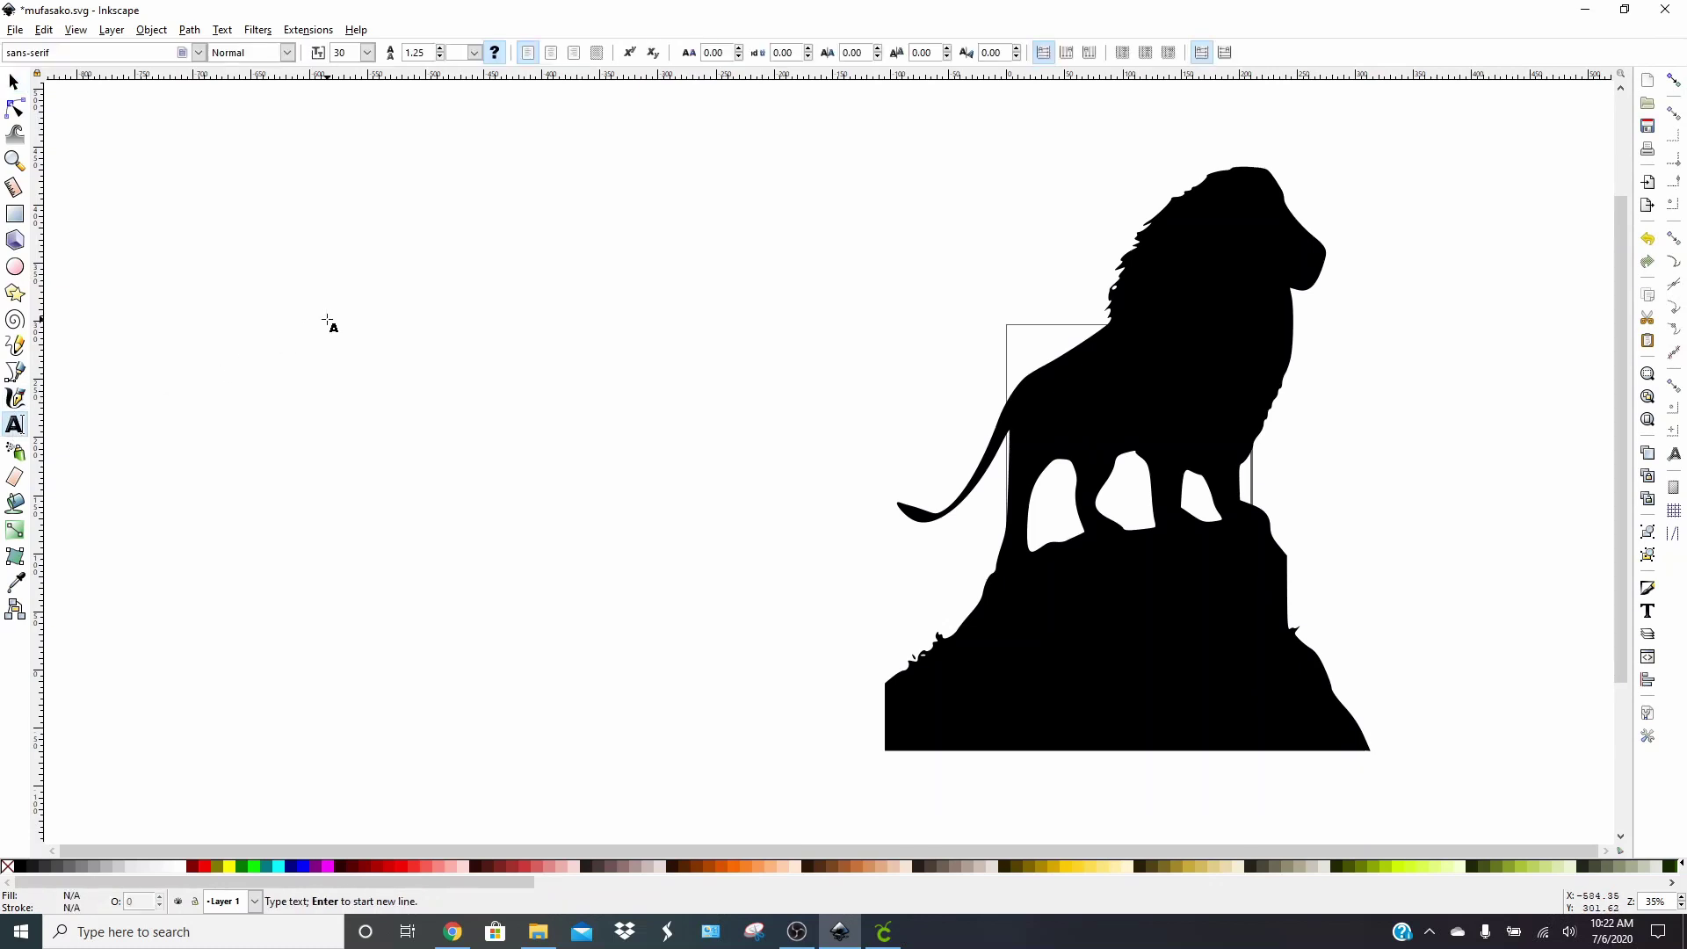
{"action": "type", "text": "Rember who "}
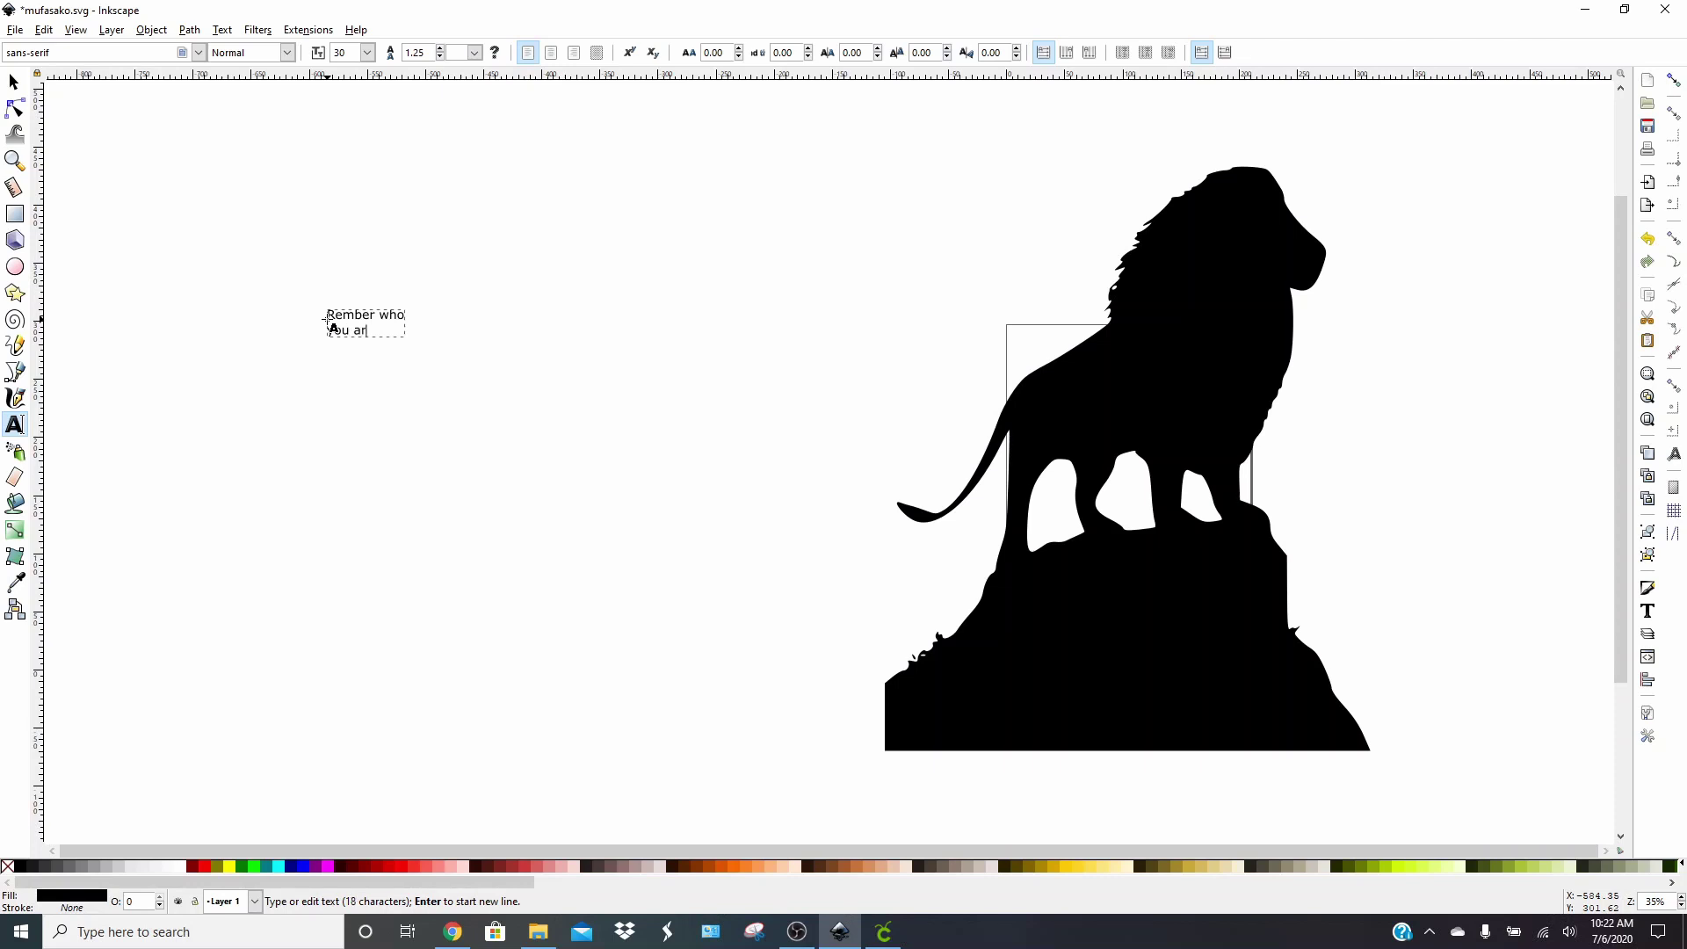
{"action": "type", "text": "you are"}
{"action": "key", "text": "Escape"}
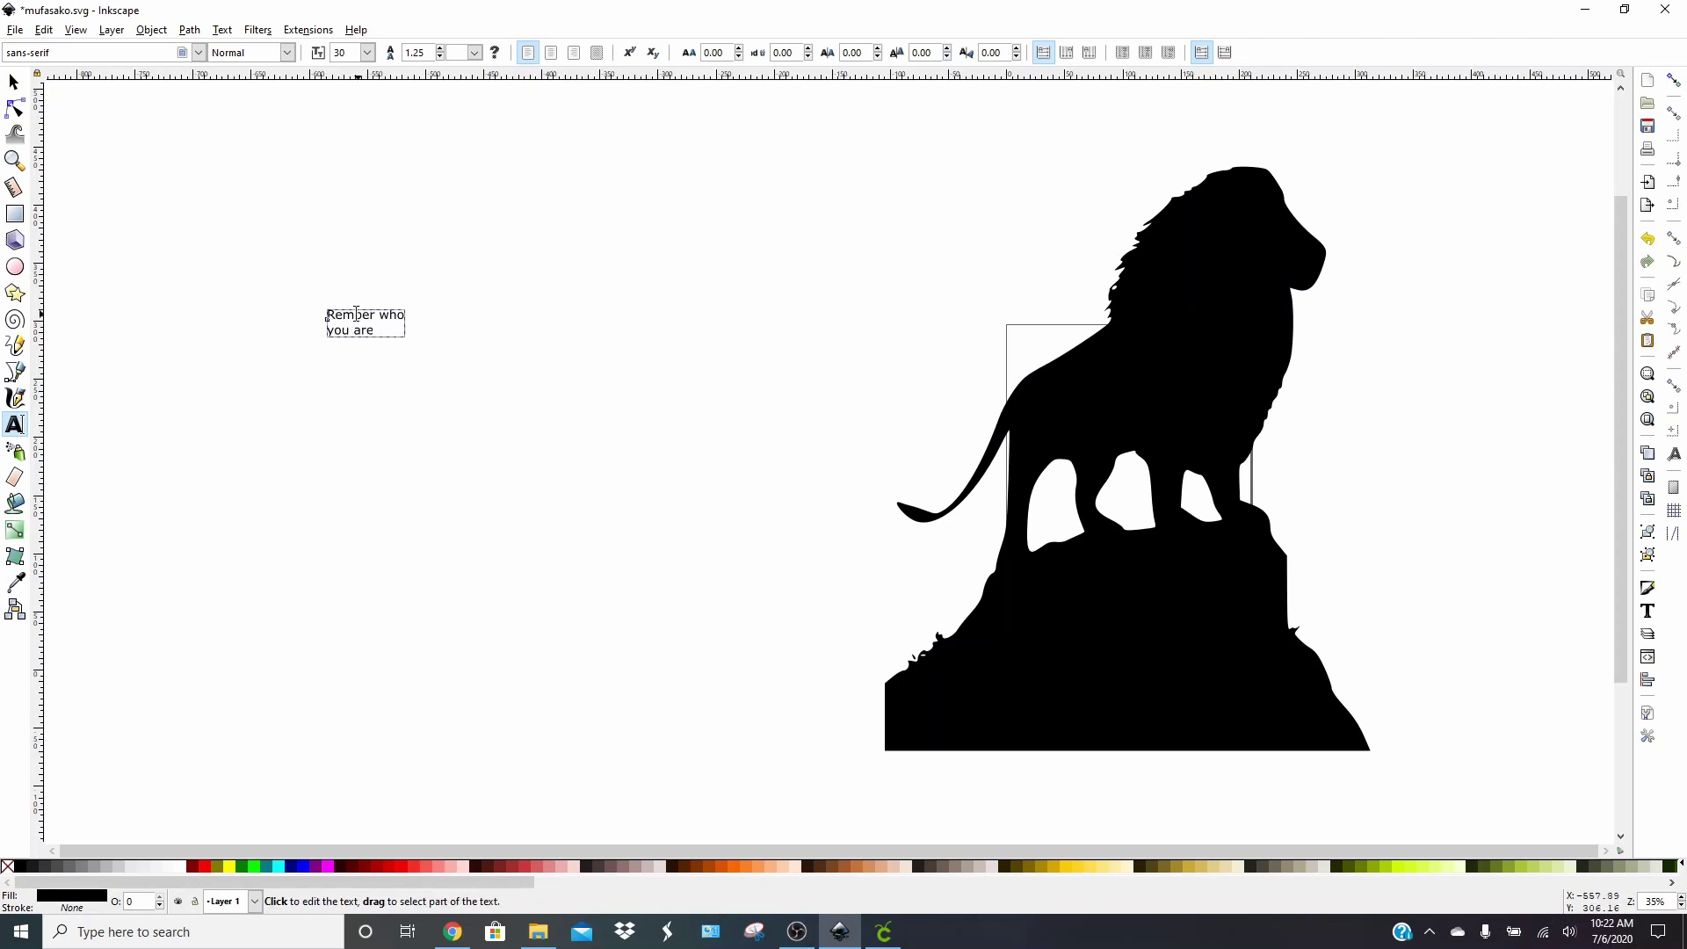
{"action": "left_click", "coordinate": [351, 316]}
{"action": "type", "text": "em"}
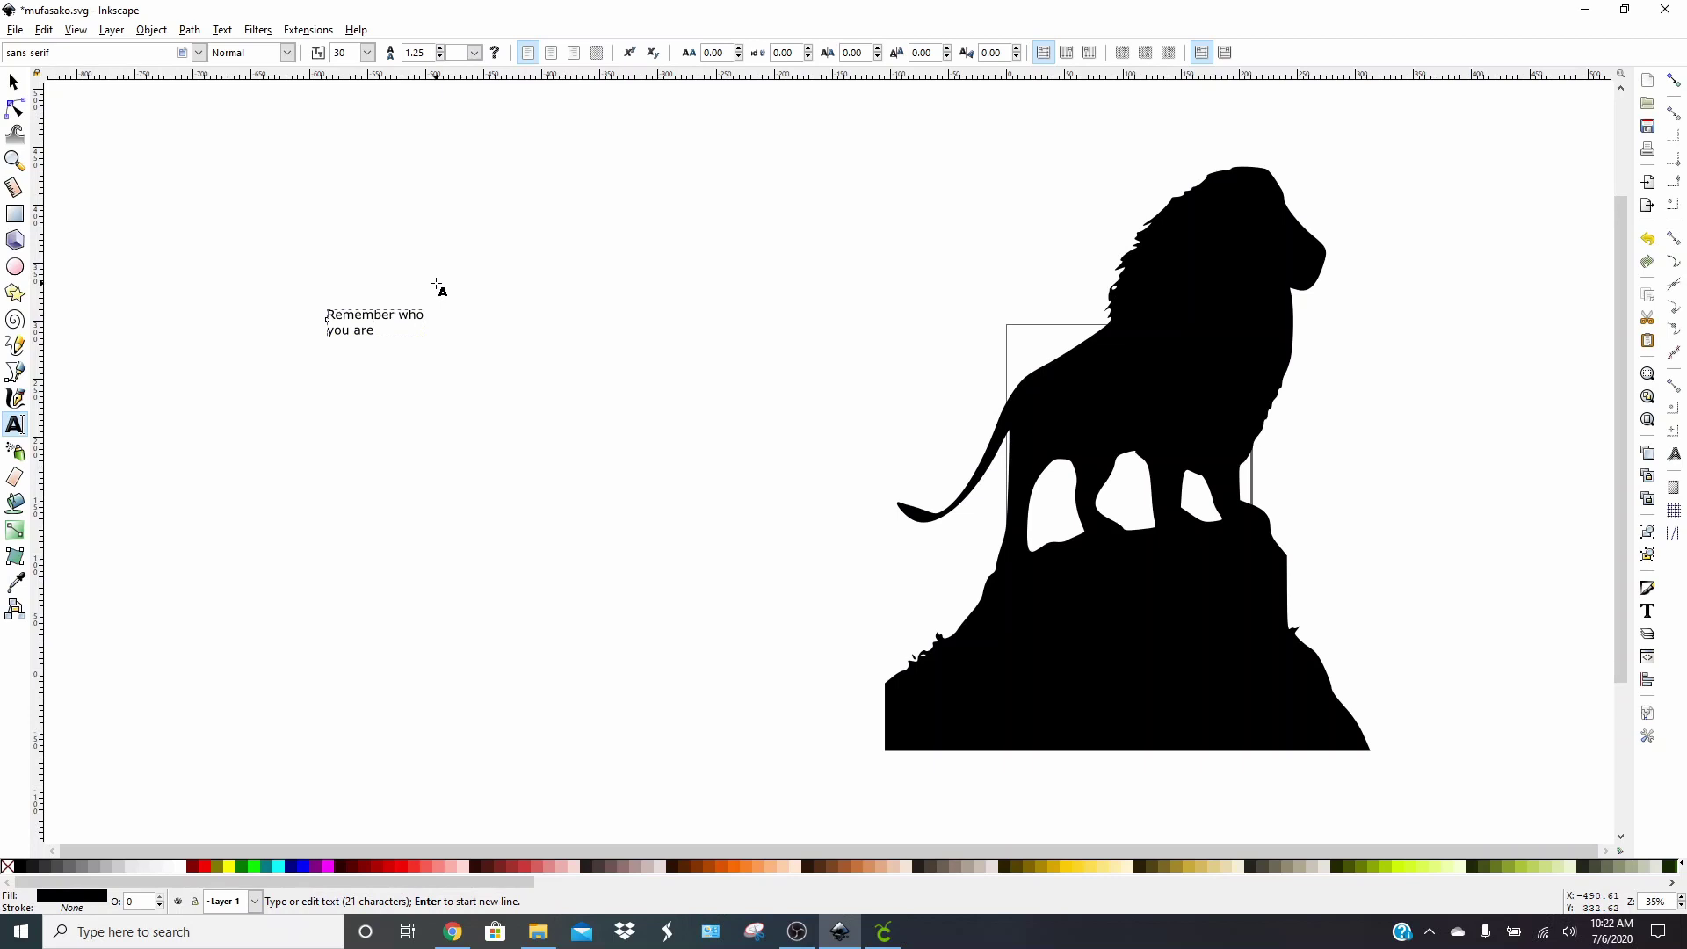
{"action": "key", "text": "Escape"}
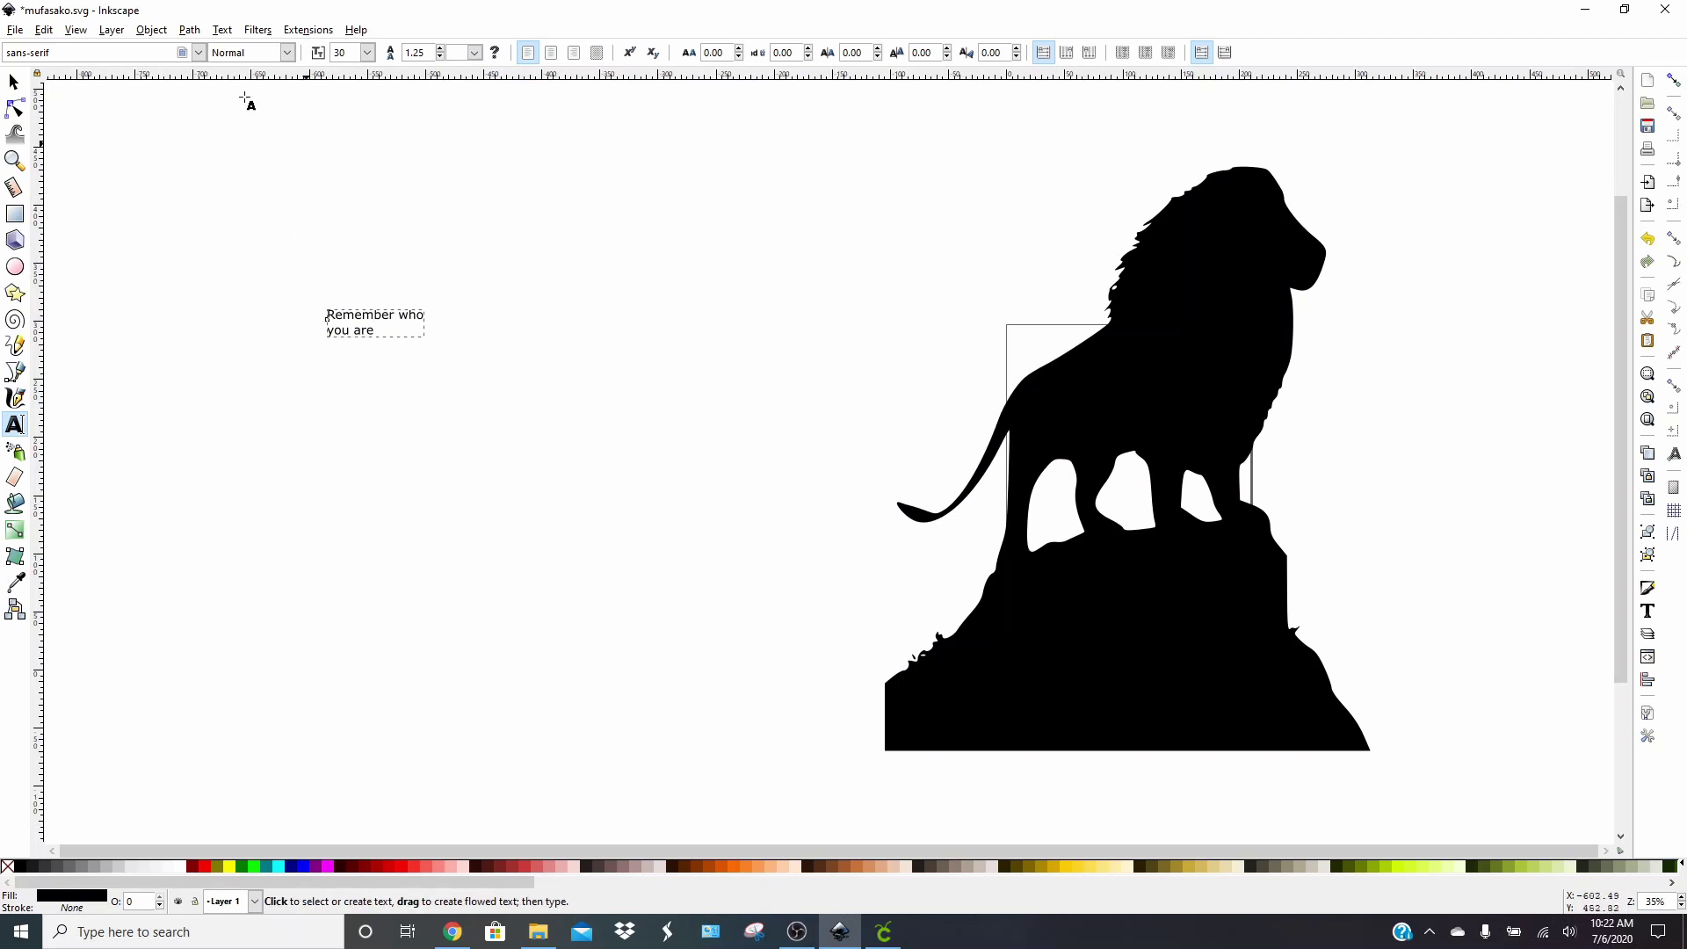
Set the text's font to Oh Wonder Upright and enlarge it proportionally to about 462 mm wide
{"action": "left_click", "coordinate": [201, 53]}
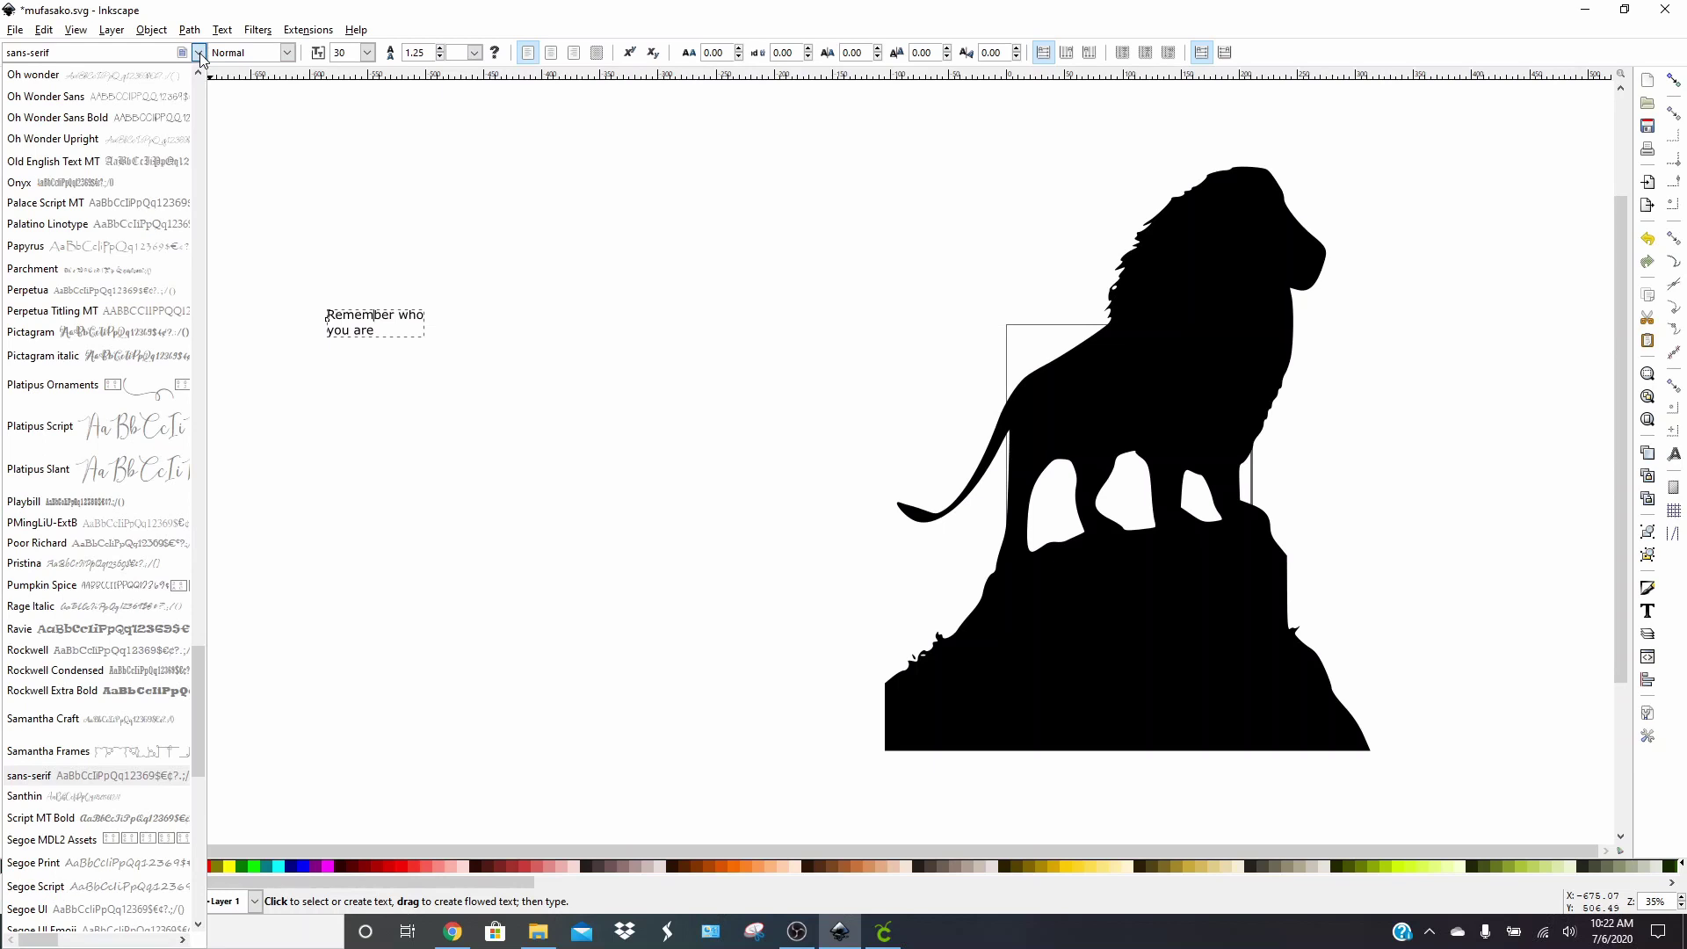
{"action": "left_click", "coordinate": [108, 140]}
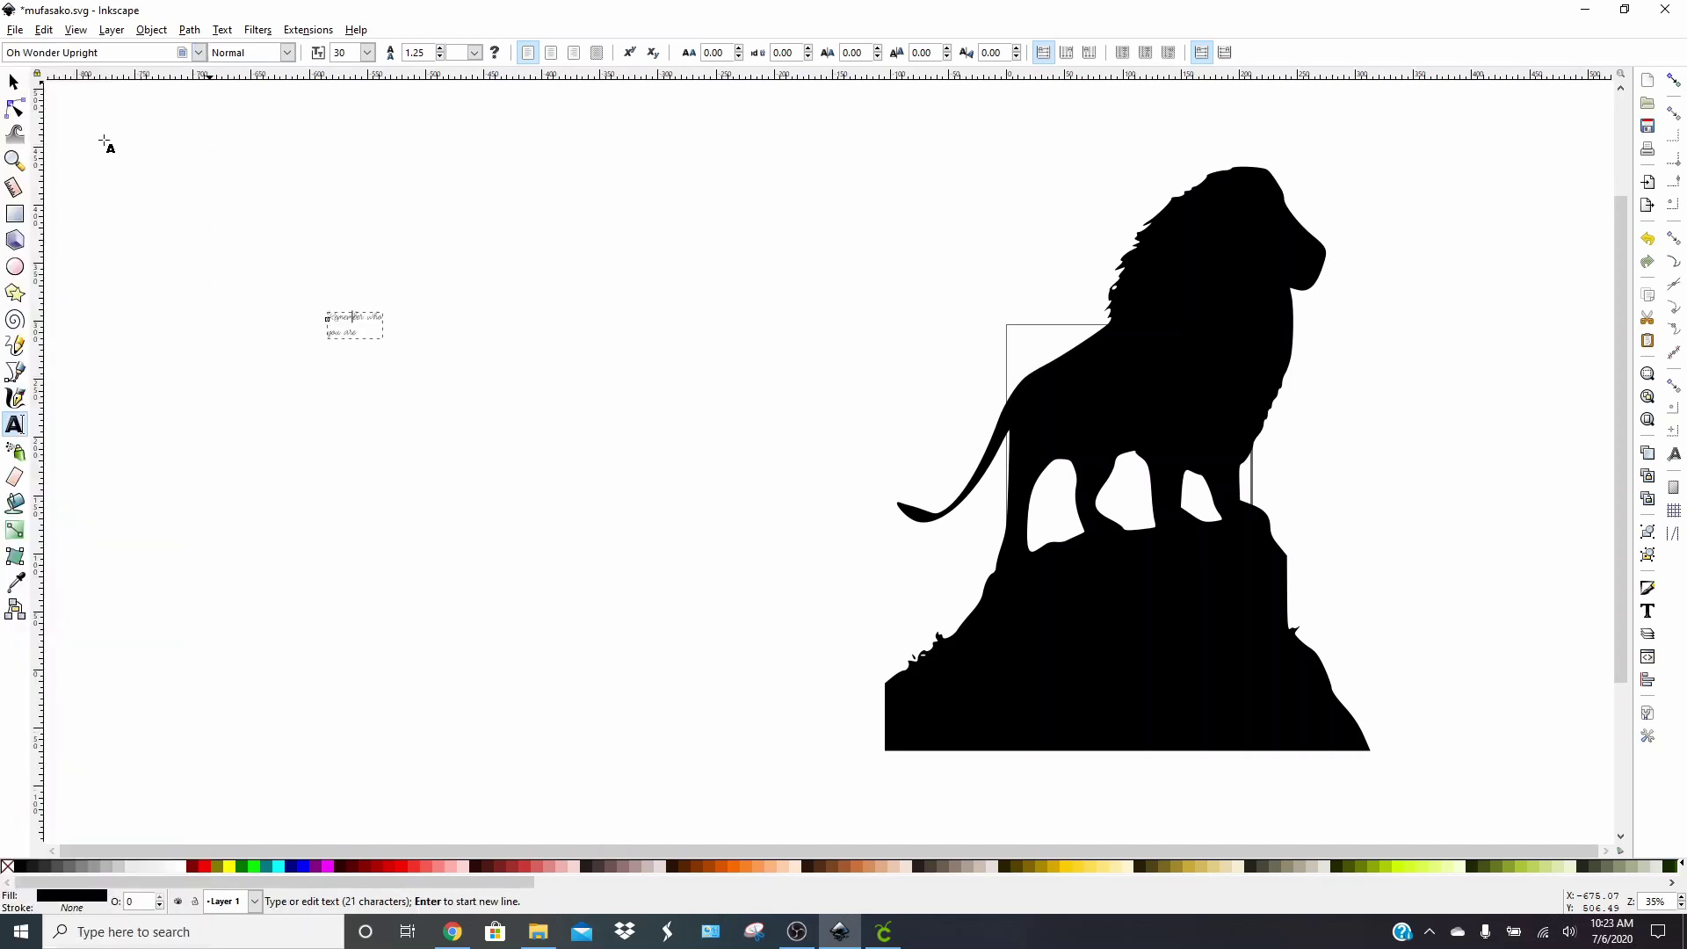
{"action": "left_click", "coordinate": [14, 82]}
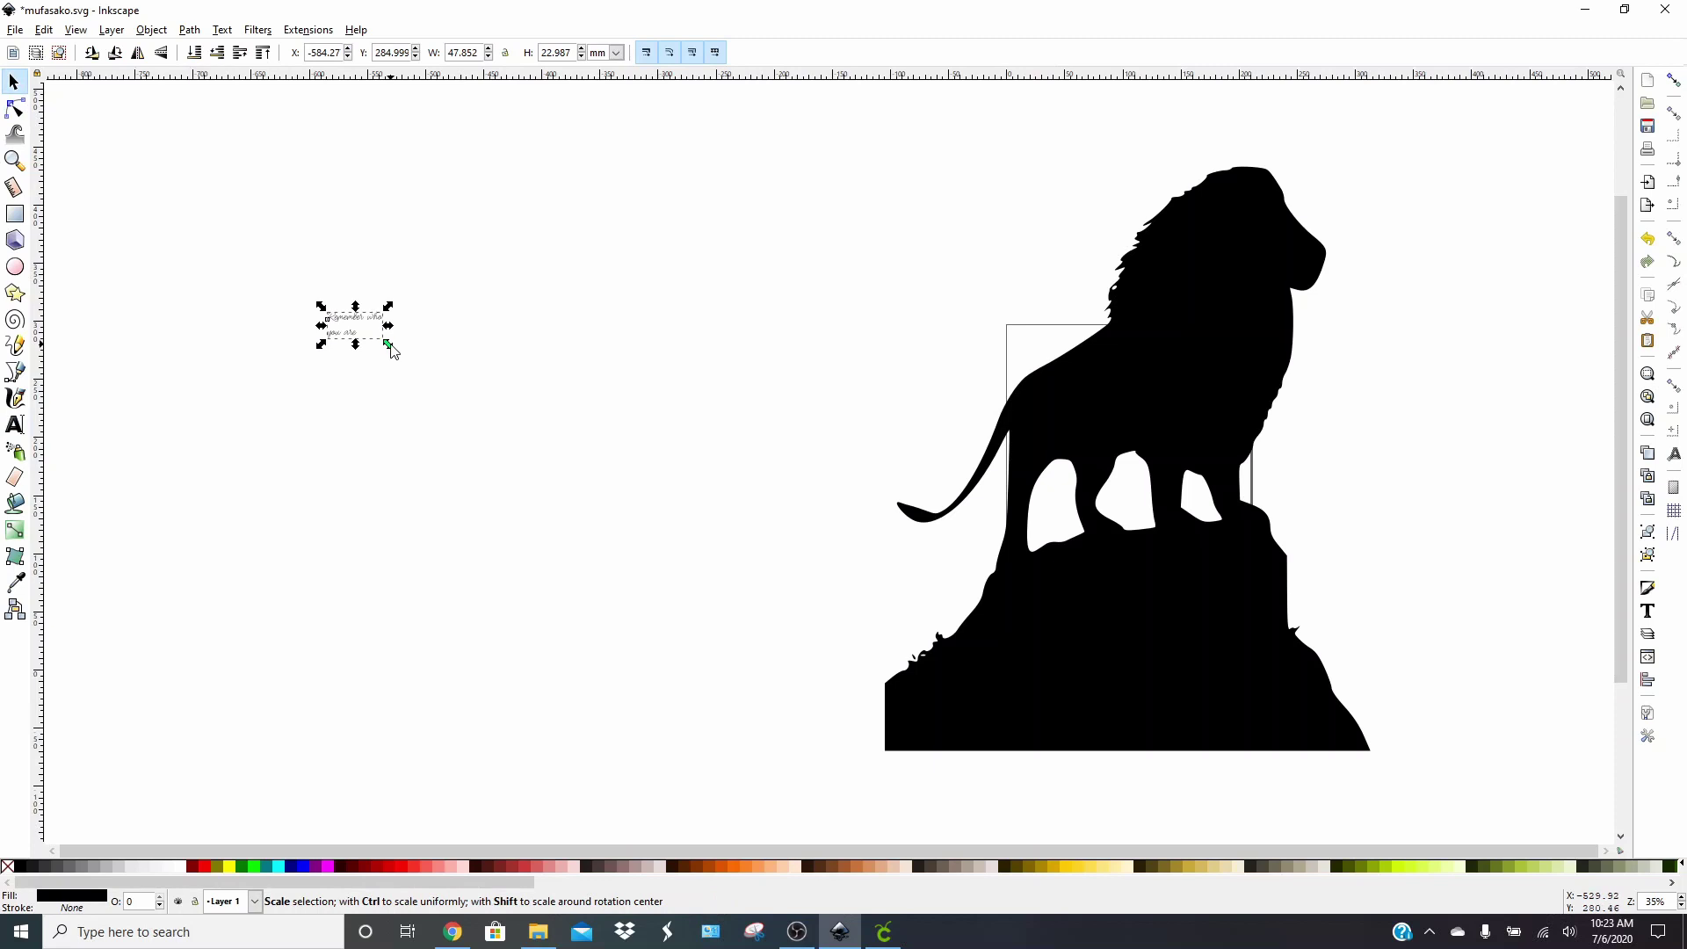
{"action": "left_click_drag", "start_coordinate": [388, 343], "coordinate": [876, 667]}
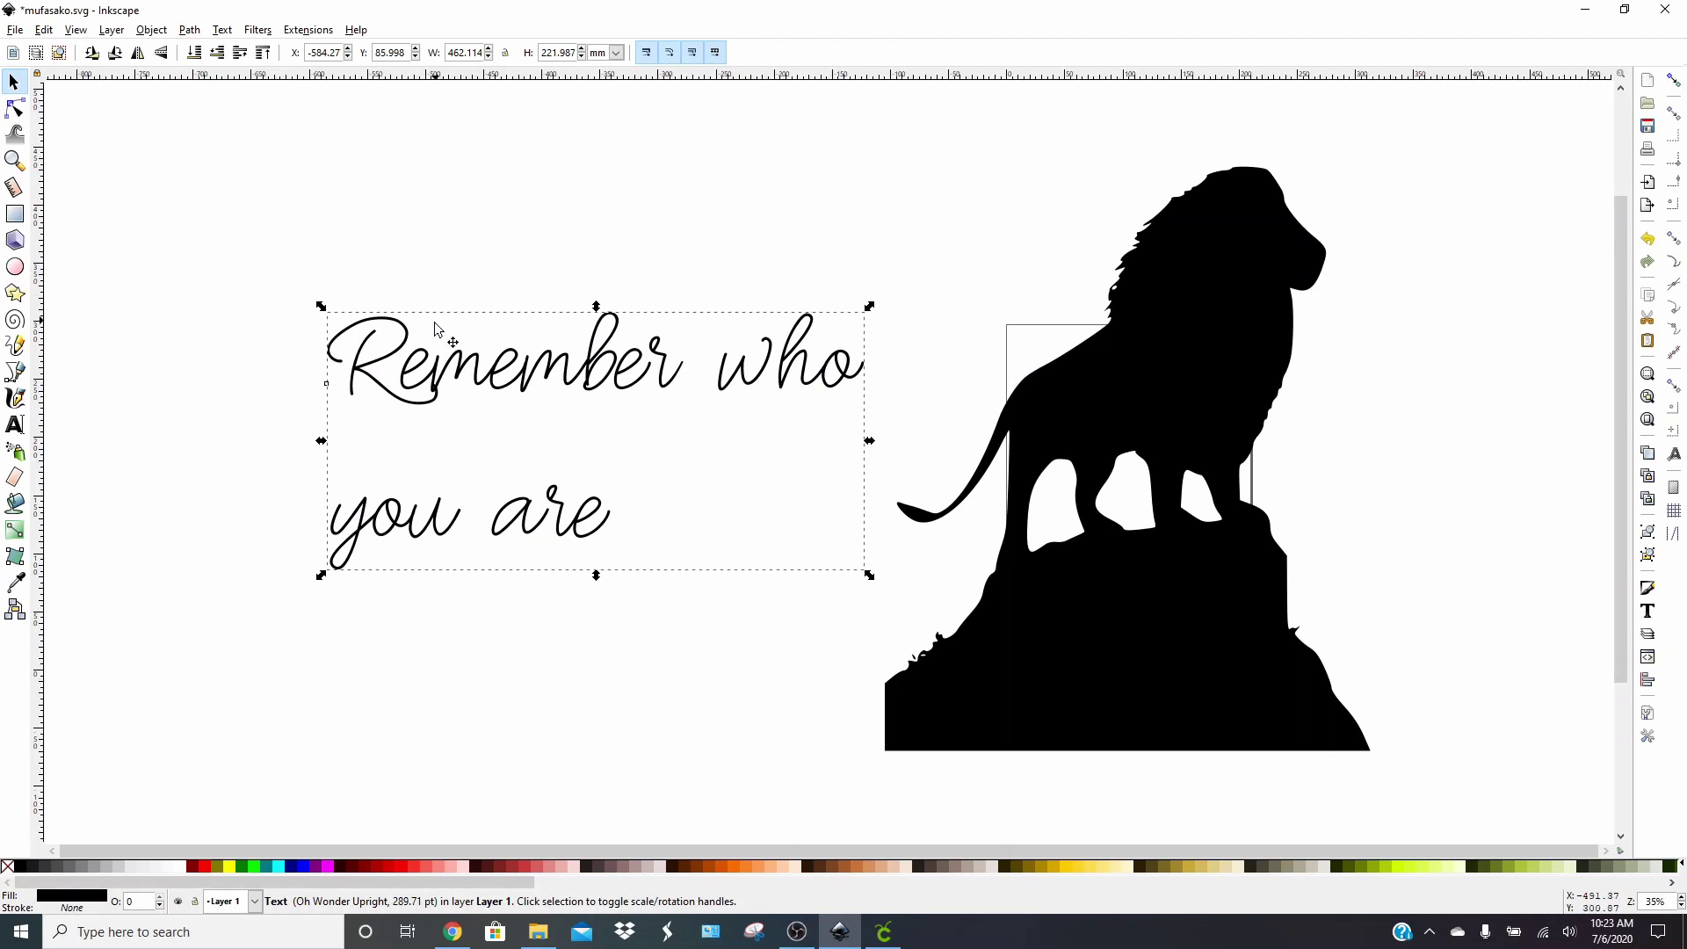
Center-align the two lines of text and set their line spacing to 1.00
{"action": "left_click", "coordinate": [439, 361]}
{"action": "left_click", "coordinate": [15, 425]}
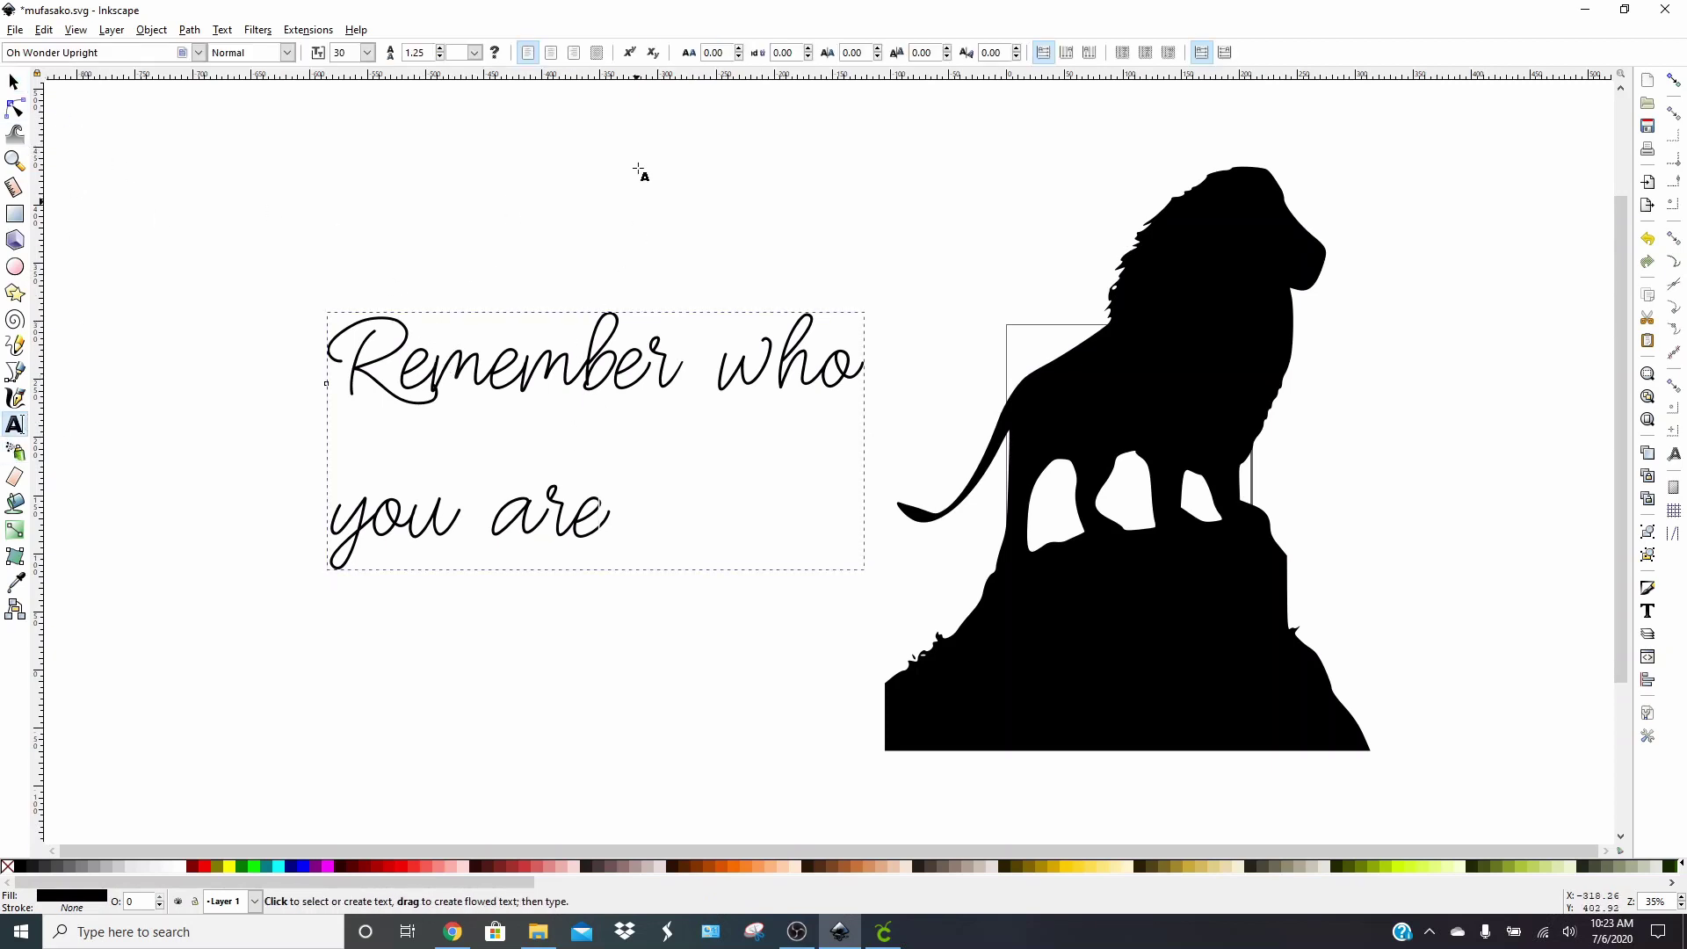
{"action": "left_click", "coordinate": [550, 52]}
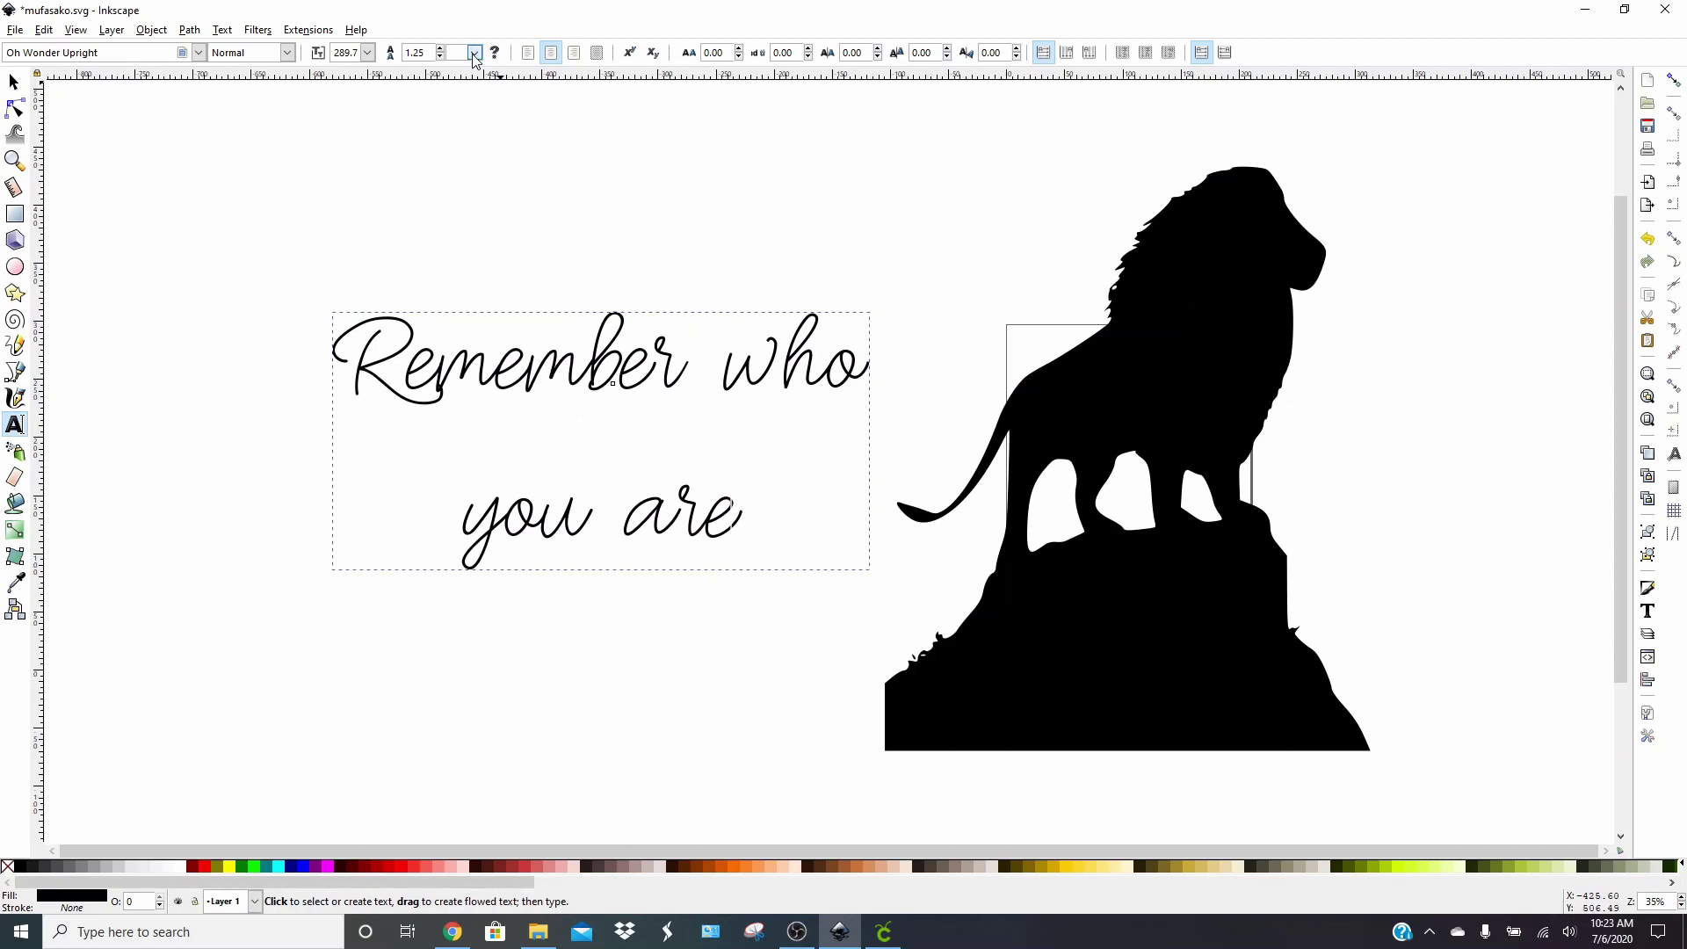
{"action": "left_click", "coordinate": [440, 57]}
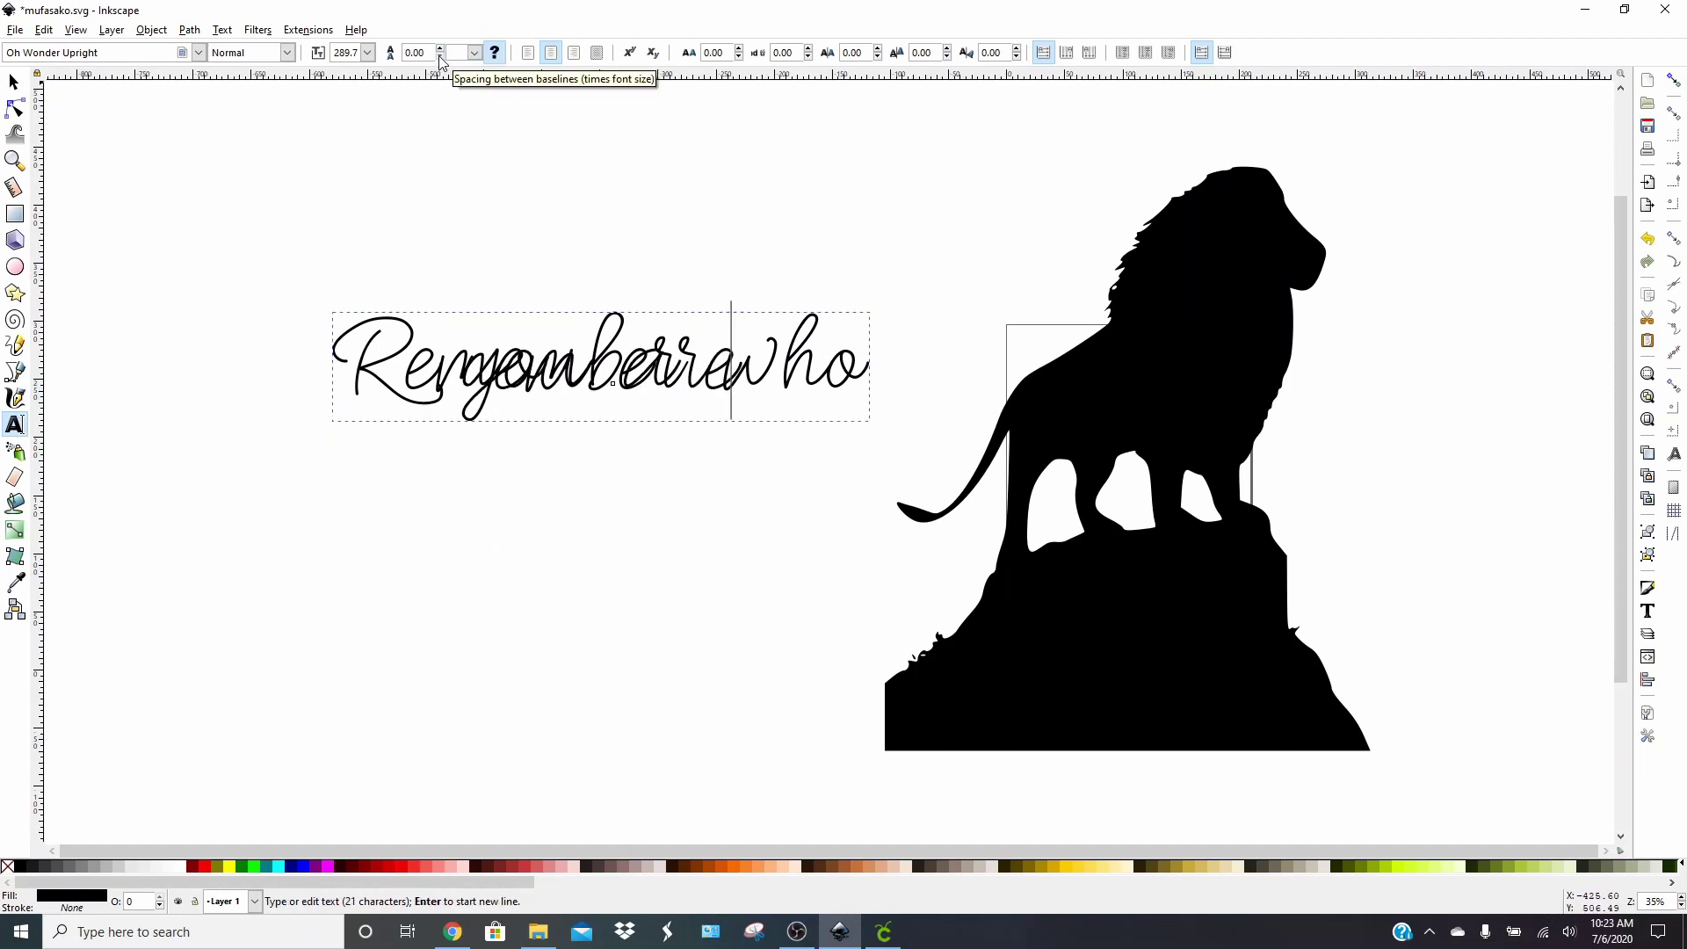
{"action": "left_click", "coordinate": [439, 50]}
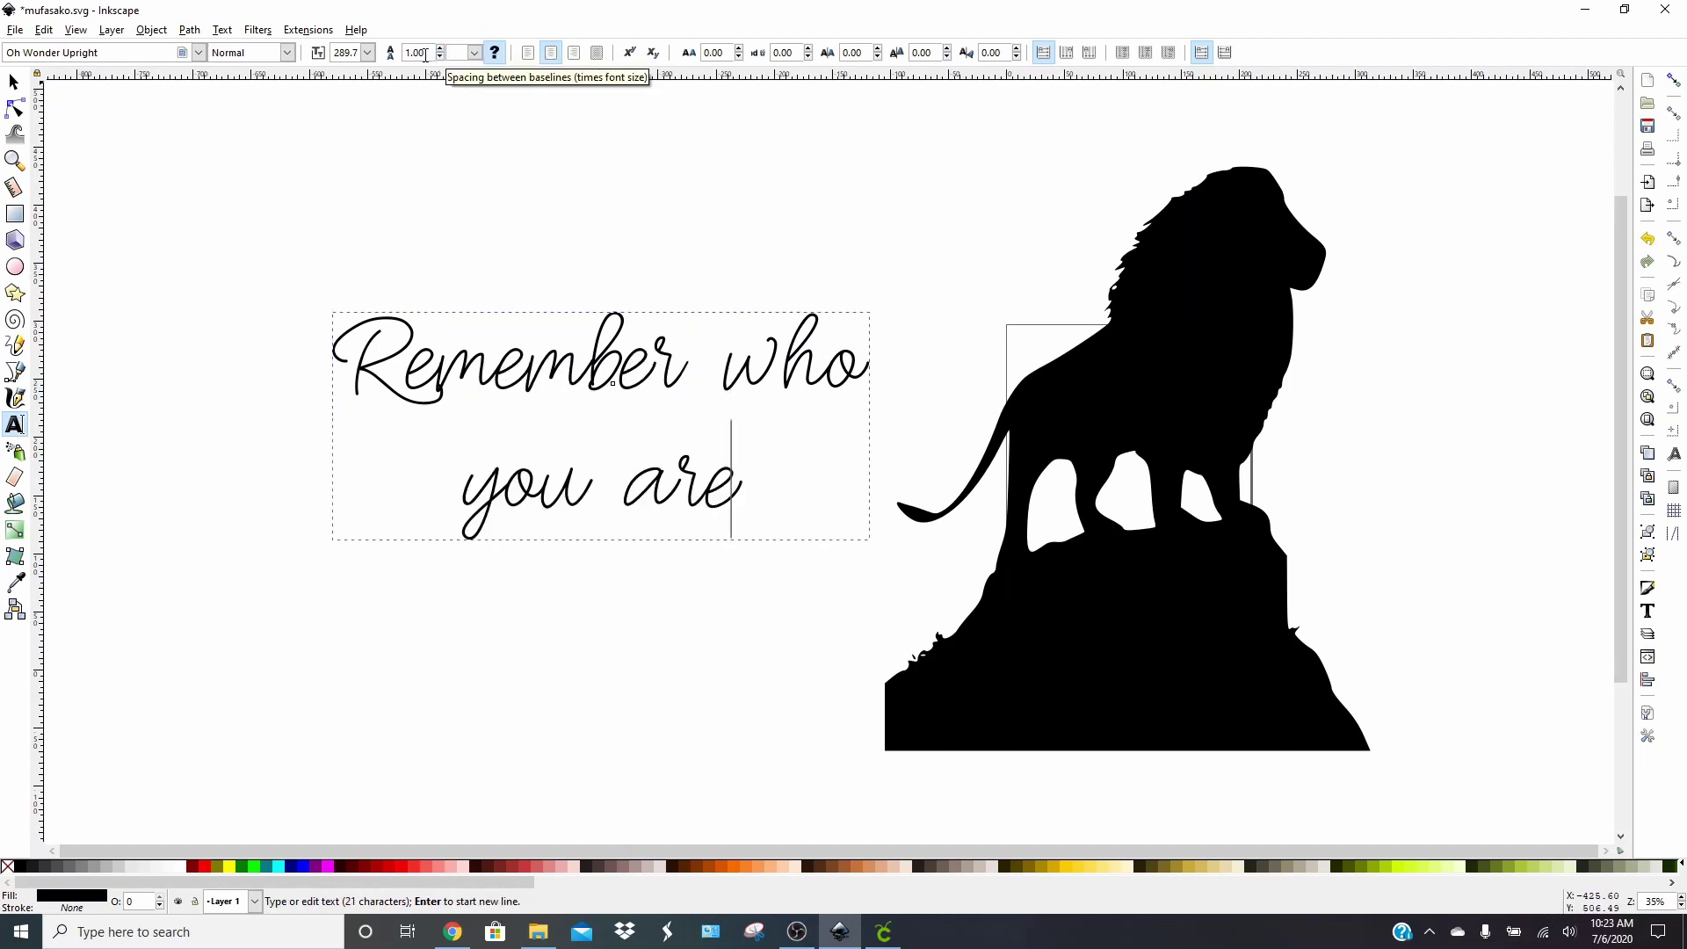
Try a line spacing of 0 on the text and return it to 1.00
{"action": "left_click_drag", "start_coordinate": [433, 56], "coordinate": [403, 56]}
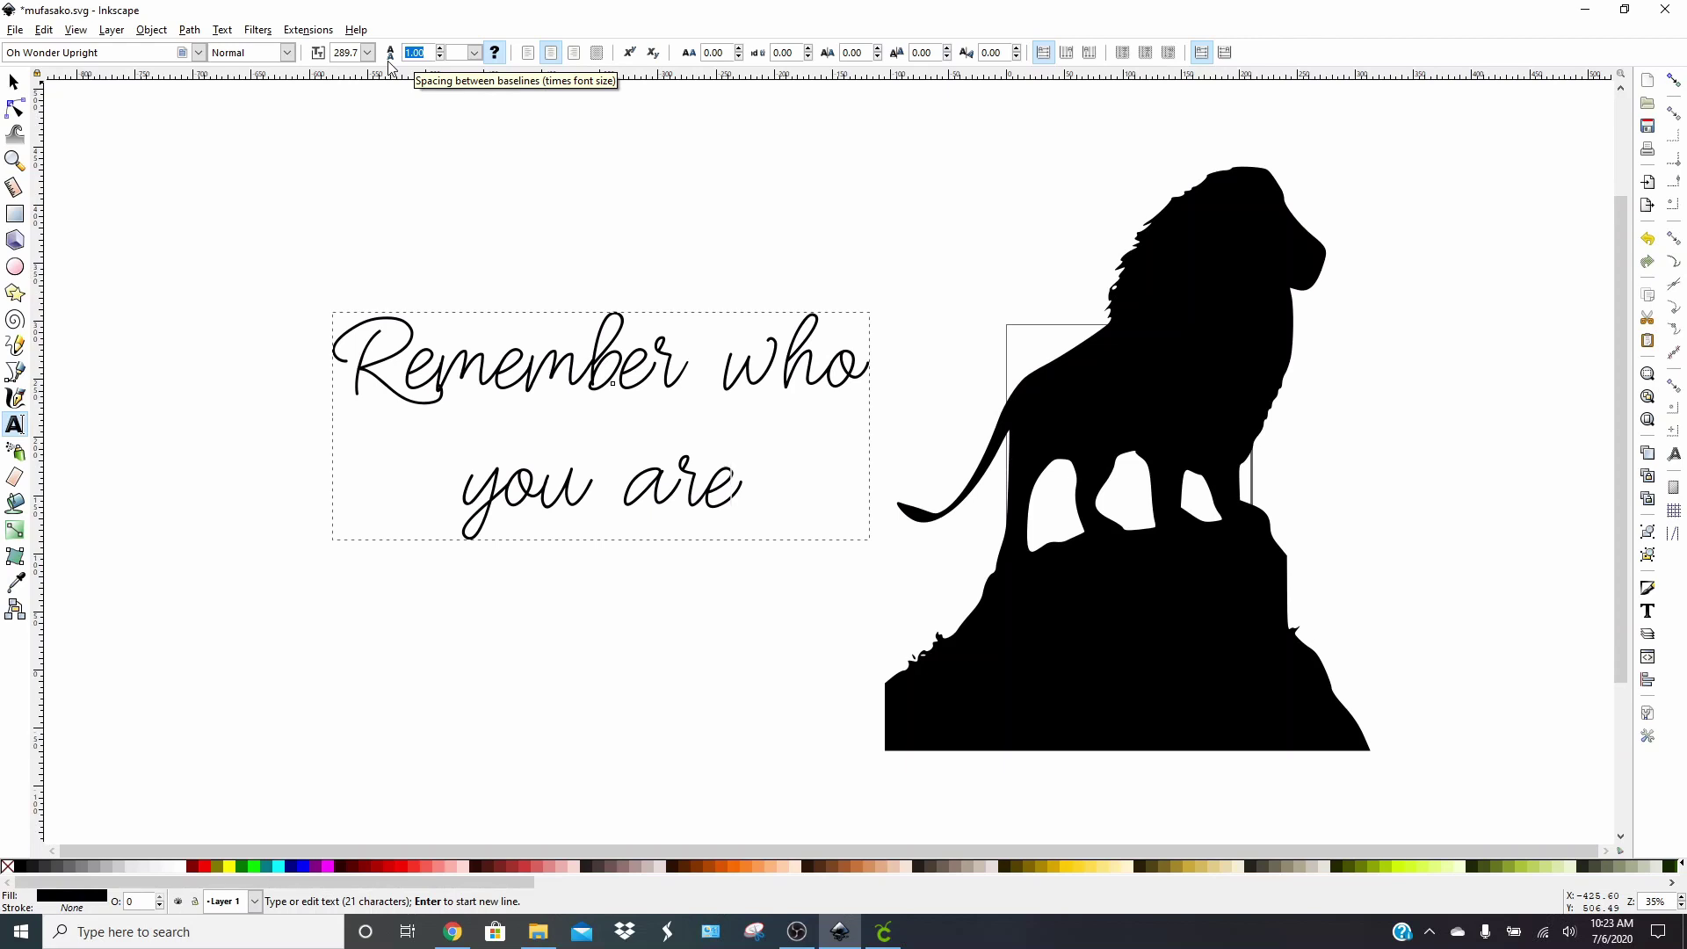
{"action": "key", "text": "BackSpace"}
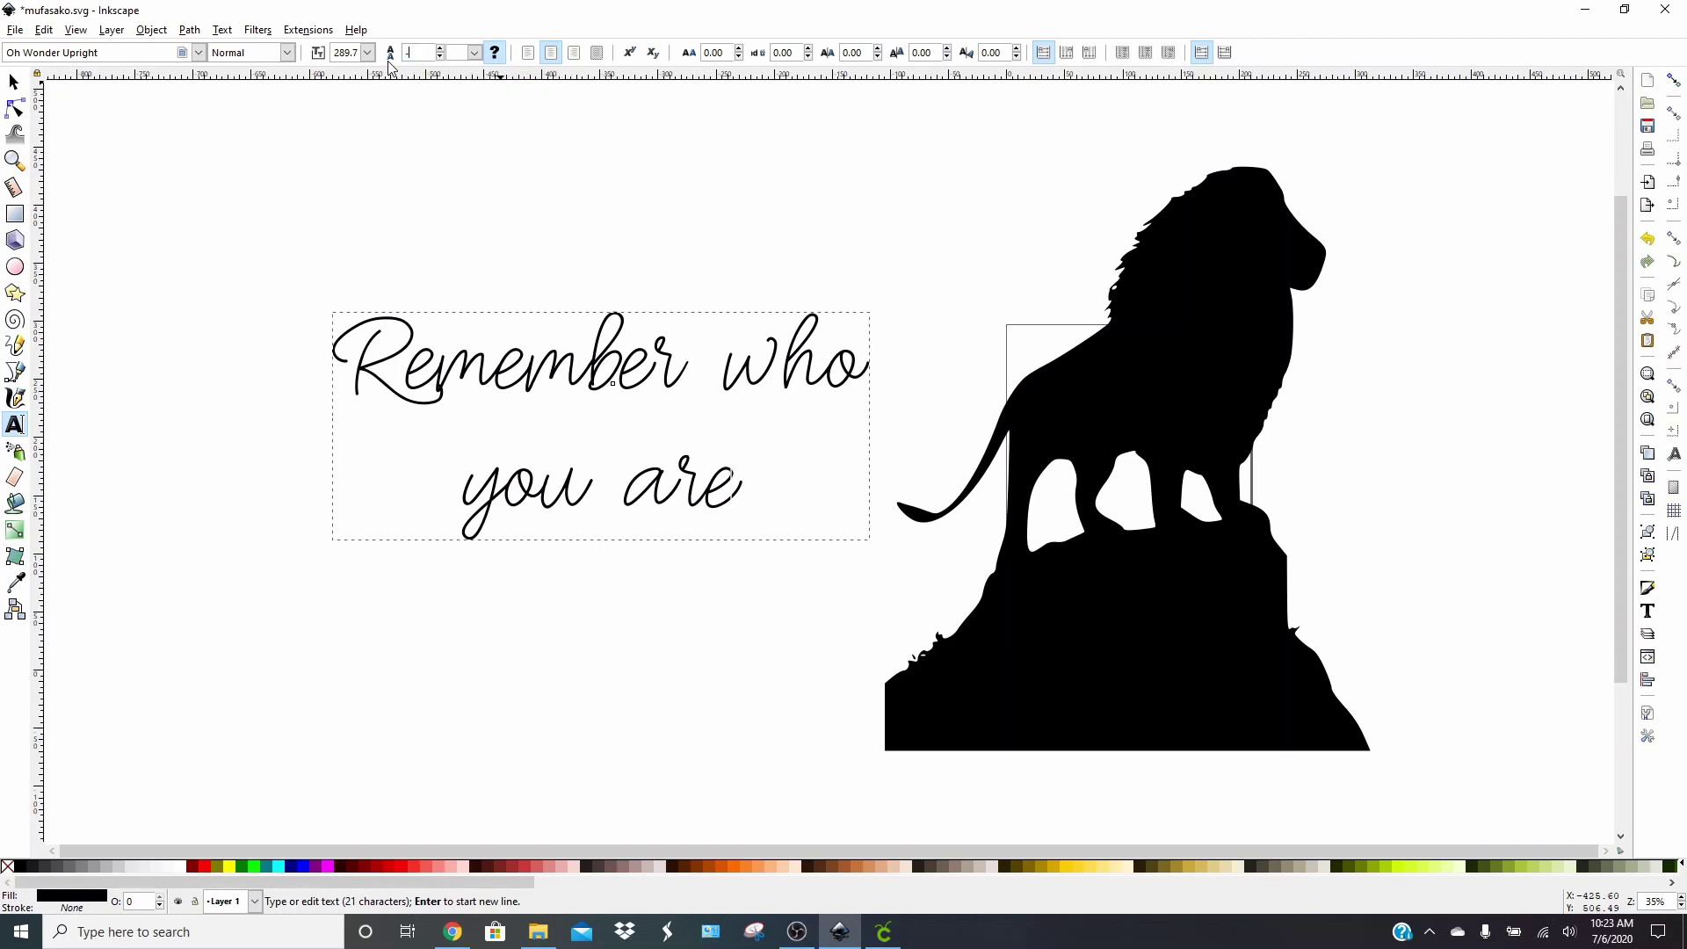
{"action": "type", "text": "0"}
{"action": "key", "text": "Return"}
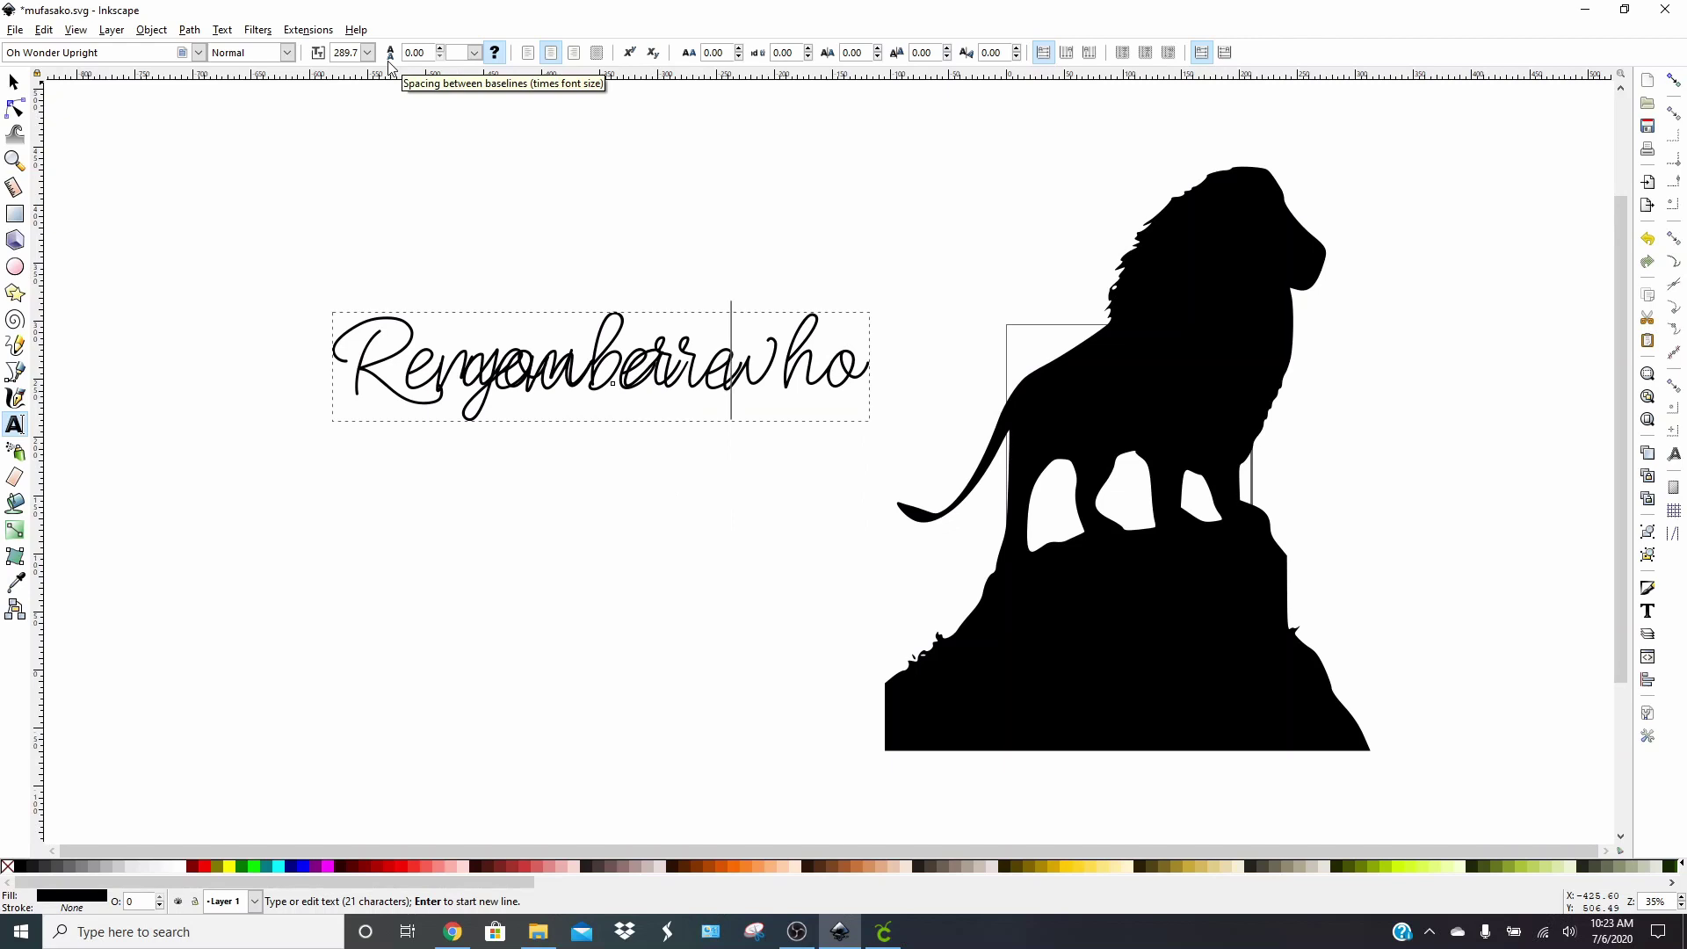
{"action": "left_click", "coordinate": [442, 56]}
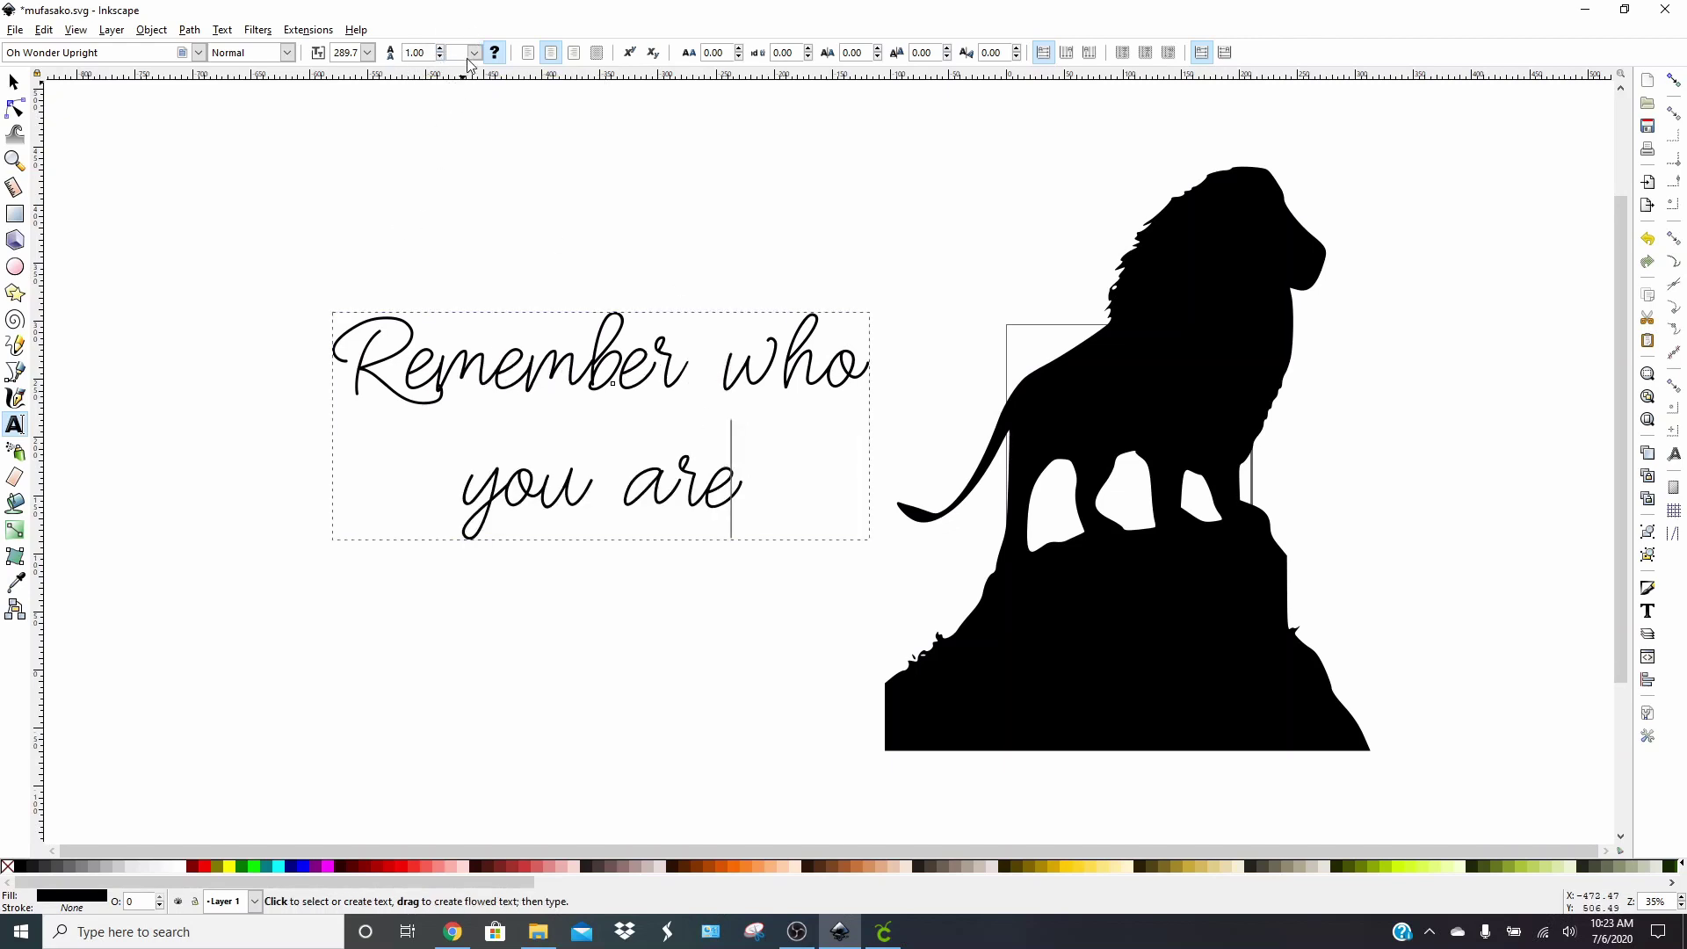
{"action": "left_click", "coordinate": [473, 53]}
{"action": "left_click", "coordinate": [473, 53]}
Convert the "Remember who you are" text to paths and ungroup its letters
{"action": "left_click", "coordinate": [190, 31]}
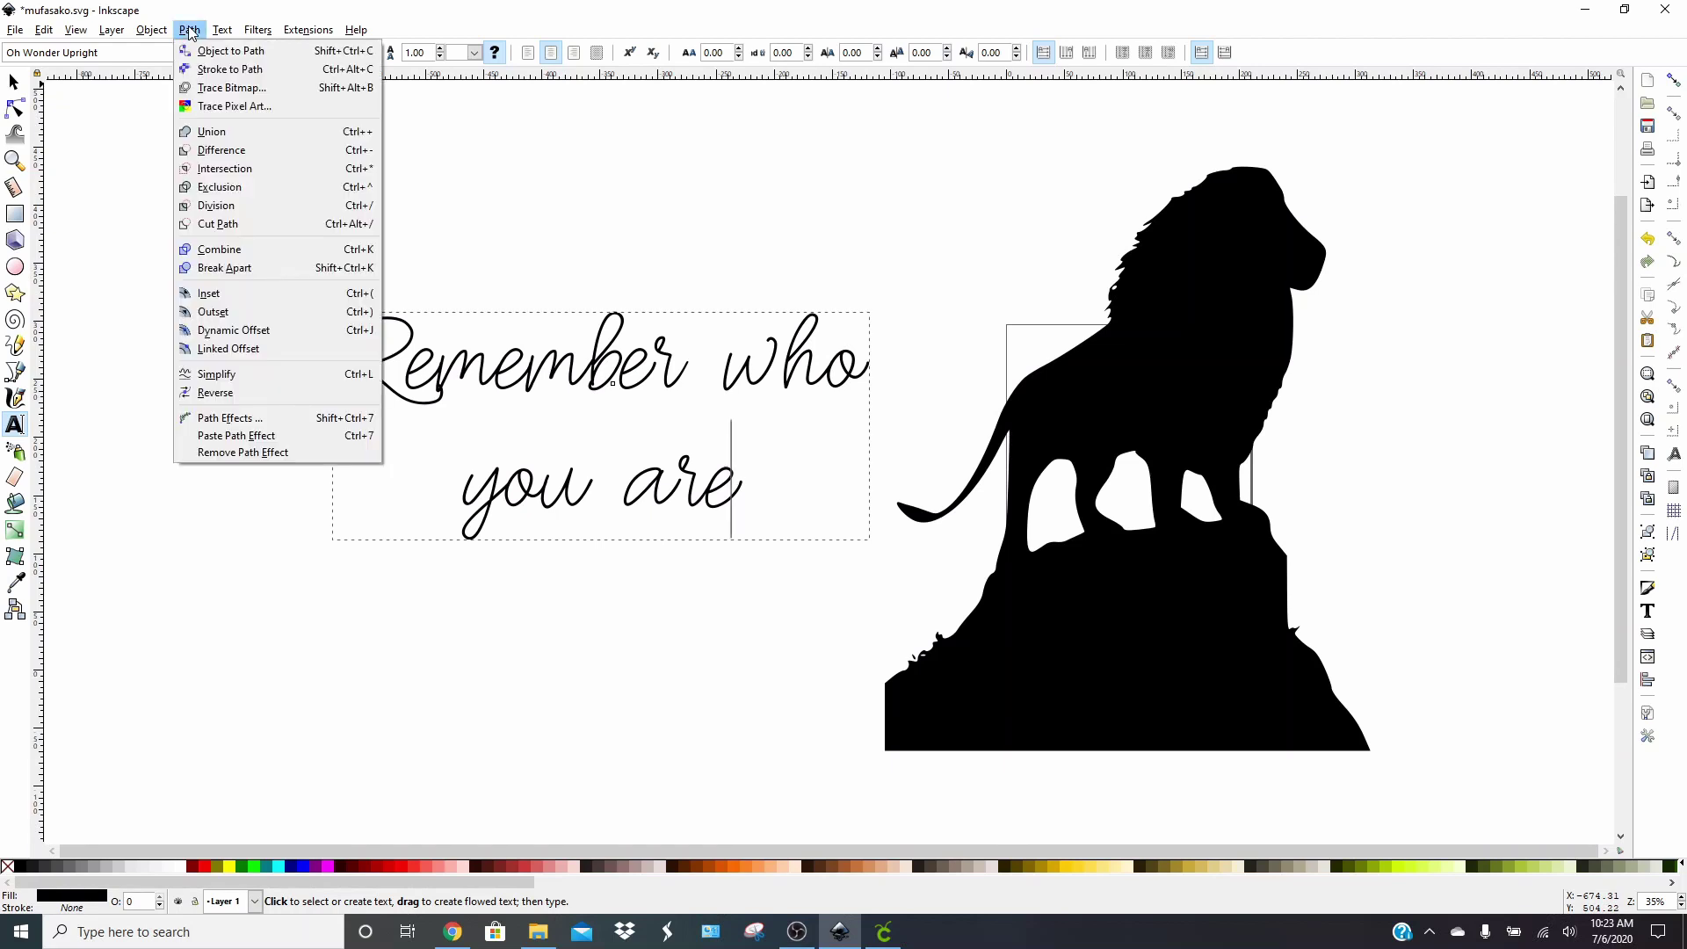
{"action": "left_click", "coordinate": [190, 31]}
{"action": "left_click", "coordinate": [223, 30]}
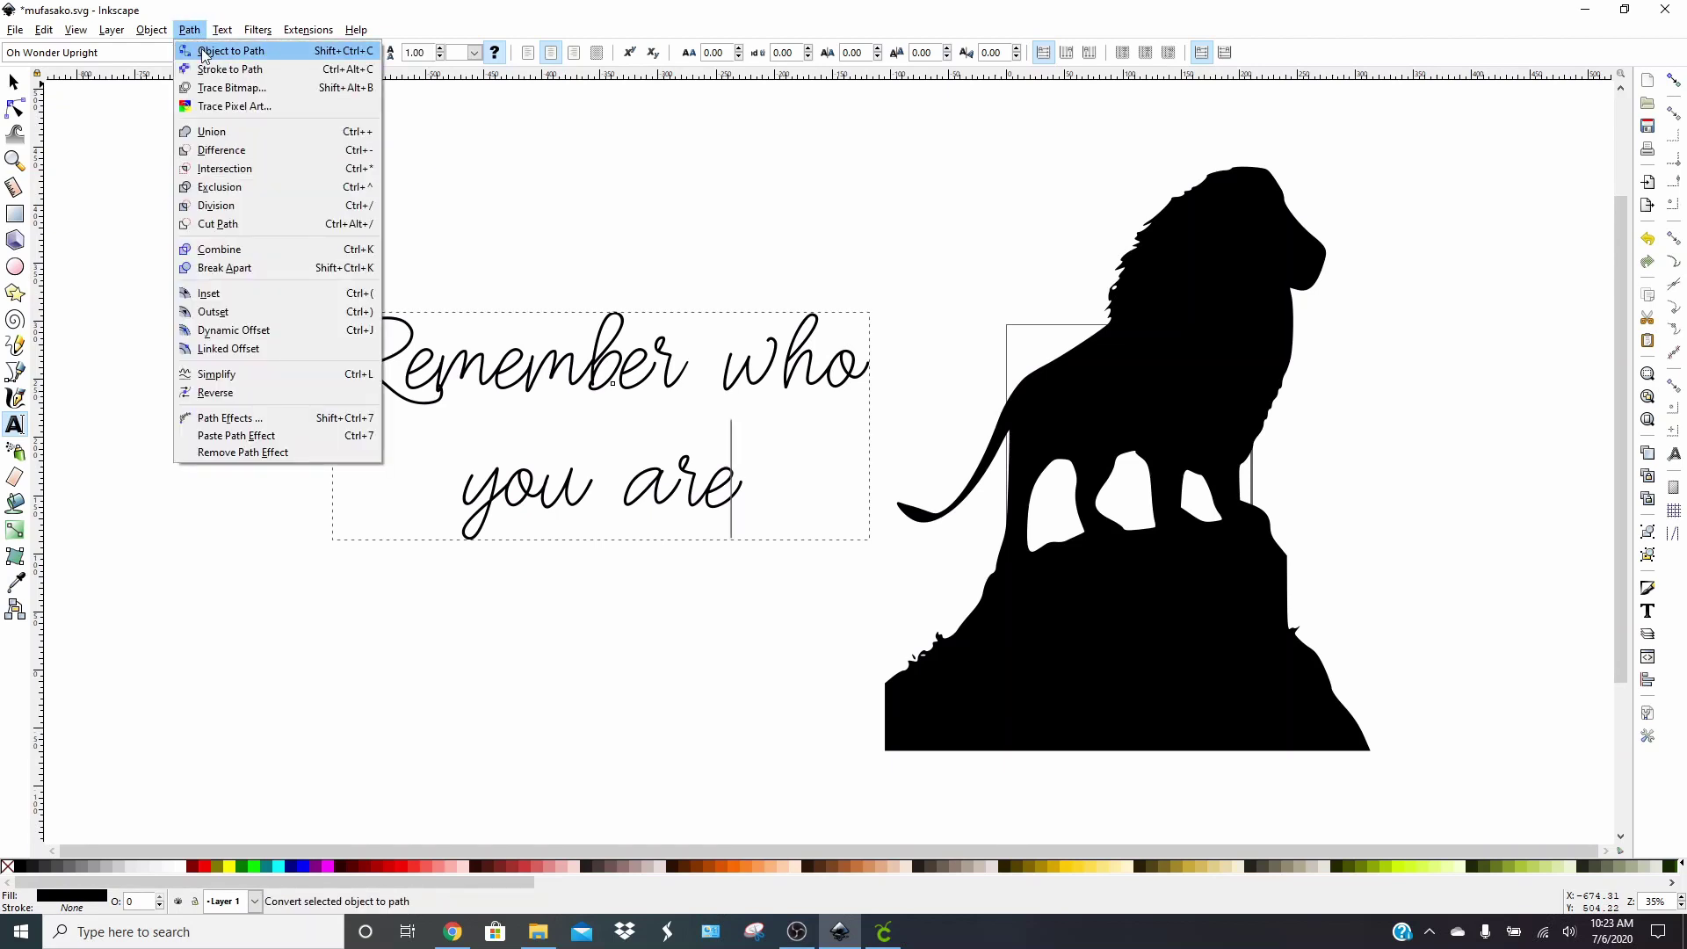
{"action": "left_click", "coordinate": [202, 50]}
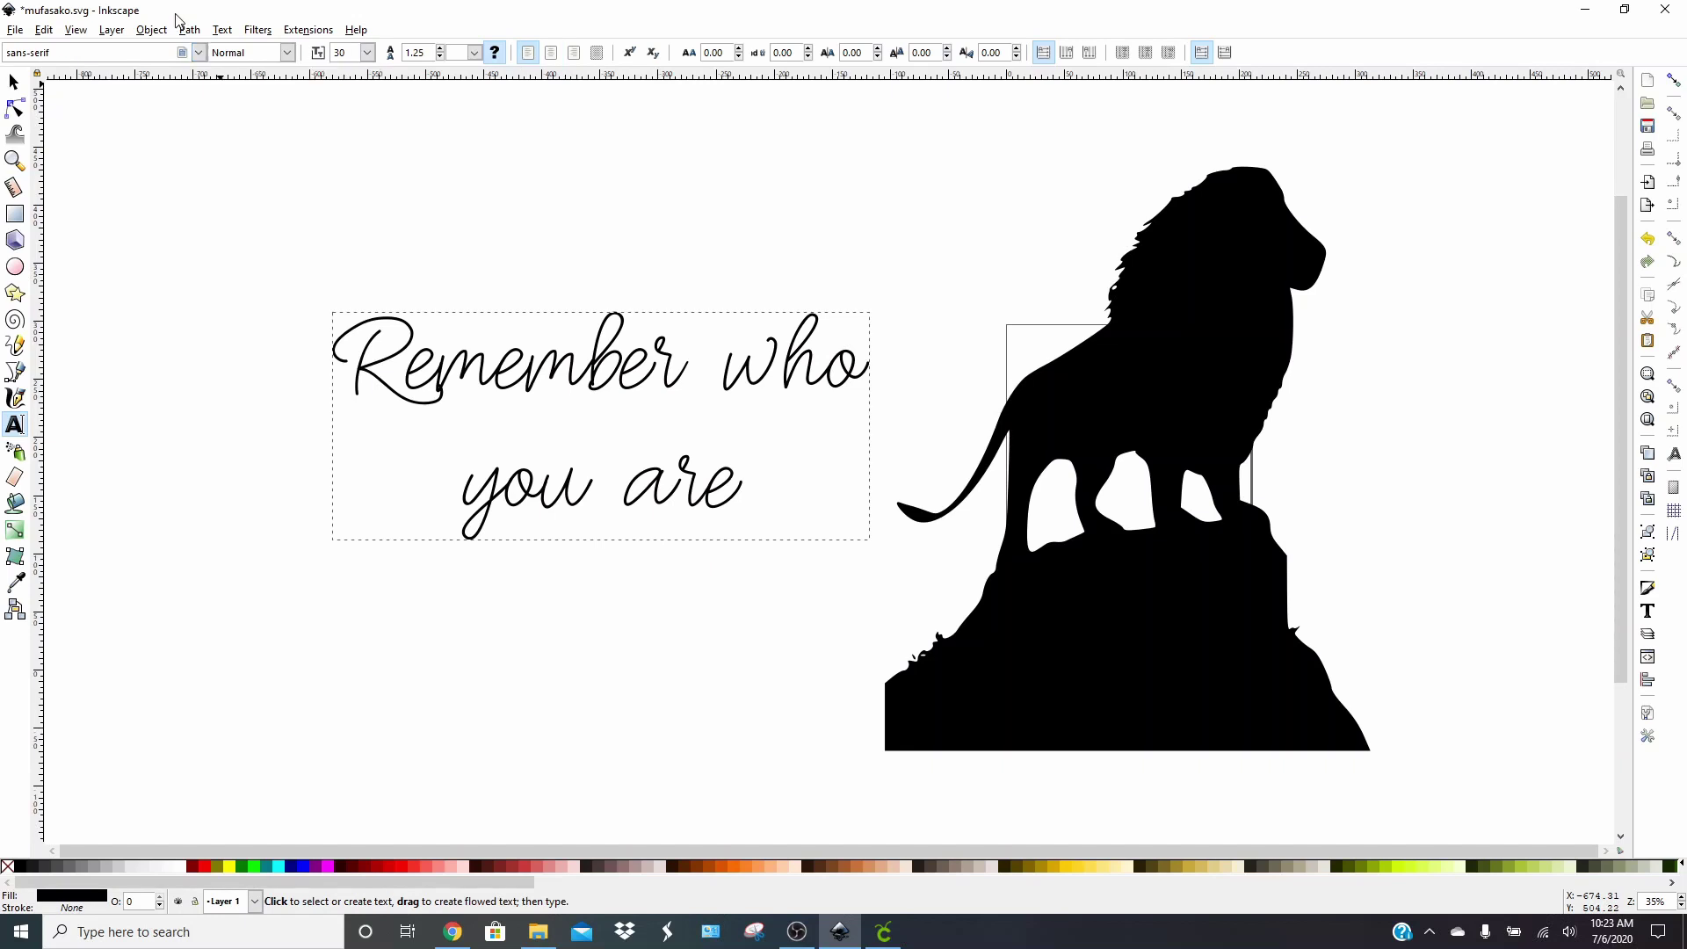
{"action": "left_click", "coordinate": [153, 30]}
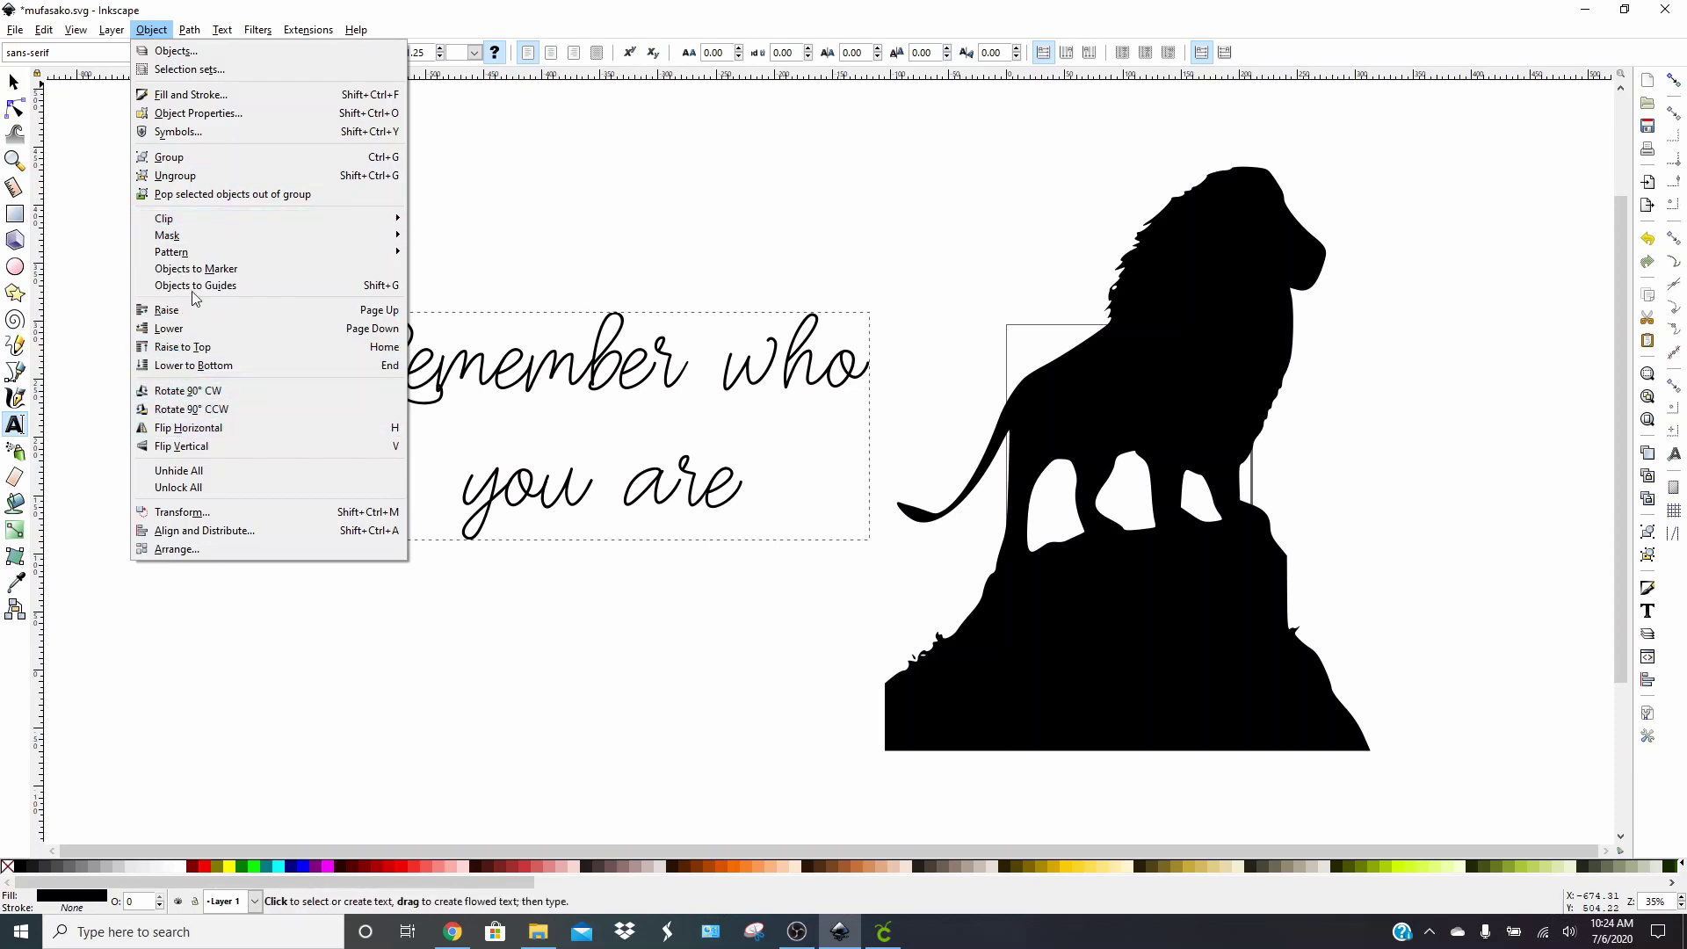
{"action": "left_click", "coordinate": [185, 179]}
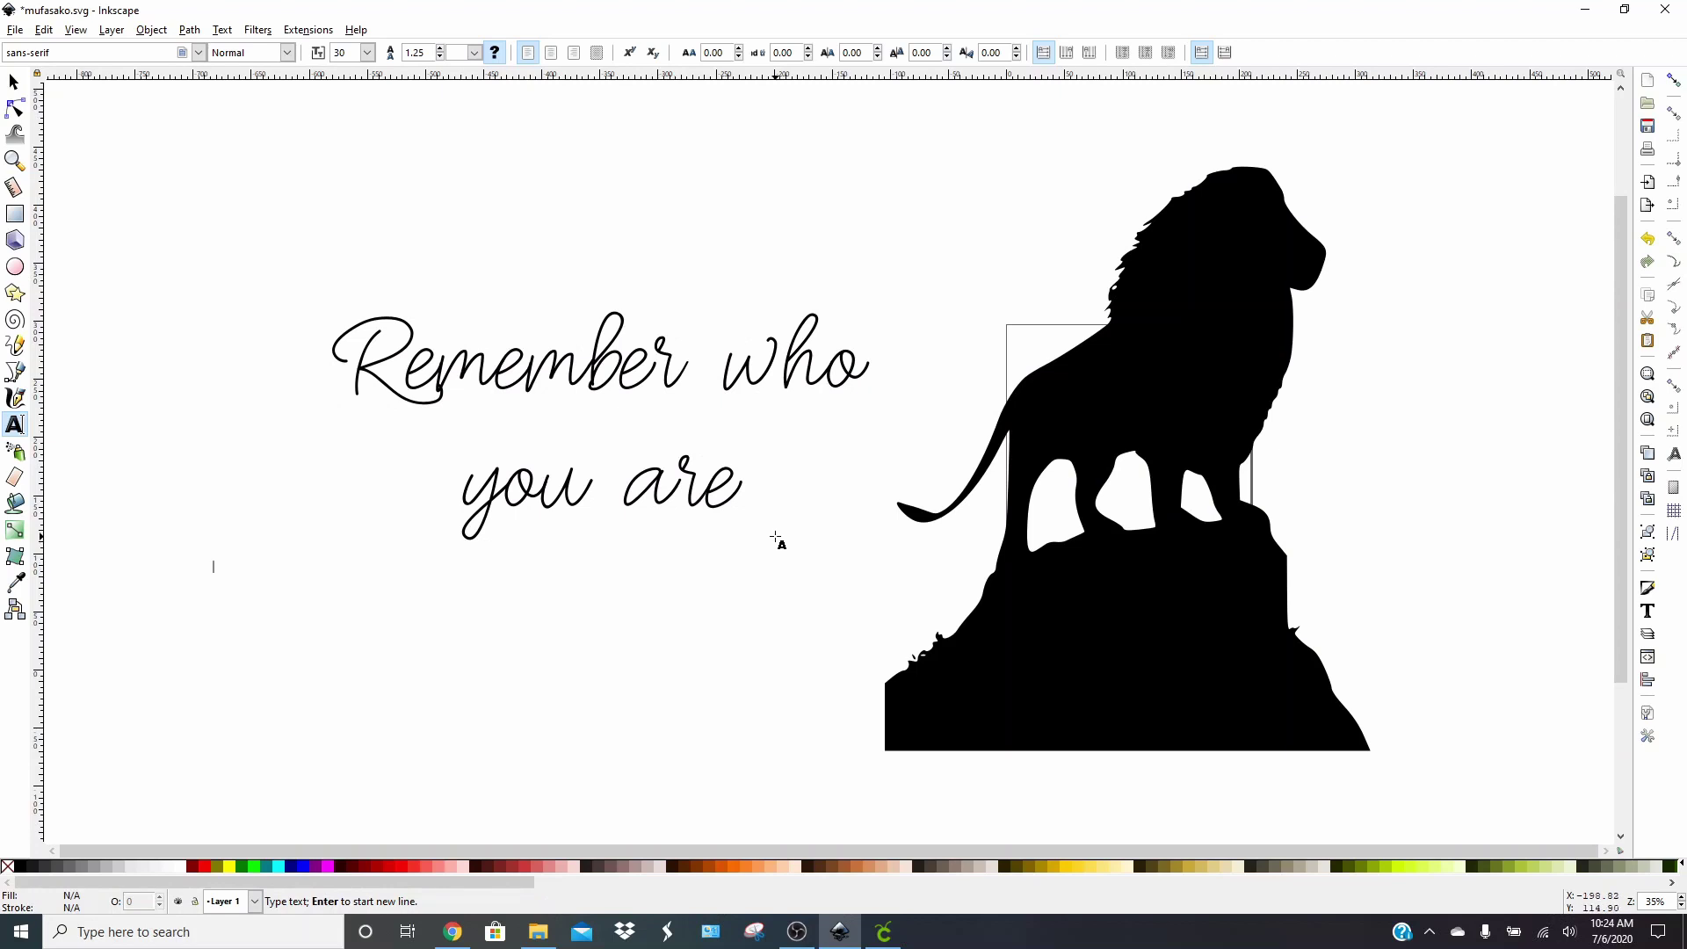
Move the letters of "you are" up so they sit closely beneath "Remember who"
{"action": "left_click_drag", "start_coordinate": [792, 542], "coordinate": [429, 437]}
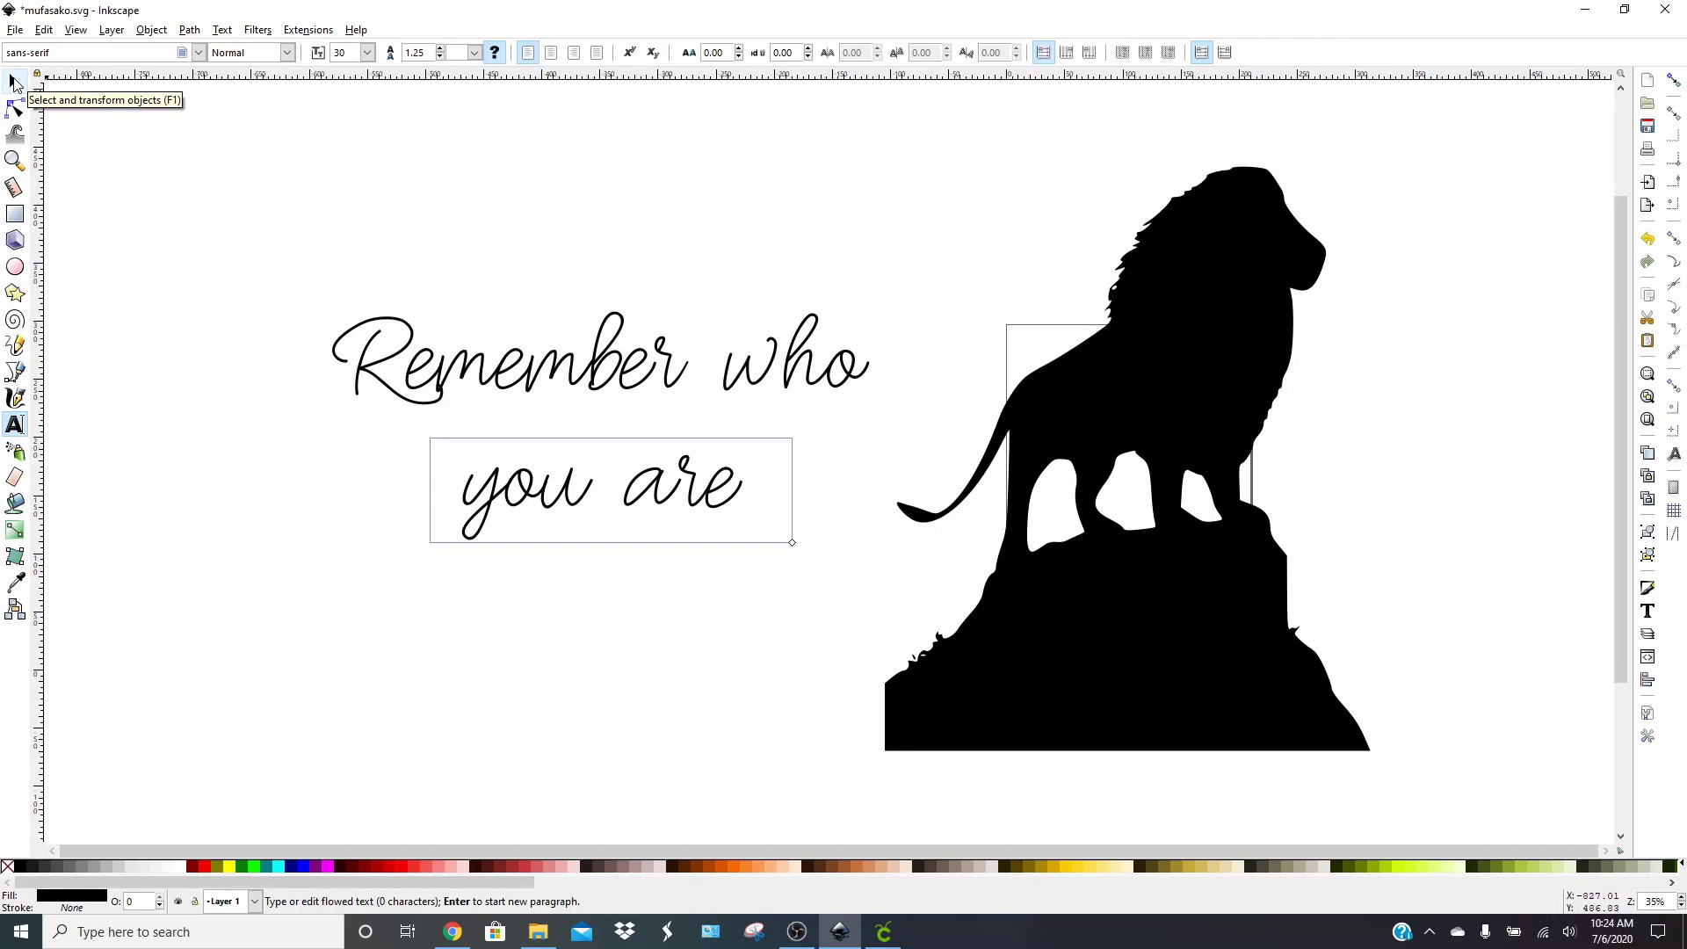
{"action": "left_click", "coordinate": [15, 84]}
{"action": "mouse_move", "coordinate": [439, 449]}
{"action": "left_mouse_down"}
{"action": "mouse_move", "coordinate": [603, 539]}
{"action": "mouse_move", "coordinate": [782, 582]}
{"action": "left_mouse_up"}
{"action": "left_click_drag", "start_coordinate": [721, 495], "coordinate": [730, 435]}
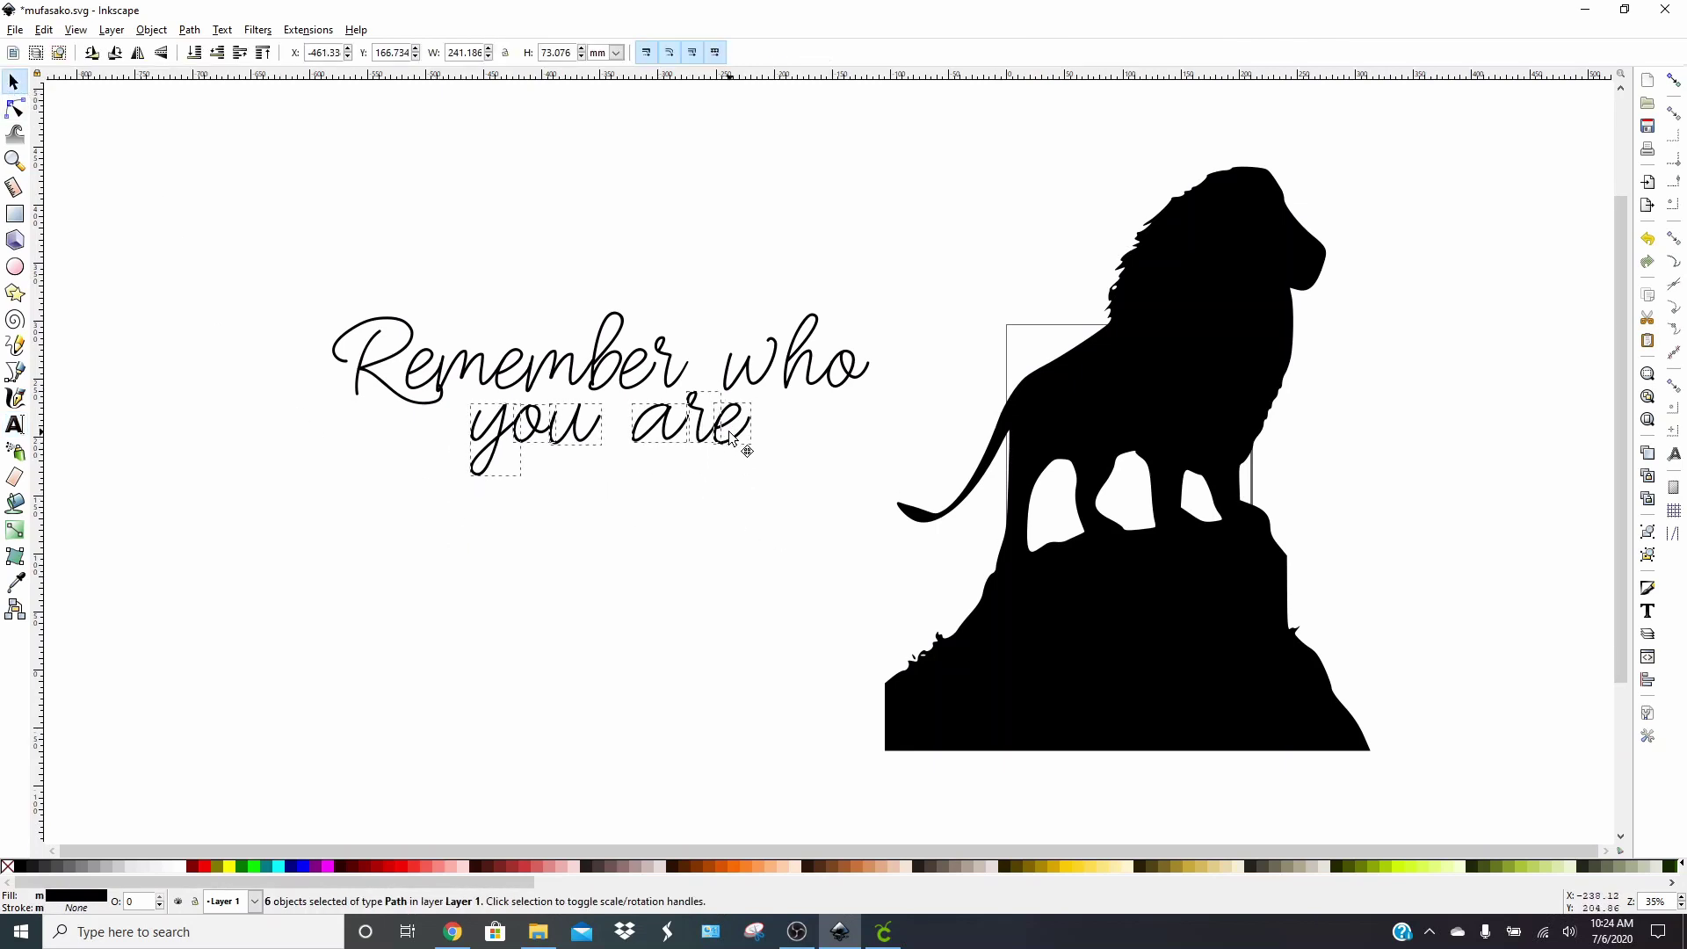
{"action": "left_click", "coordinate": [696, 532]}
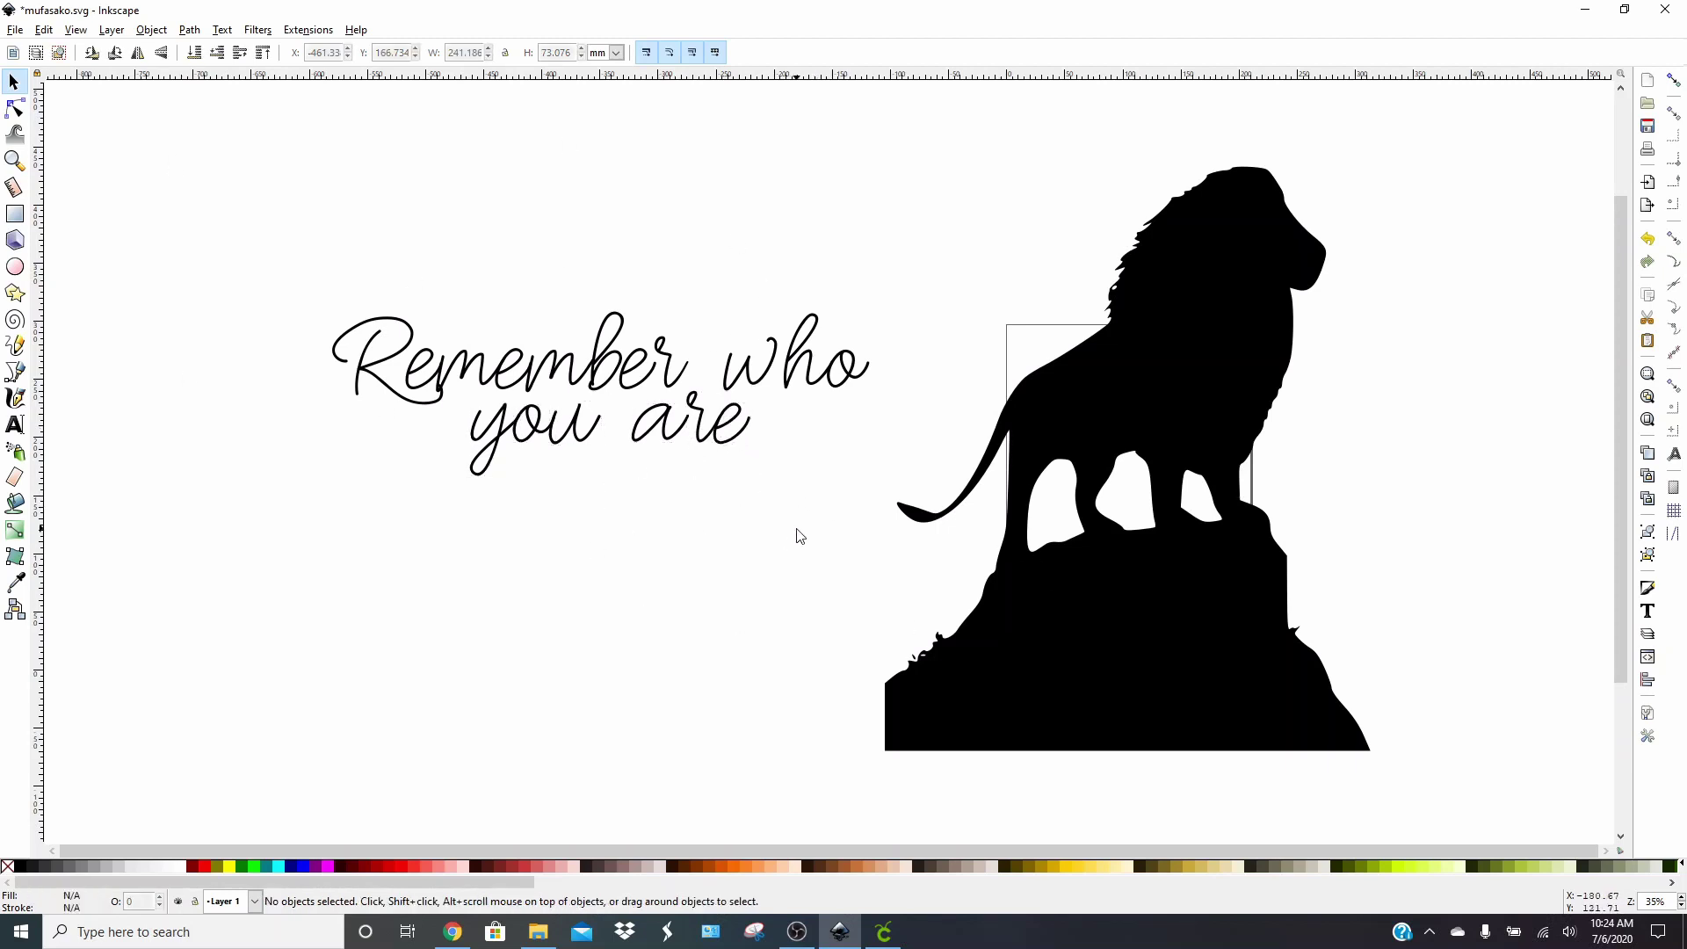
Union all letters of the phrase into one path and move it farther away from the lion
{"action": "left_click_drag", "start_coordinate": [819, 501], "coordinate": [305, 545]}
{"action": "left_click_drag", "start_coordinate": [215, 183], "coordinate": [882, 555]}
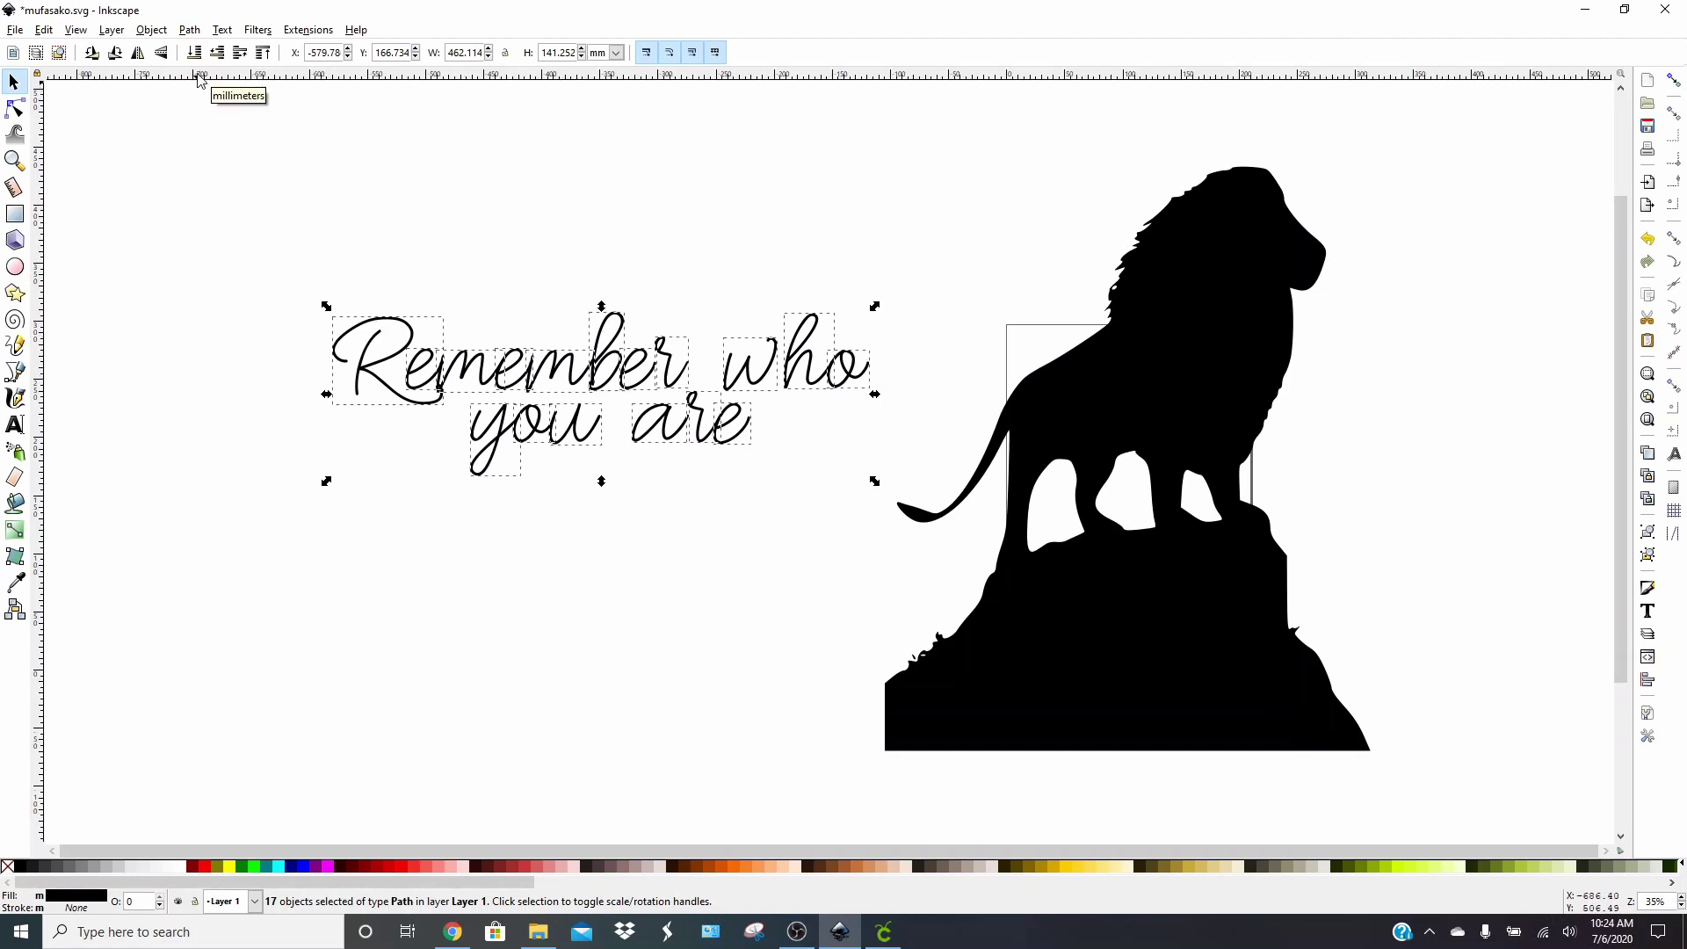
{"action": "left_click", "coordinate": [190, 30]}
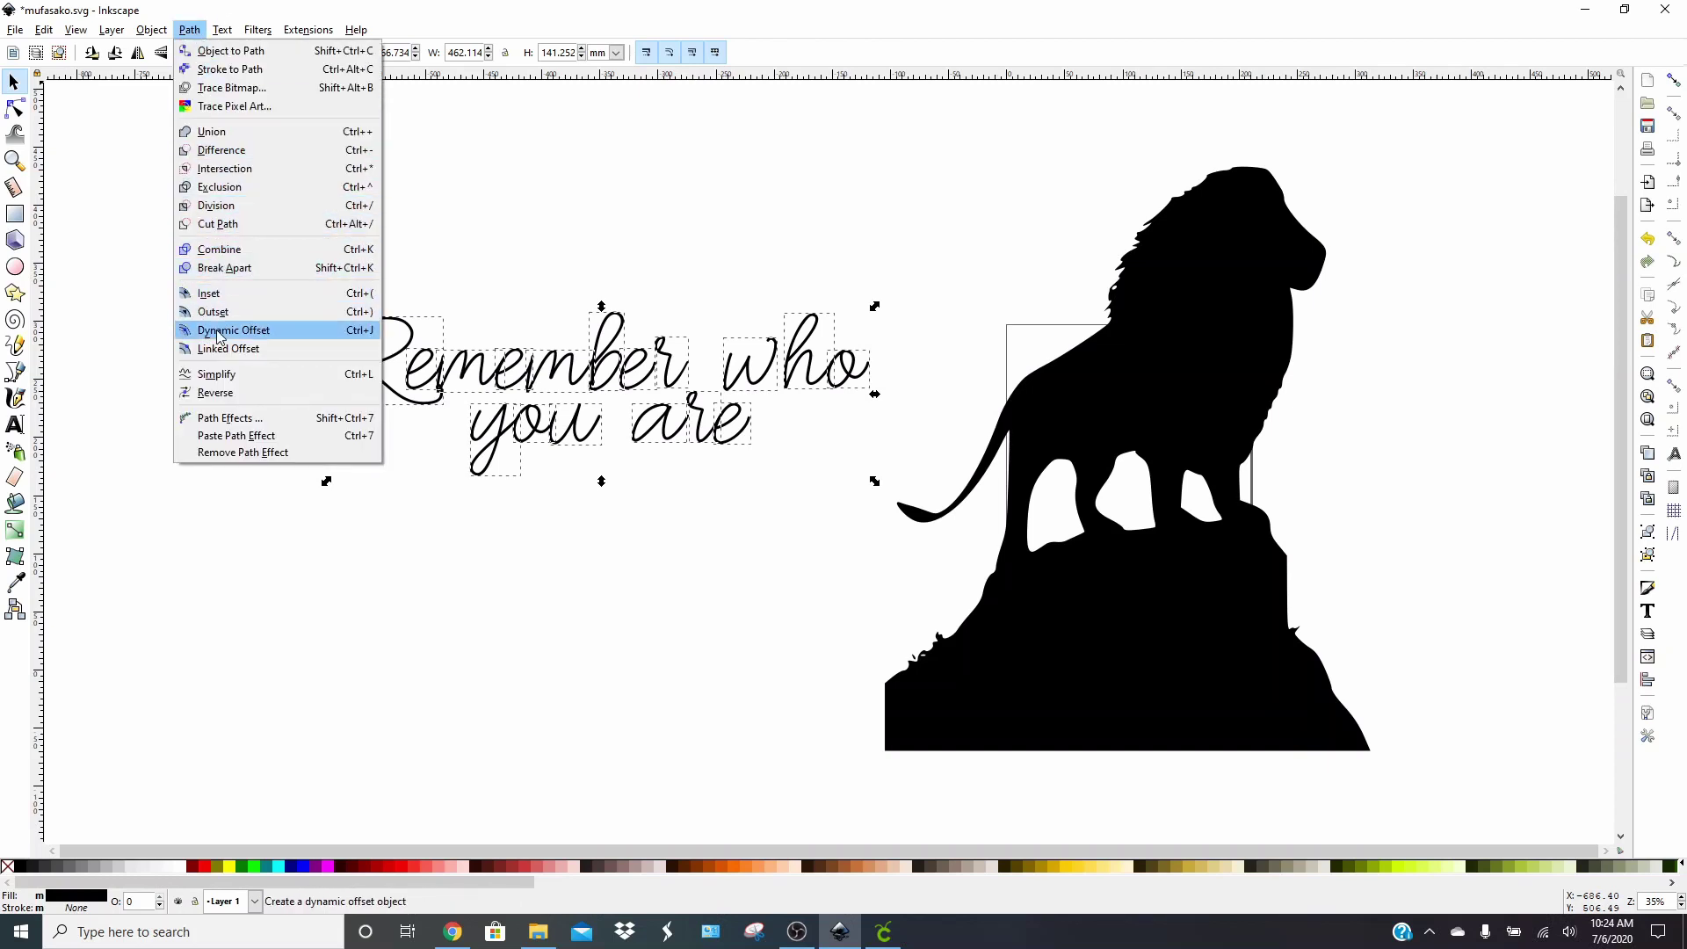
{"action": "left_click", "coordinate": [258, 142]}
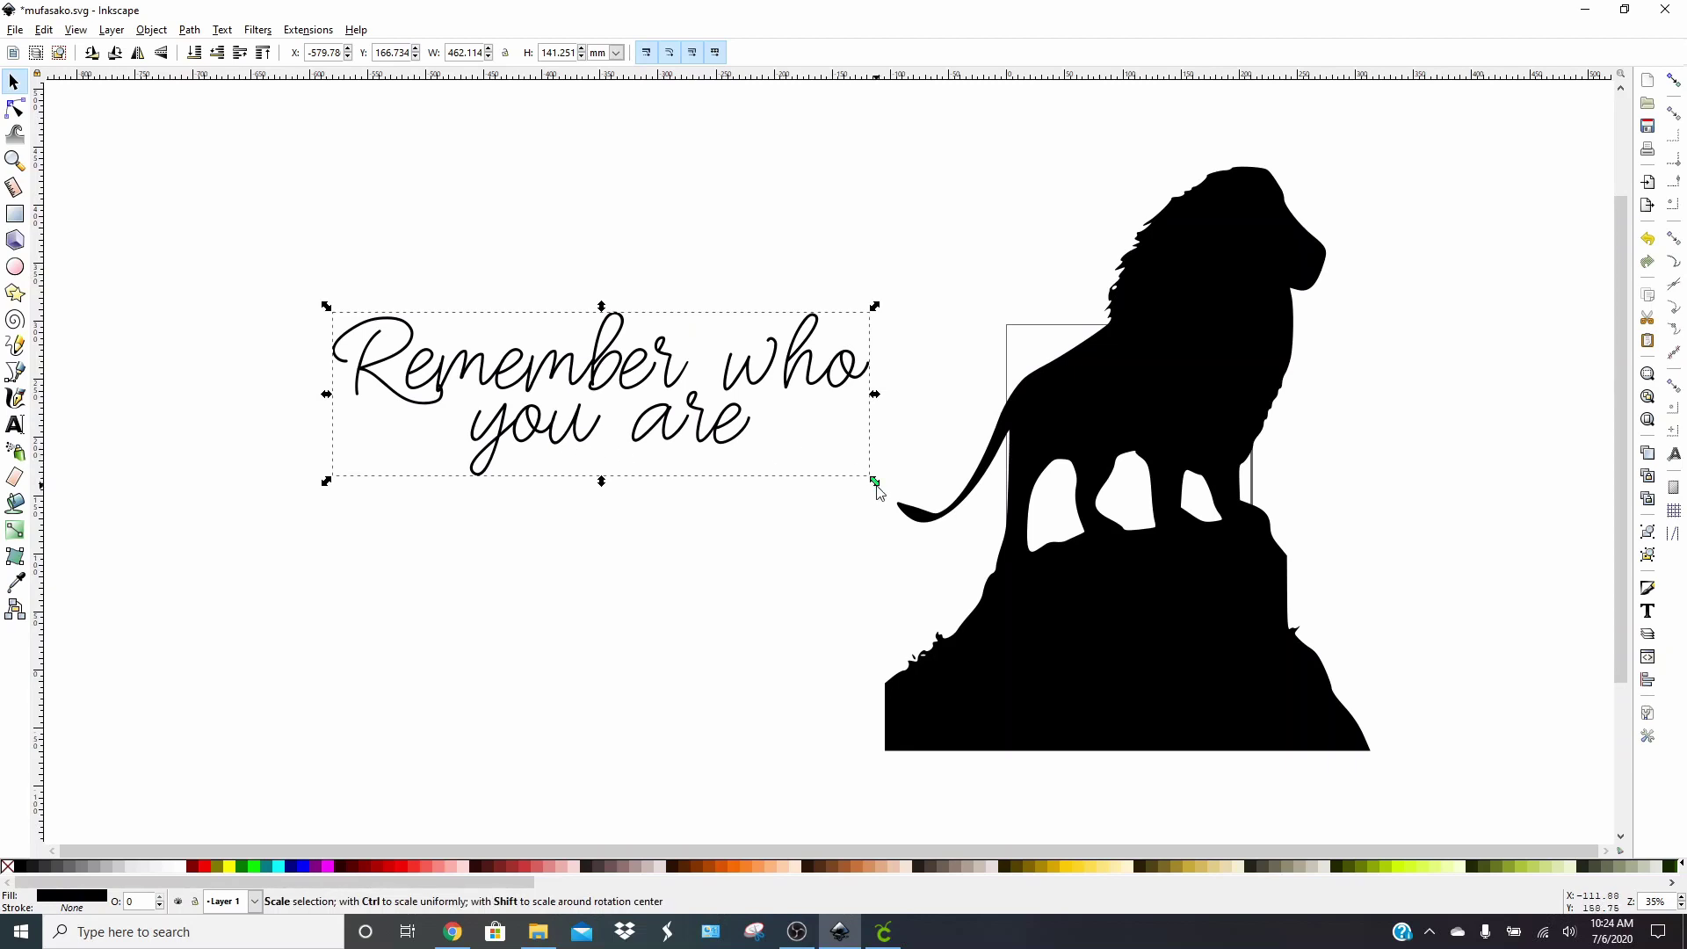
{"action": "left_click_drag", "start_coordinate": [662, 382], "coordinate": [551, 404]}
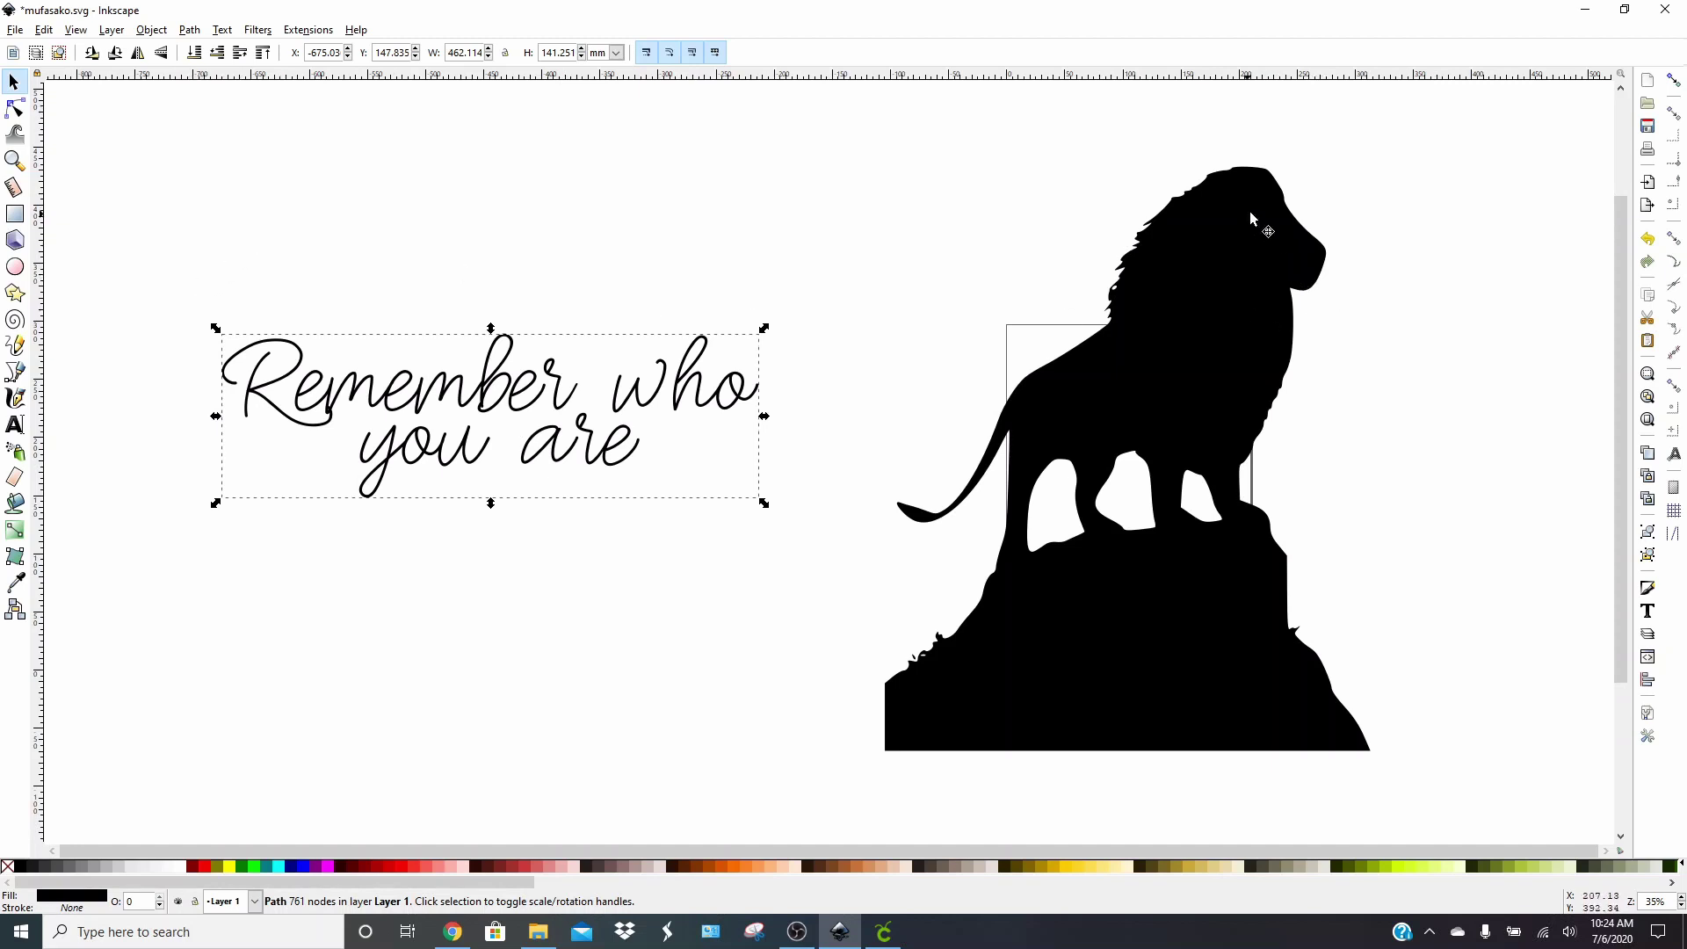
With snapping off, create a linked offset of the lettering, fill it red and outset it by about 8.87 pt
{"action": "left_click", "coordinate": [1674, 80]}
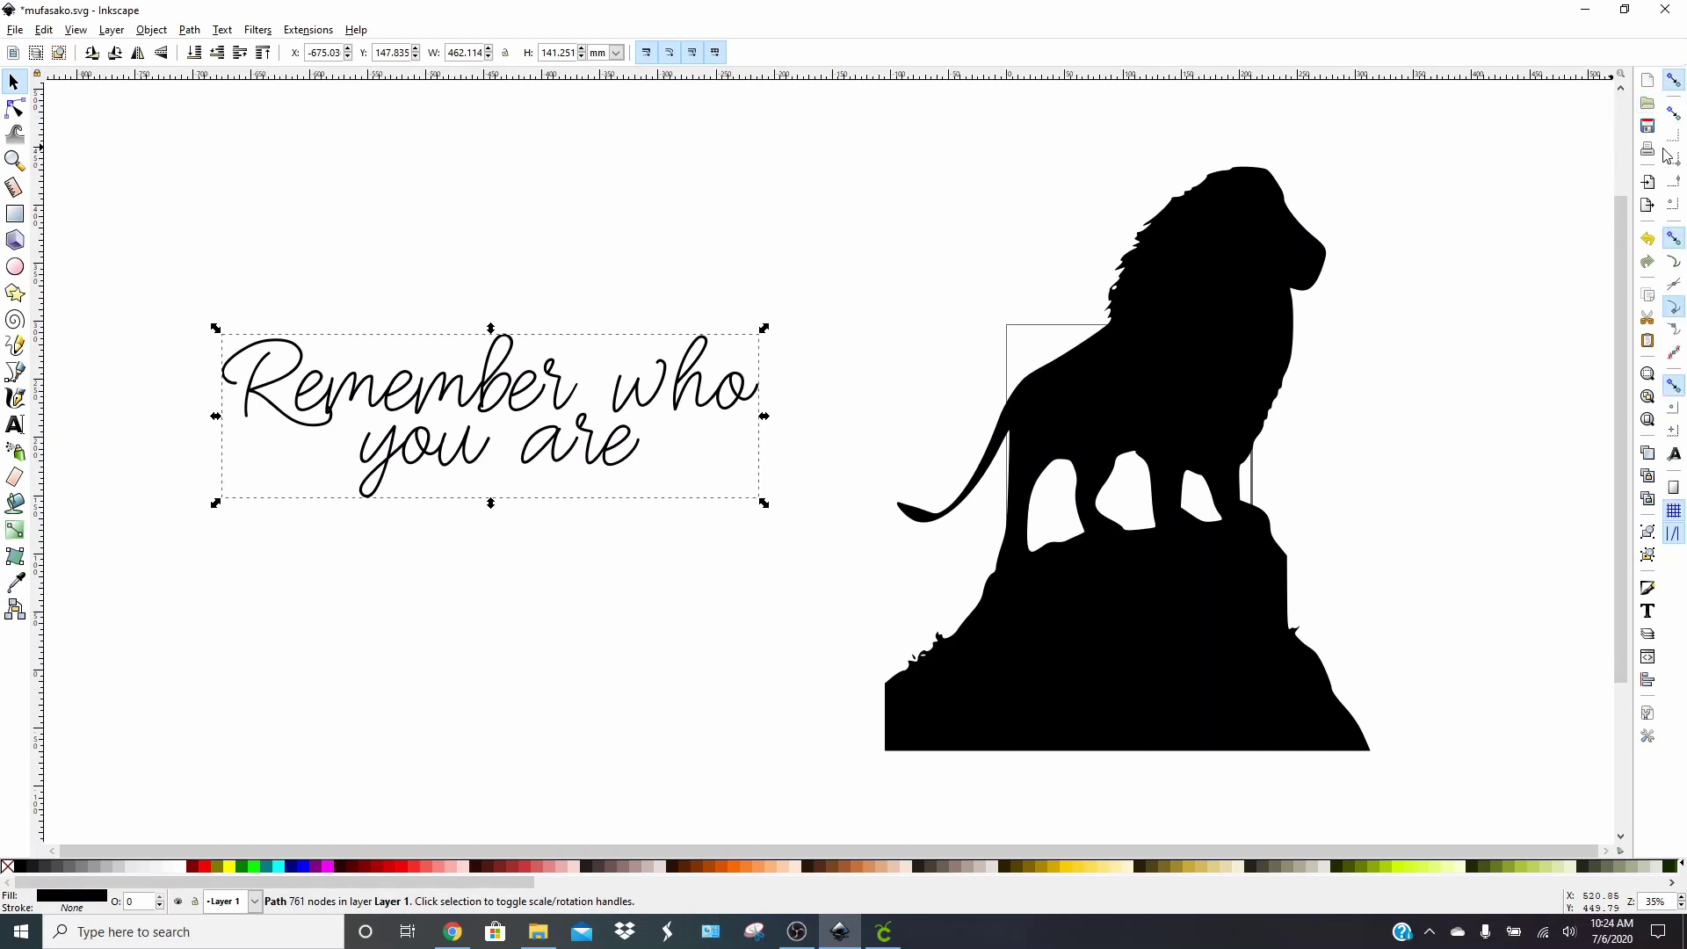
{"action": "left_click", "coordinate": [1675, 80]}
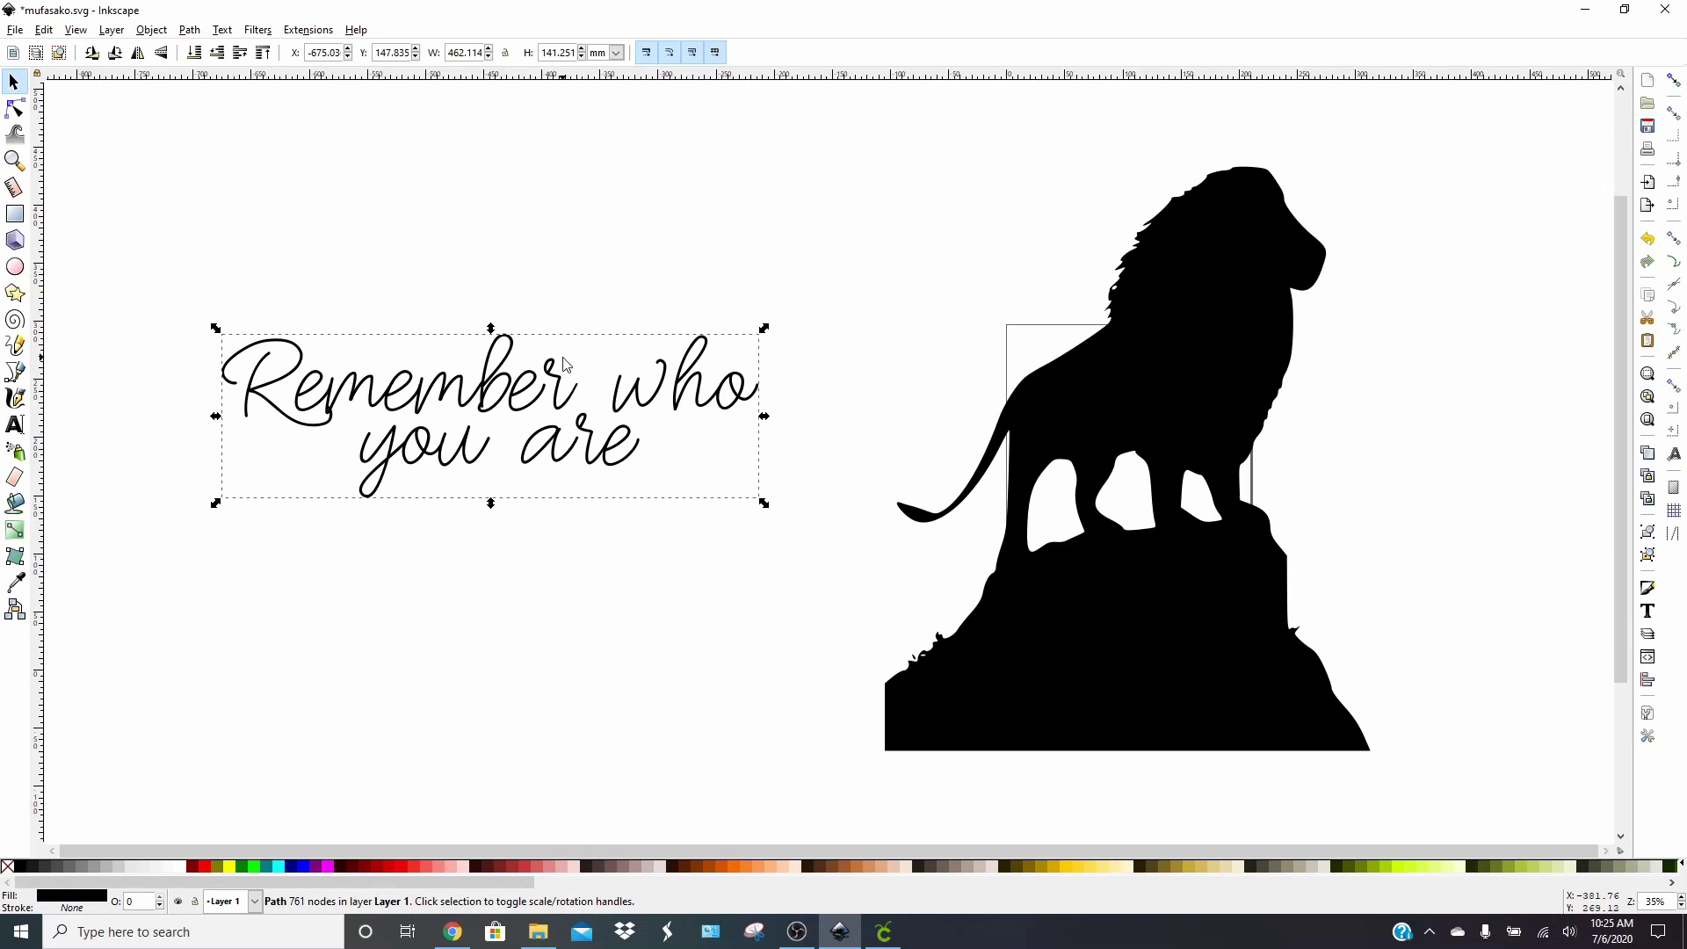
{"action": "left_click", "coordinate": [190, 31]}
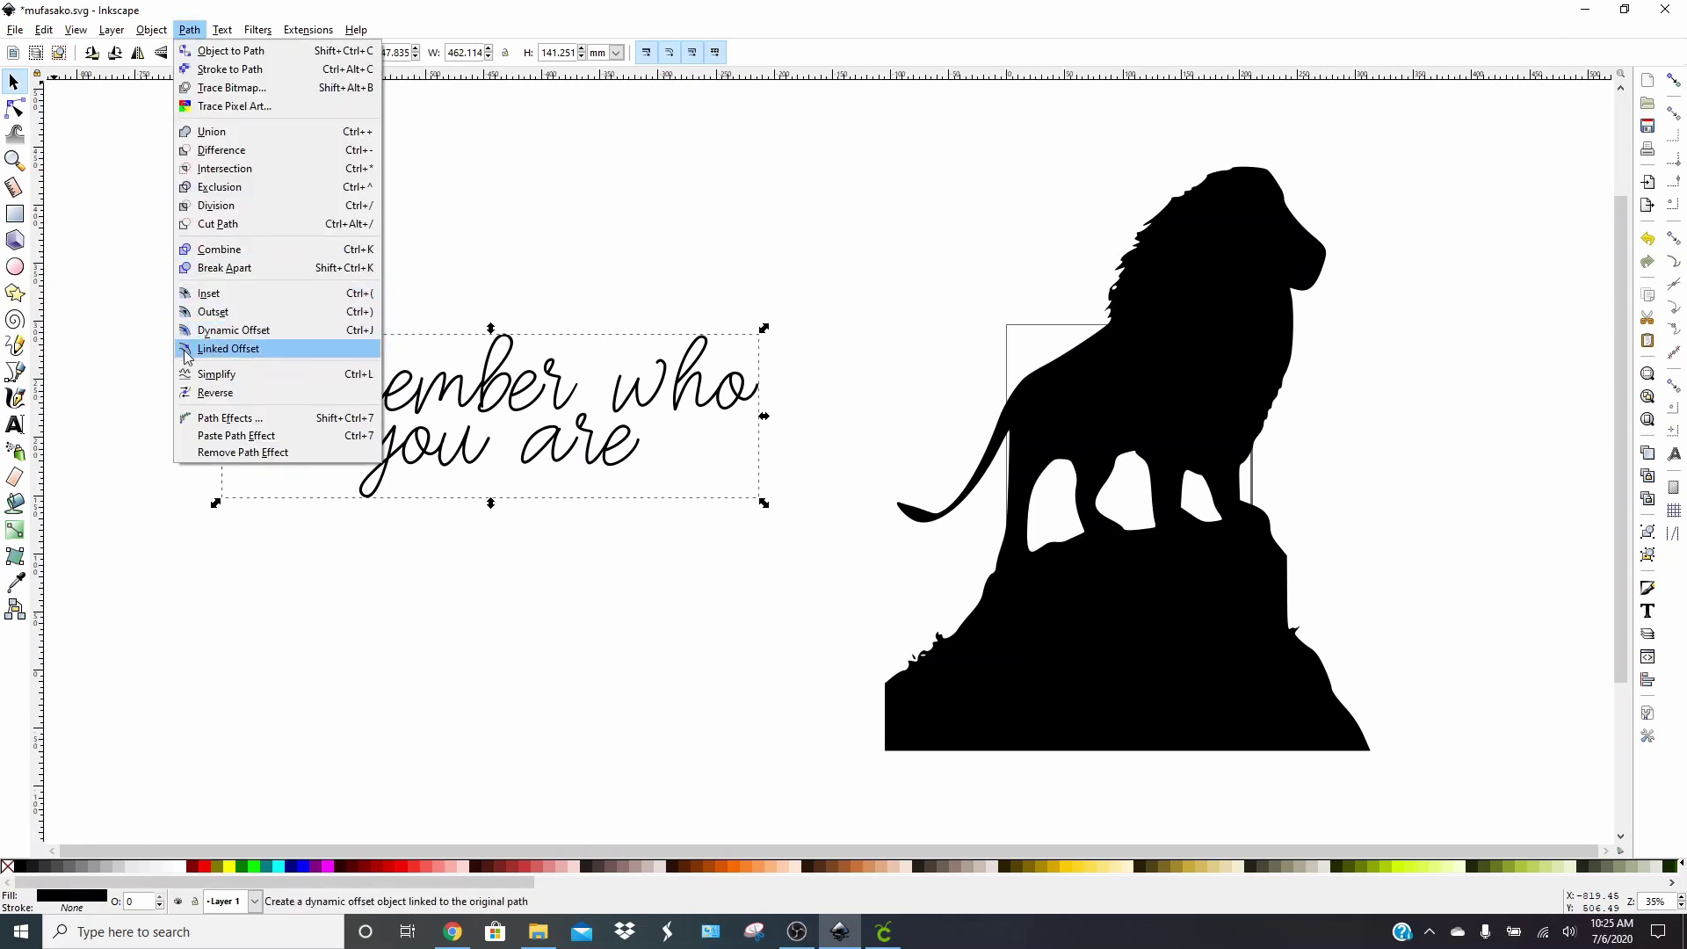
{"action": "left_click", "coordinate": [228, 349]}
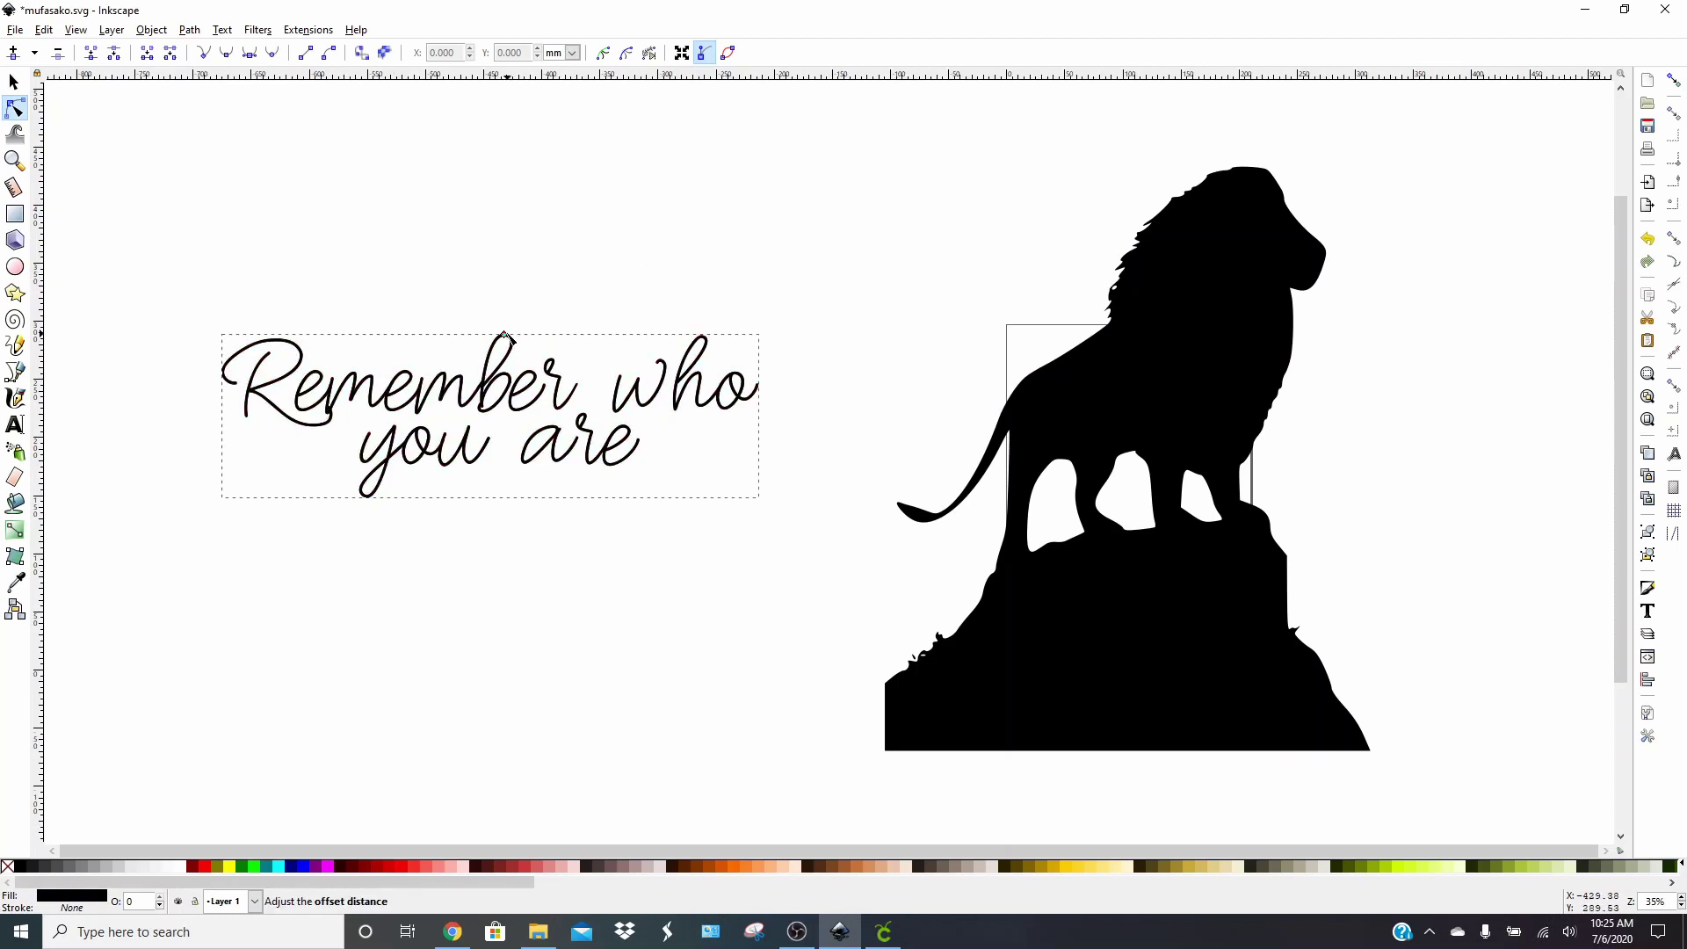
{"action": "mouse_move", "coordinate": [506, 335]}
{"action": "left_mouse_down"}
{"action": "mouse_move", "coordinate": [513, 348]}
{"action": "mouse_move", "coordinate": [515, 333]}
{"action": "left_mouse_up"}
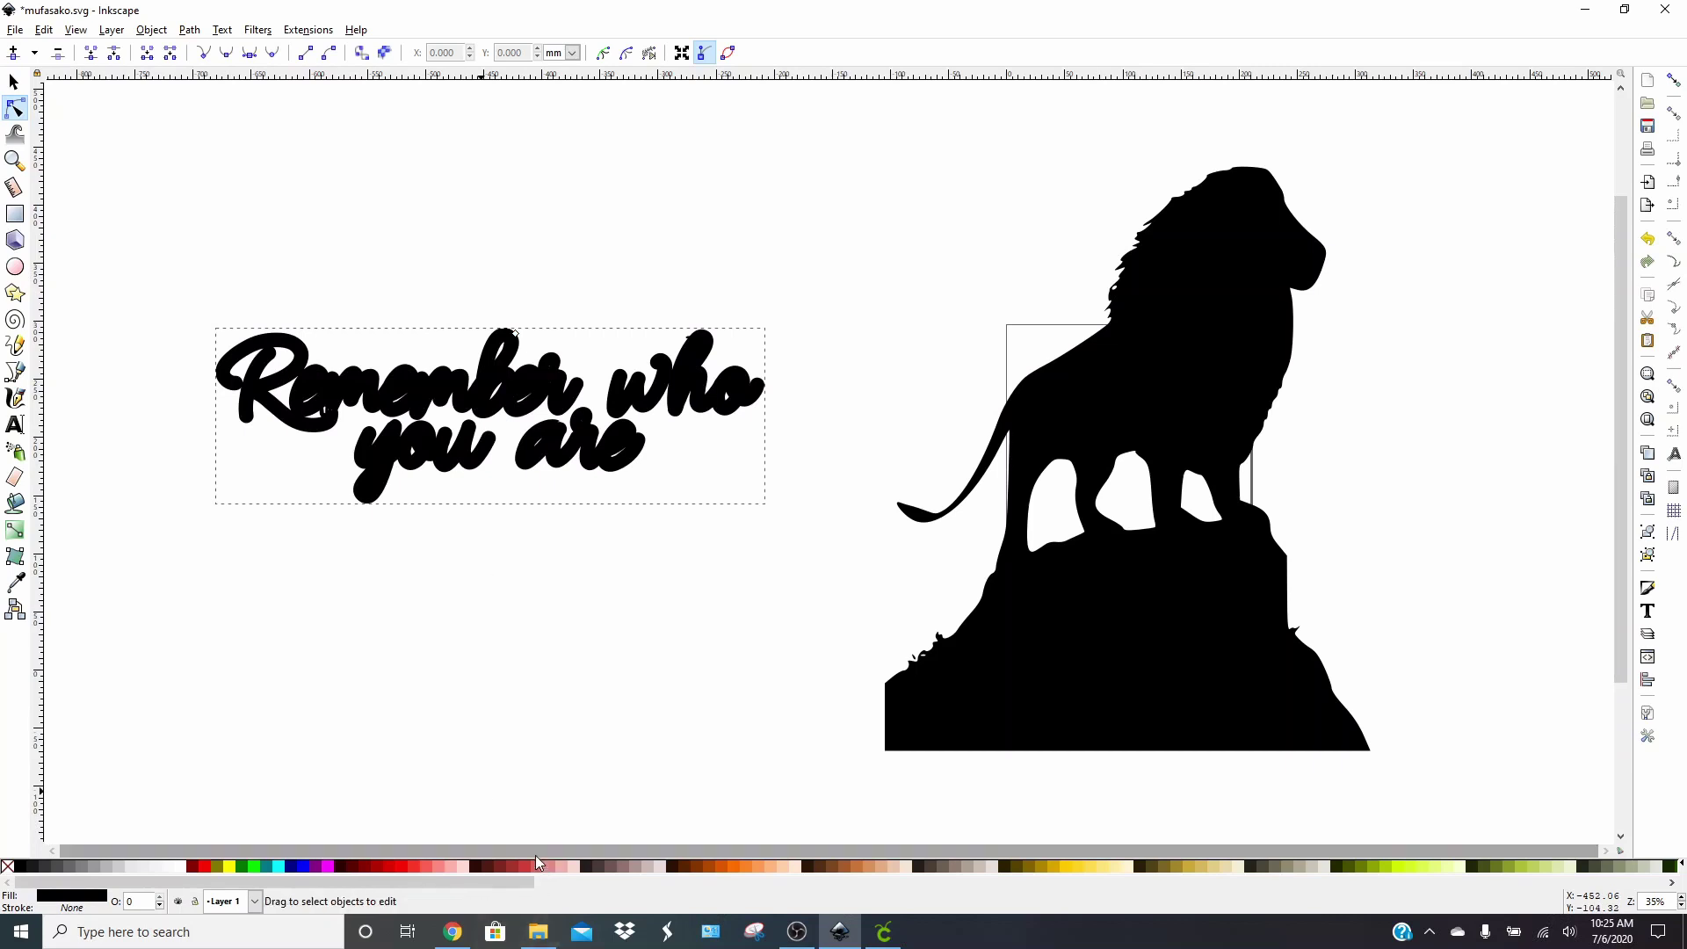
{"action": "left_click", "coordinate": [412, 864]}
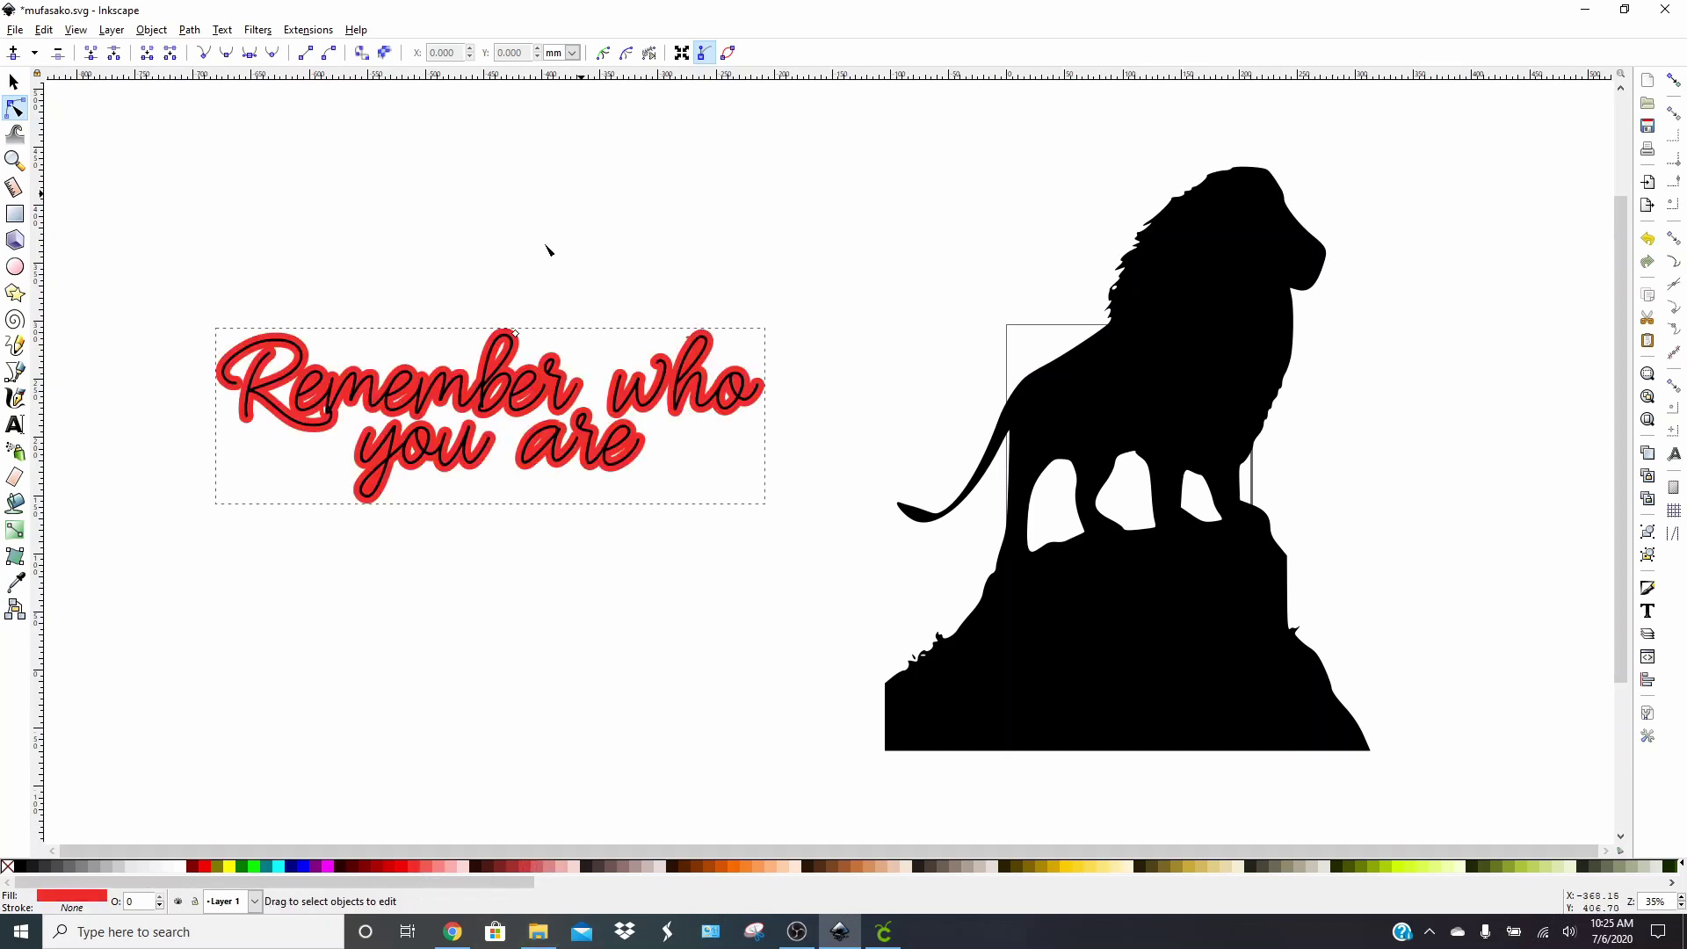
{"action": "left_click_drag", "start_coordinate": [514, 335], "coordinate": [521, 334]}
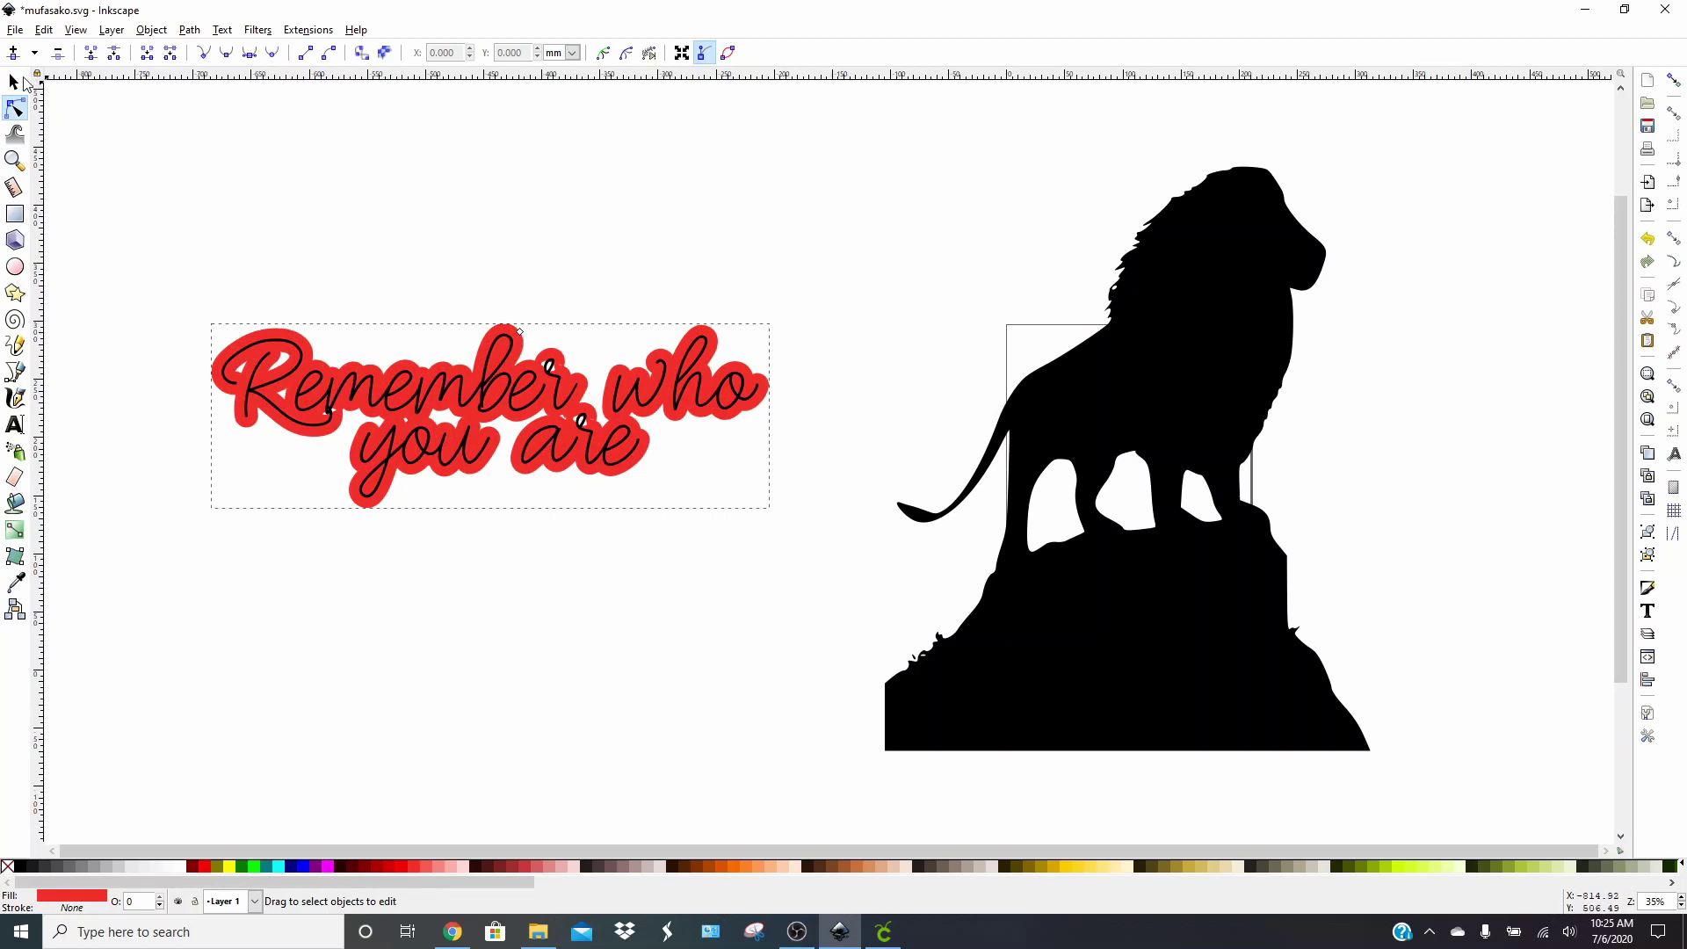
{"action": "left_click", "coordinate": [14, 83]}
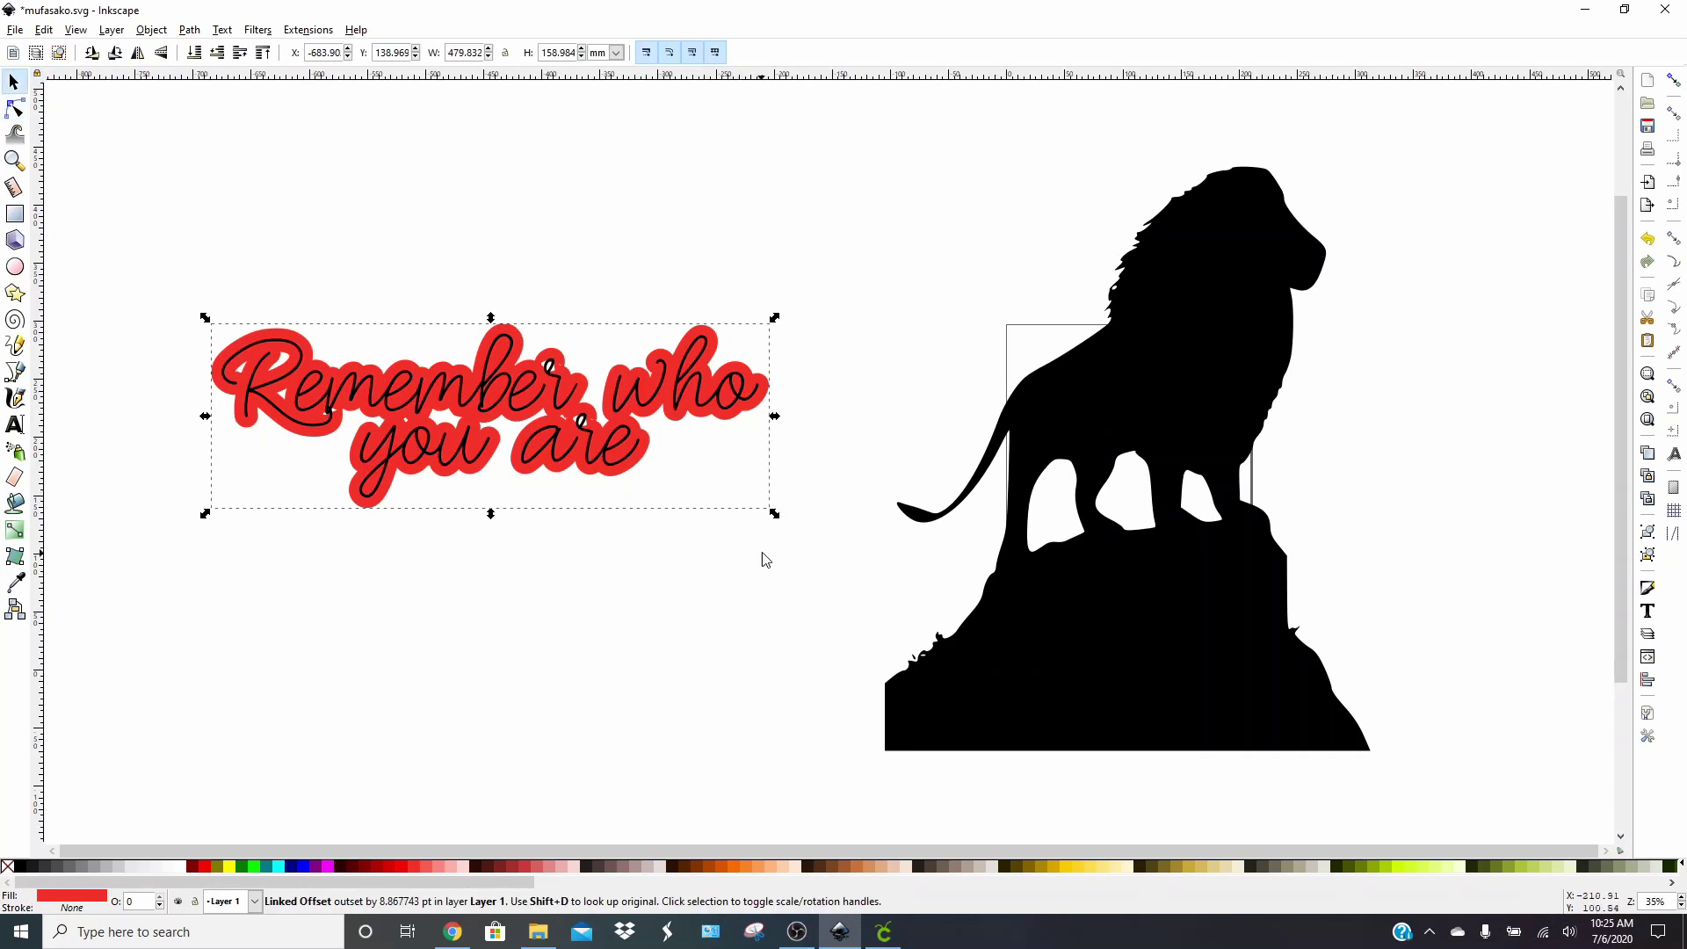
{"action": "left_click", "coordinate": [643, 523]}
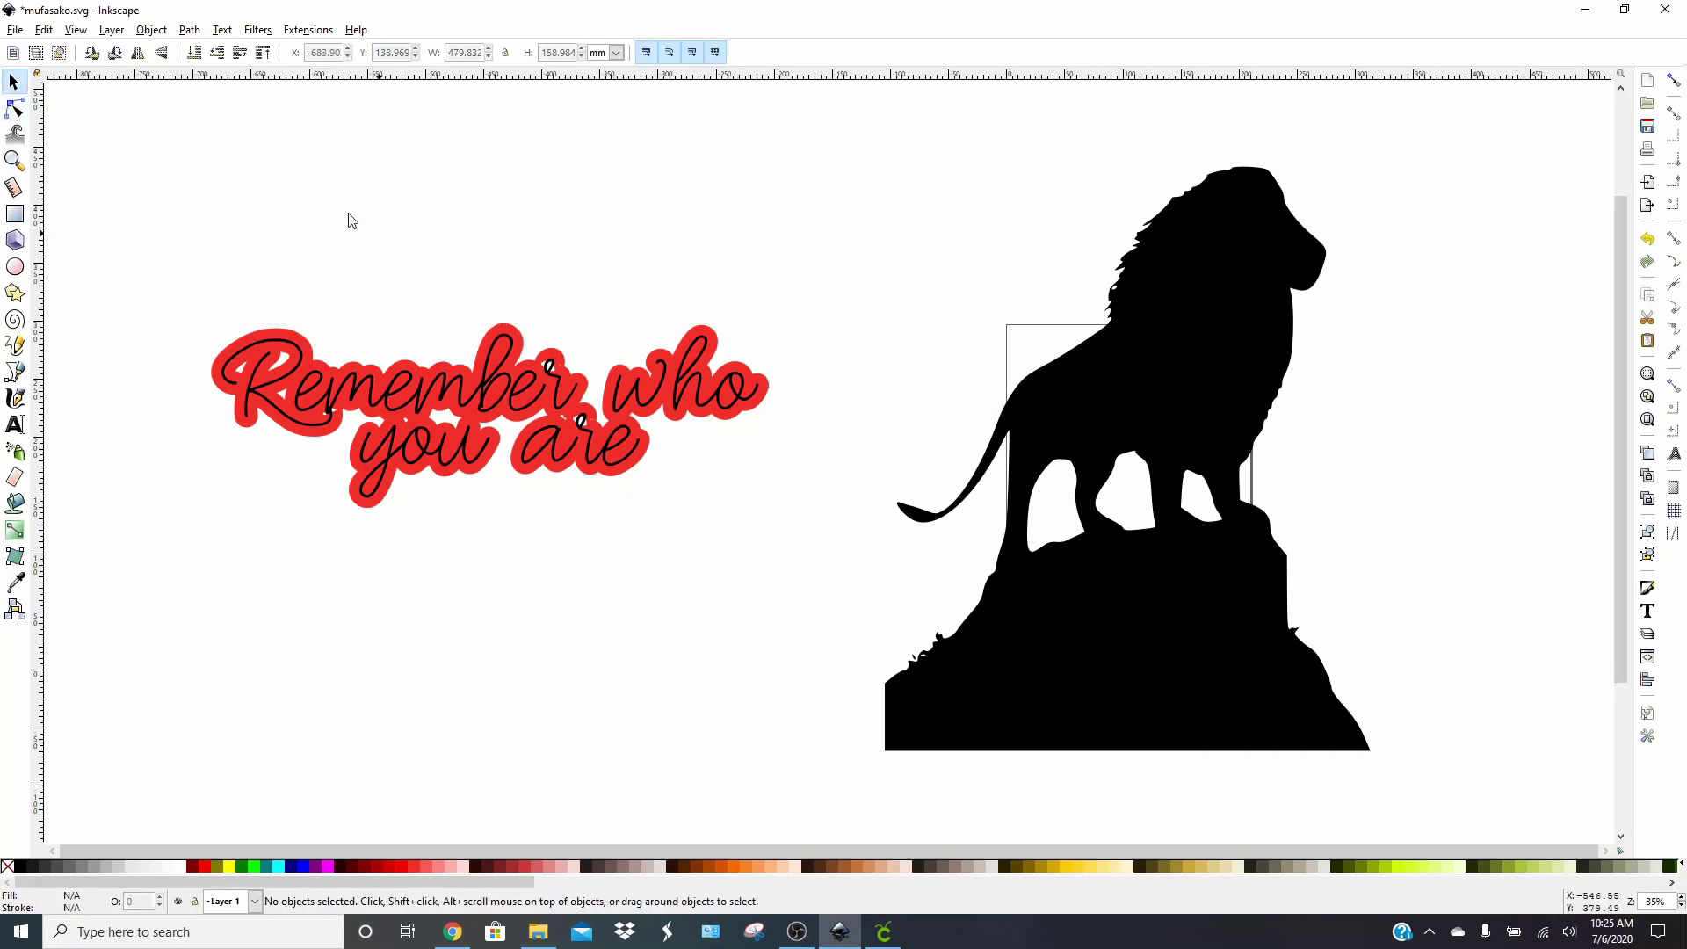
Select the lettering with its red offset and scale both down proportionally to about 251 mm wide
{"action": "left_click", "coordinate": [323, 355]}
{"action": "left_click_drag", "start_coordinate": [135, 234], "coordinate": [860, 646]}
{"action": "left_click_drag", "start_coordinate": [776, 515], "coordinate": [659, 433]}
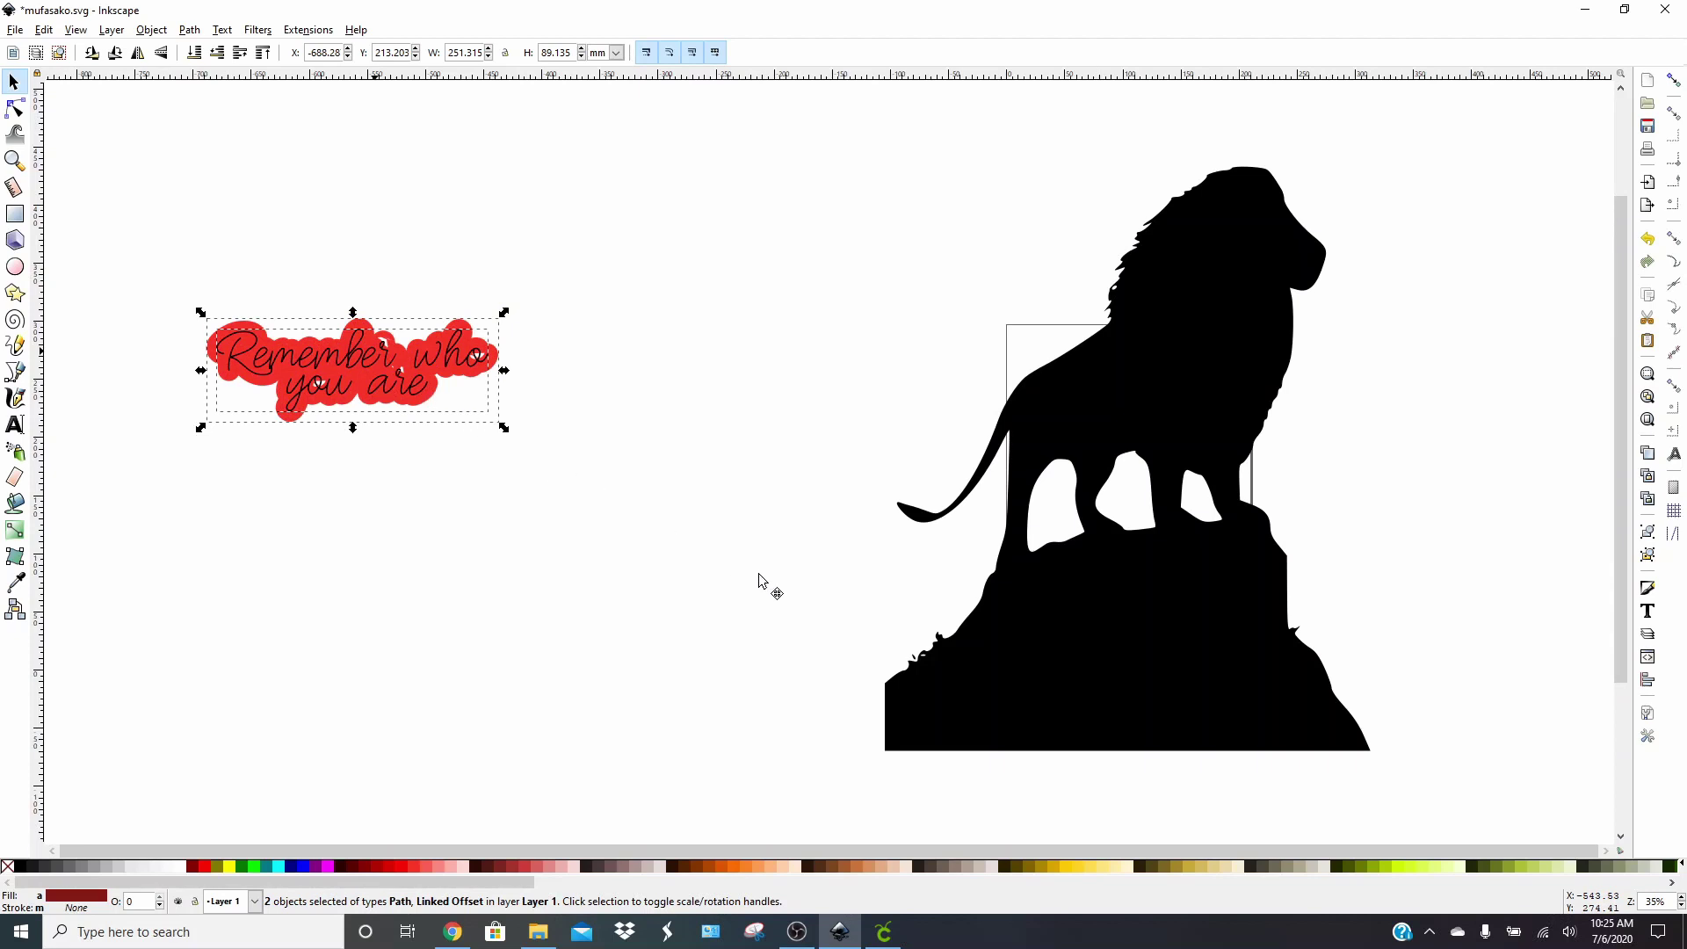
Cut and paste the lettering with its red offset and place them on the rock beneath the lion
{"action": "key", "text": "ctrl+x"}
{"action": "key", "text": "ctrl+v"}
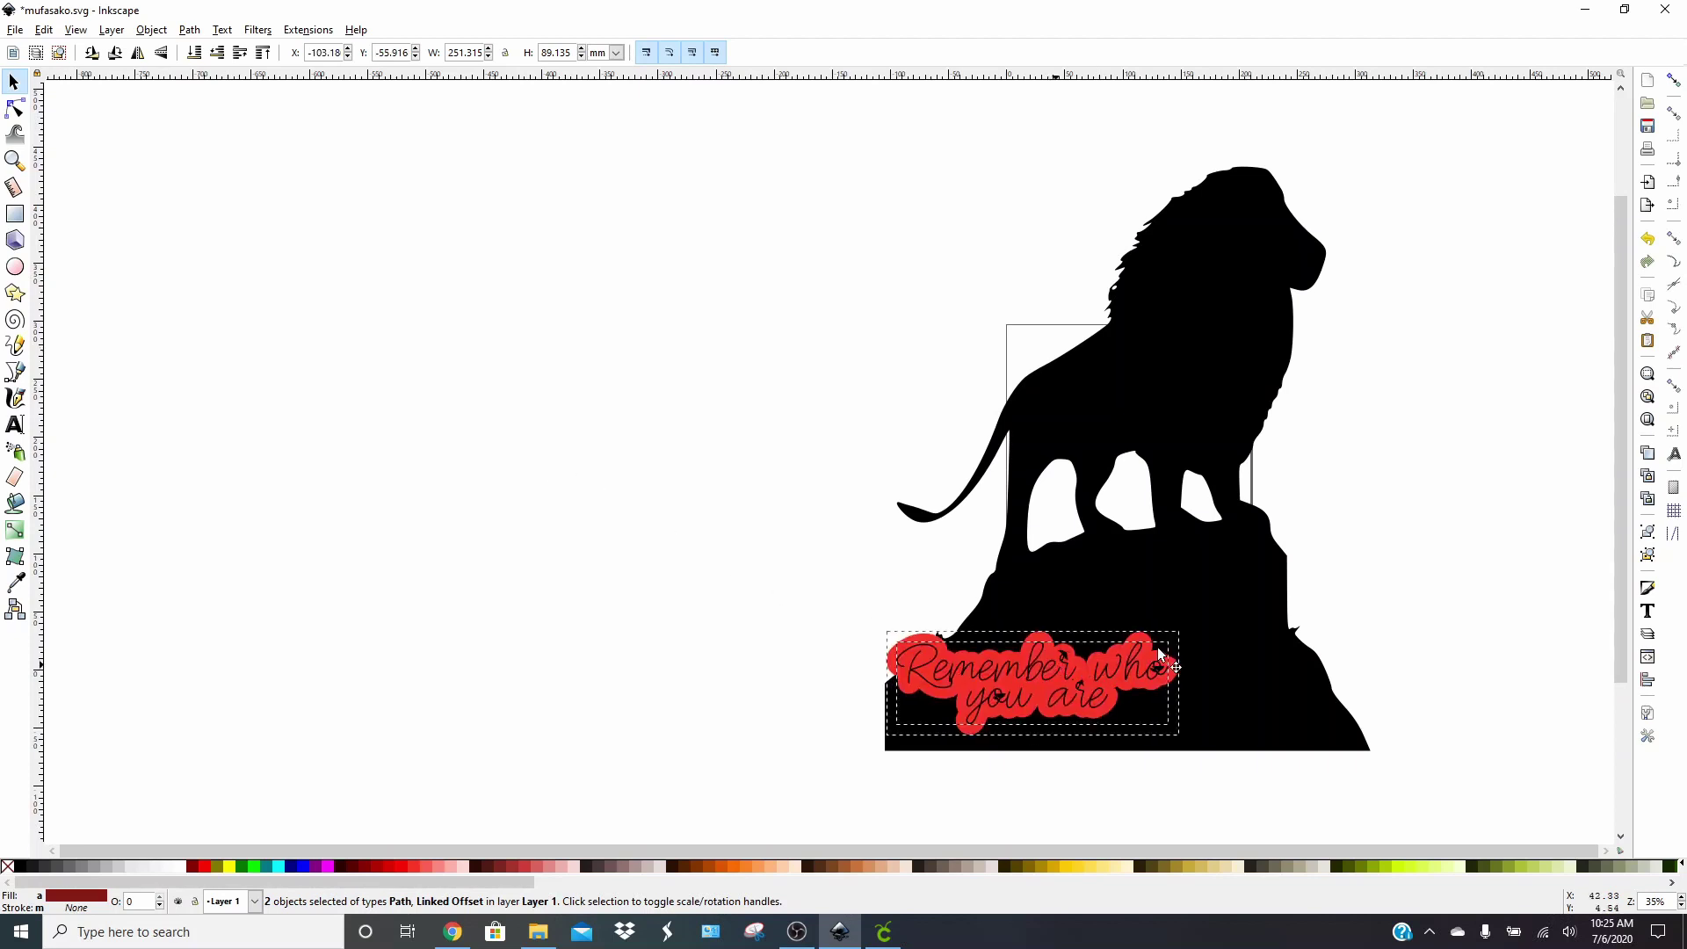
{"action": "key", "text": "shift+Right"}
{"action": "key", "text": "shift+Right"}
{"action": "key", "text": "shift+Right"}
{"action": "key", "text": "shift+Right"}
{"action": "key", "text": "shift+Right"}
{"action": "key", "text": "shift+Right"}
{"action": "key", "text": "shift+Right"}
{"action": "key", "text": "shift+Right"}
{"action": "key", "text": "shift+Right"}
{"action": "key", "text": "shift+Right"}
{"action": "key", "text": "shift+Right"}
{"action": "key", "text": "shift+Right"}
{"action": "key", "text": "shift+Right"}
{"action": "key", "text": "shift+Right"}
{"action": "key", "text": "shift+Right"}
{"action": "key", "text": "shift+Right"}
{"action": "key", "text": "shift+Up"}
{"action": "key", "text": "shift+Up"}
{"action": "key", "text": "shift+Up"}
{"action": "key", "text": "shift+Up"}
{"action": "key", "text": "alt+Up"}
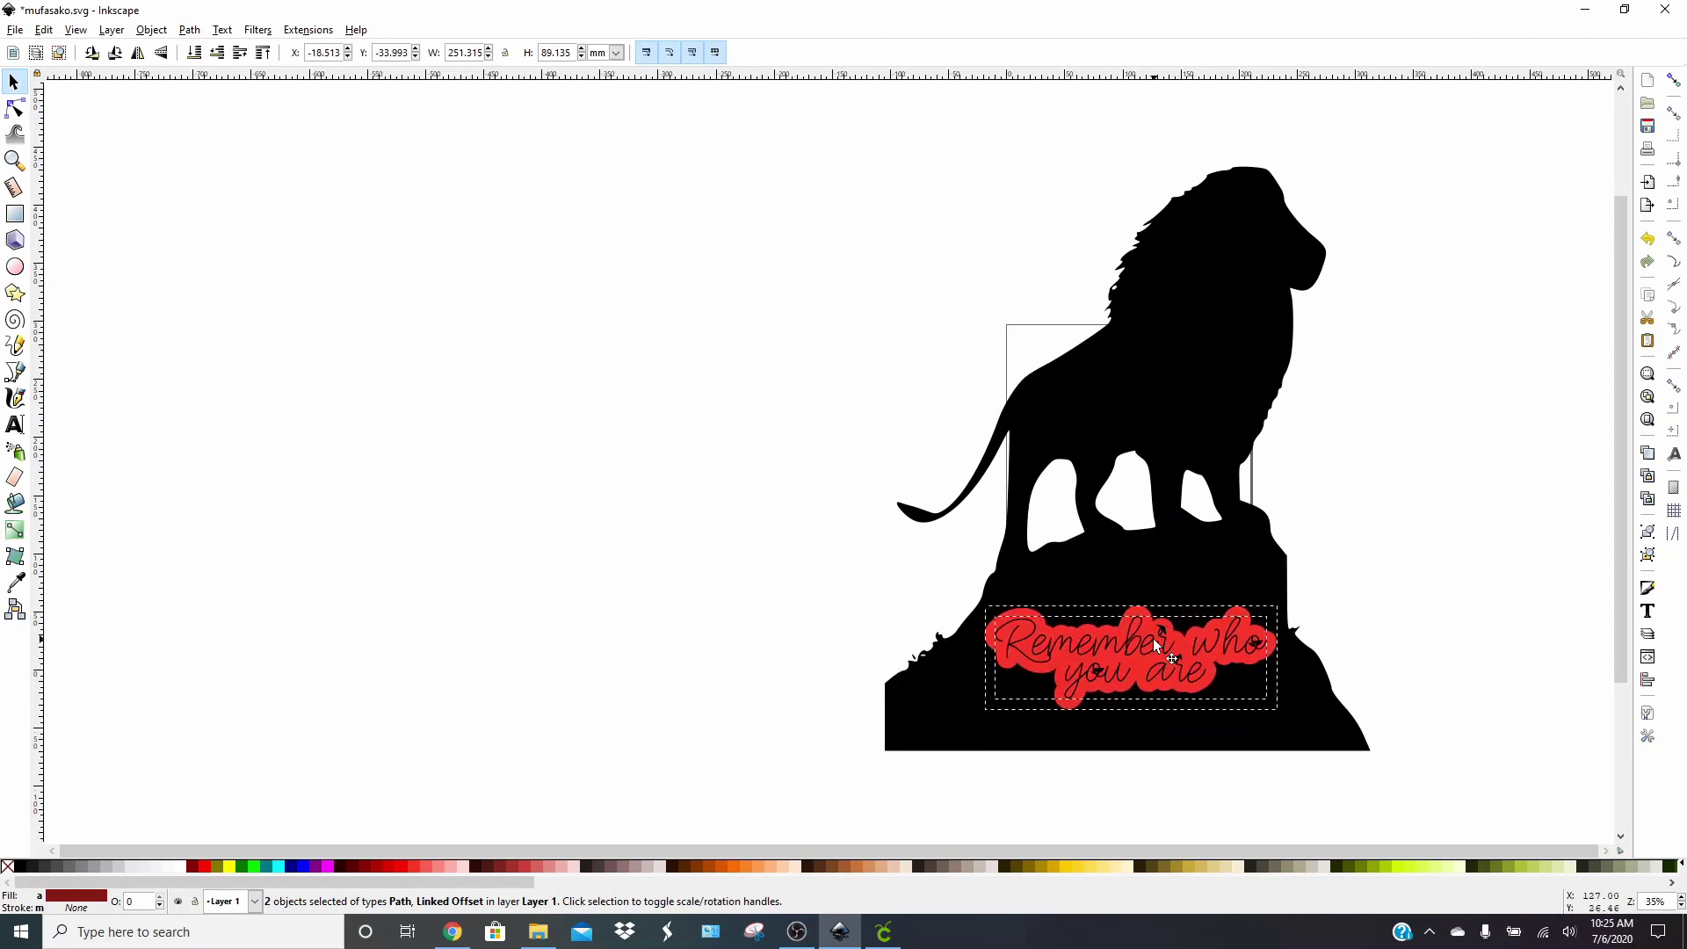
{"action": "left_click_drag", "start_coordinate": [1153, 638], "coordinate": [1151, 640]}
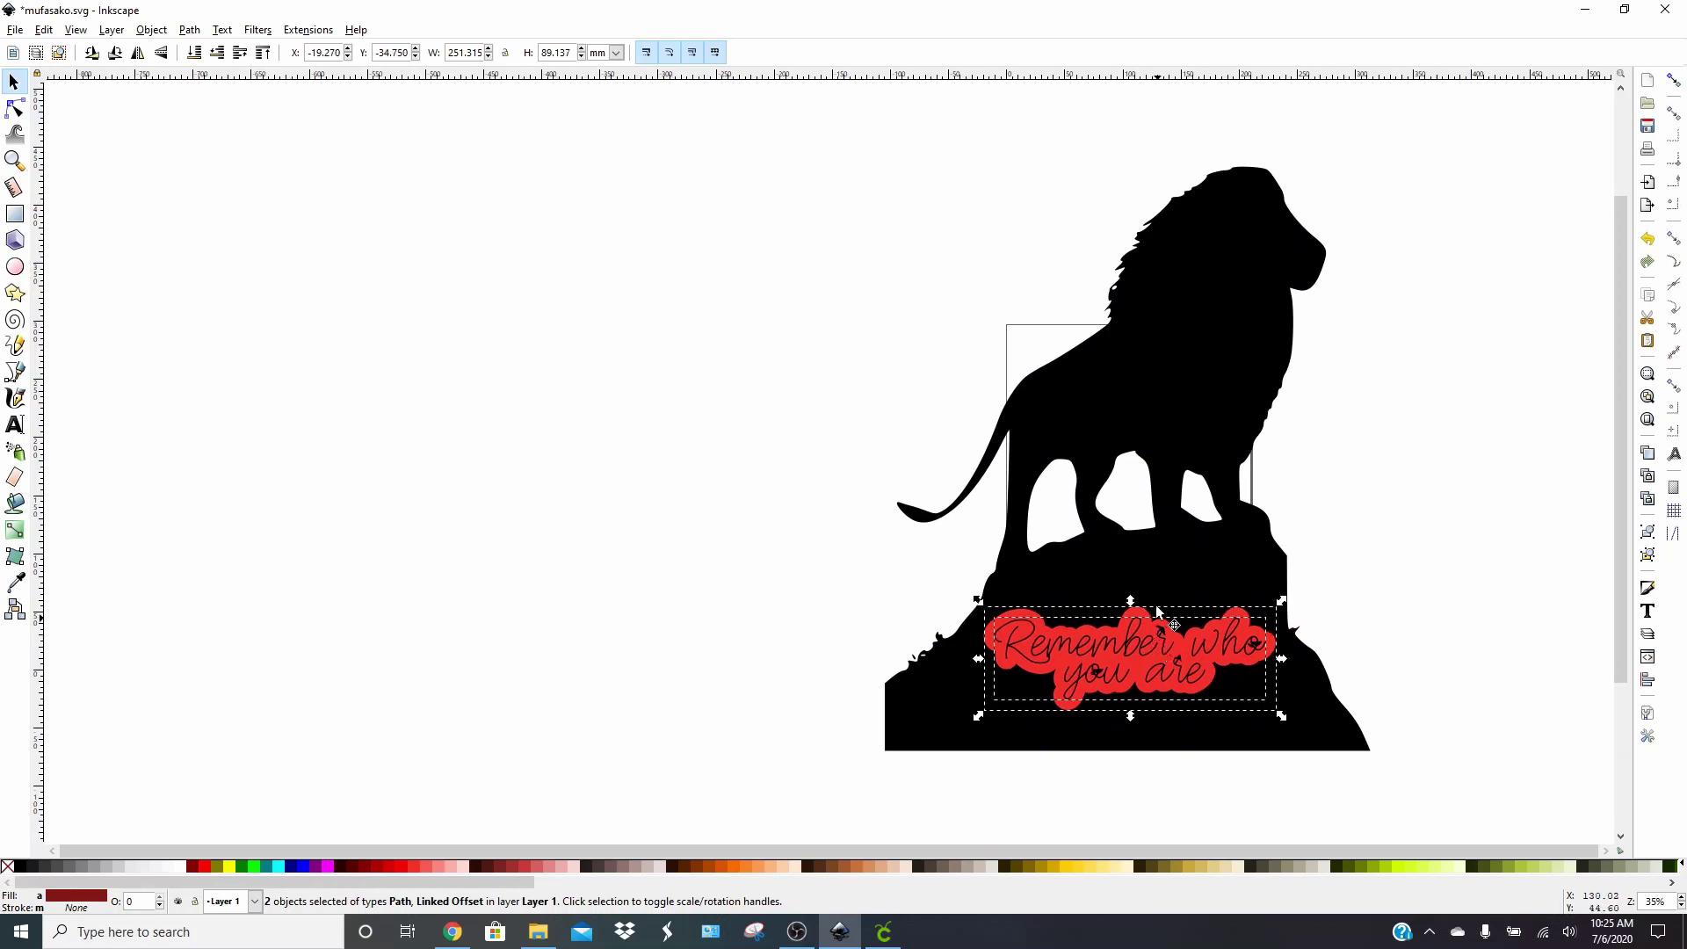
{"action": "left_click", "coordinate": [699, 461]}
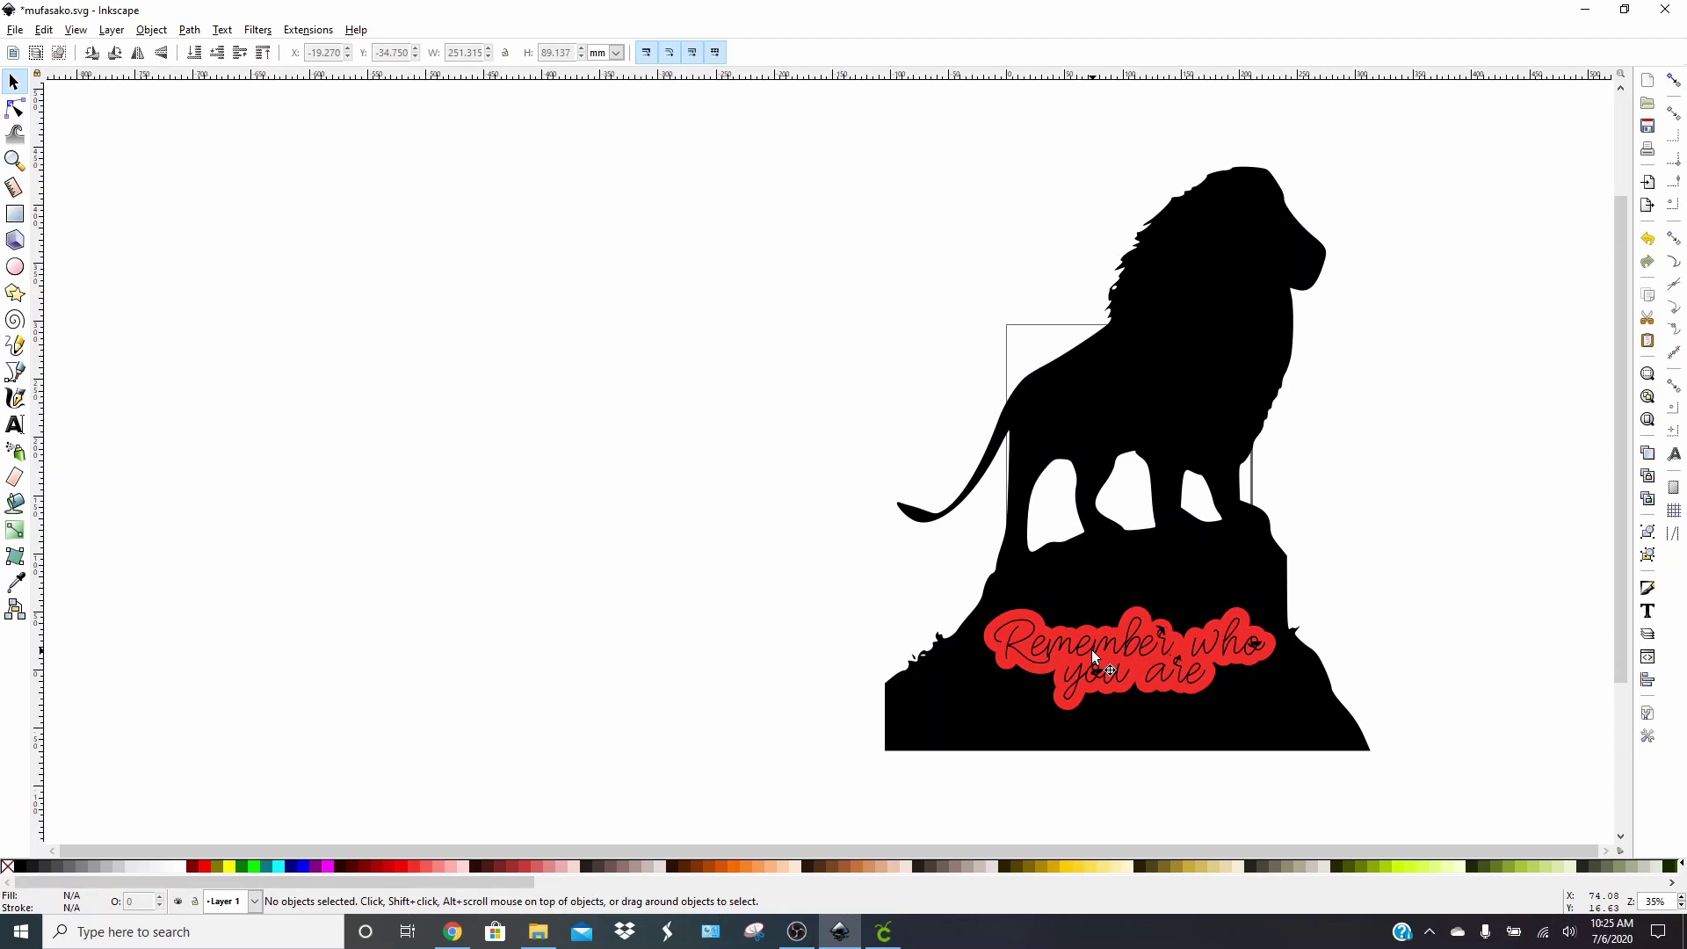
Move the black lettering off the rock to the empty area and convert the red offset to a path
{"action": "left_click_drag", "start_coordinate": [1093, 646], "coordinate": [1035, 651]}
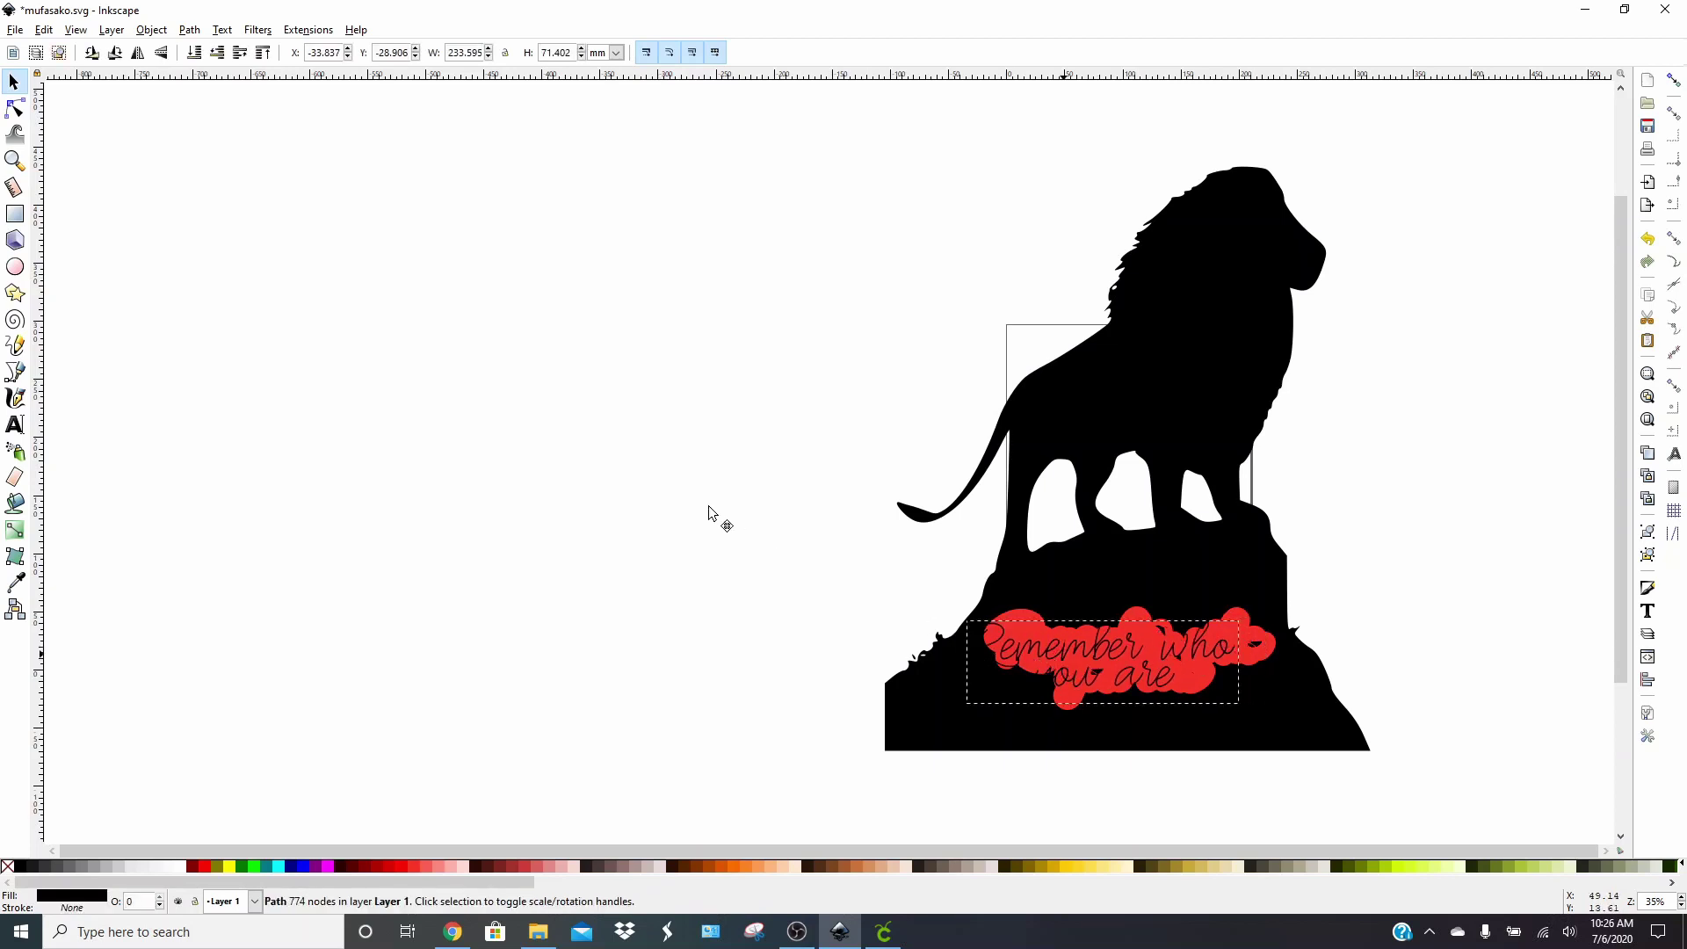
{"action": "left_click_drag", "start_coordinate": [711, 512], "coordinate": [531, 499]}
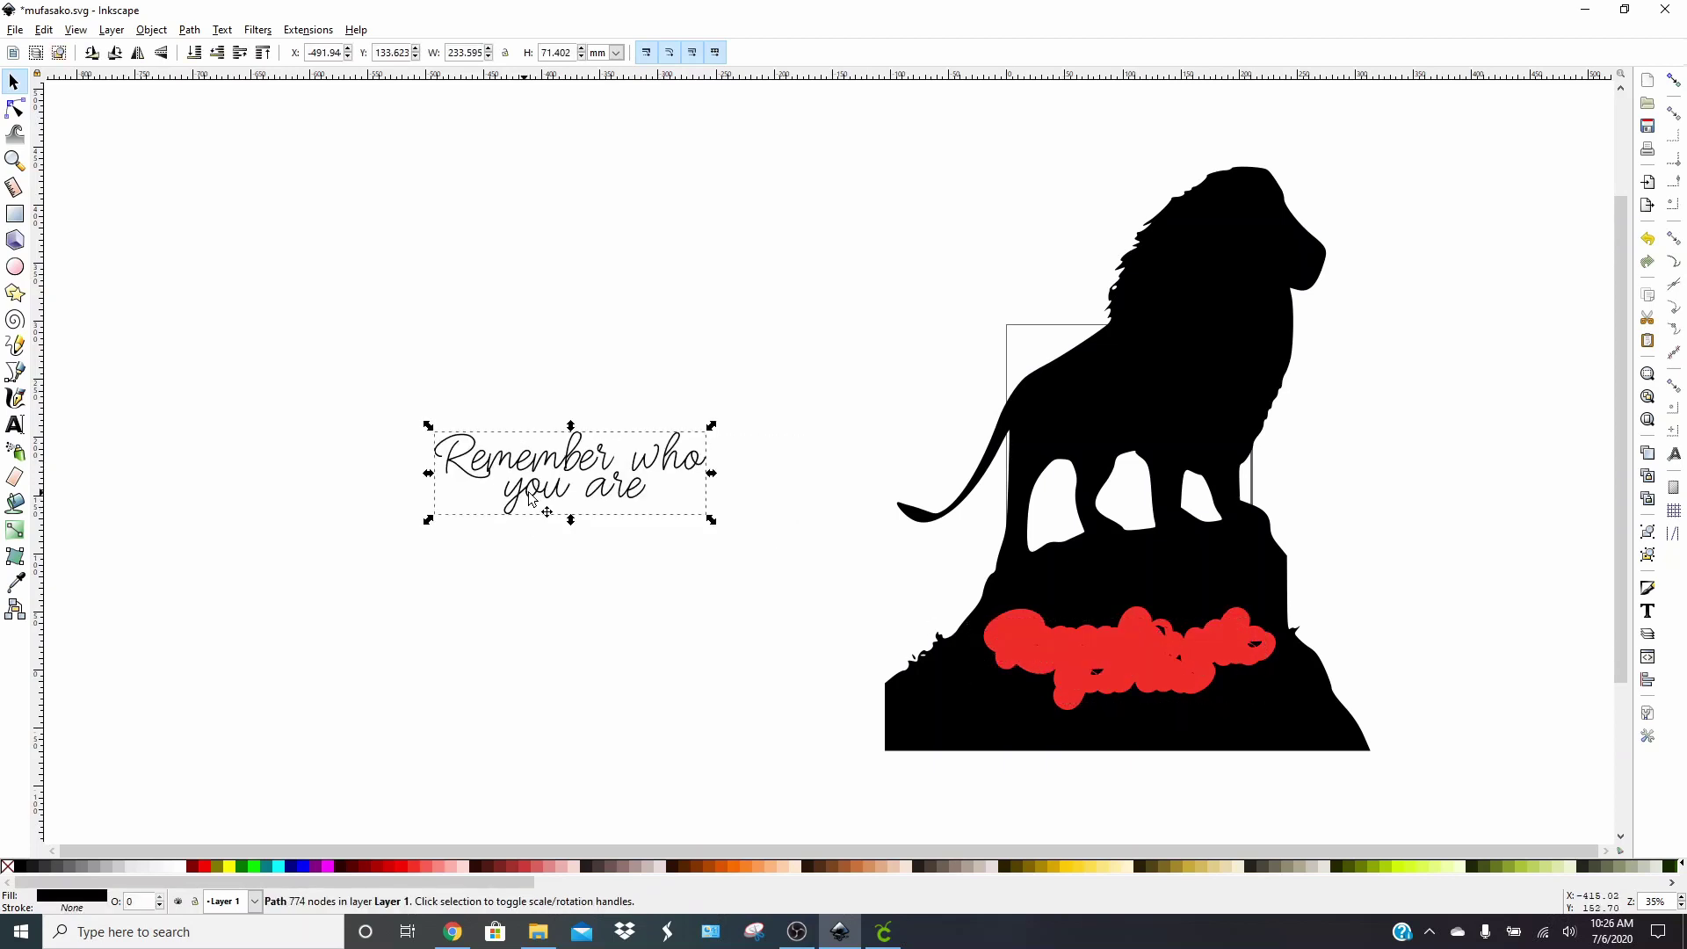
{"action": "left_click", "coordinate": [1125, 647]}
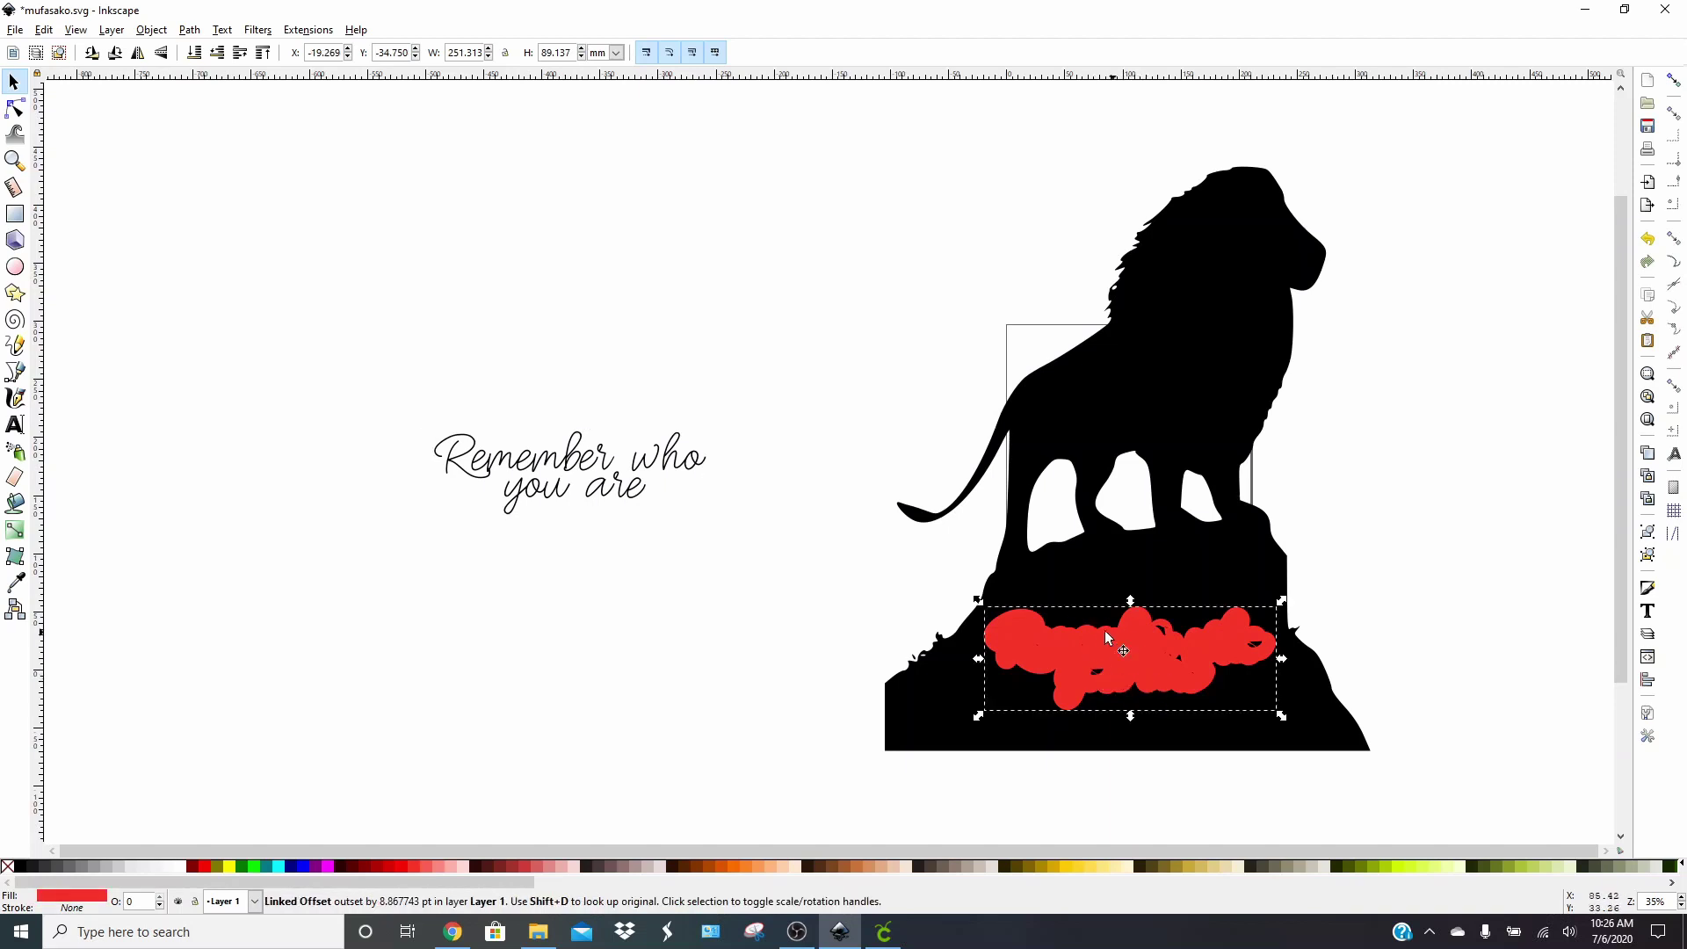
{"action": "left_click", "coordinate": [189, 30]}
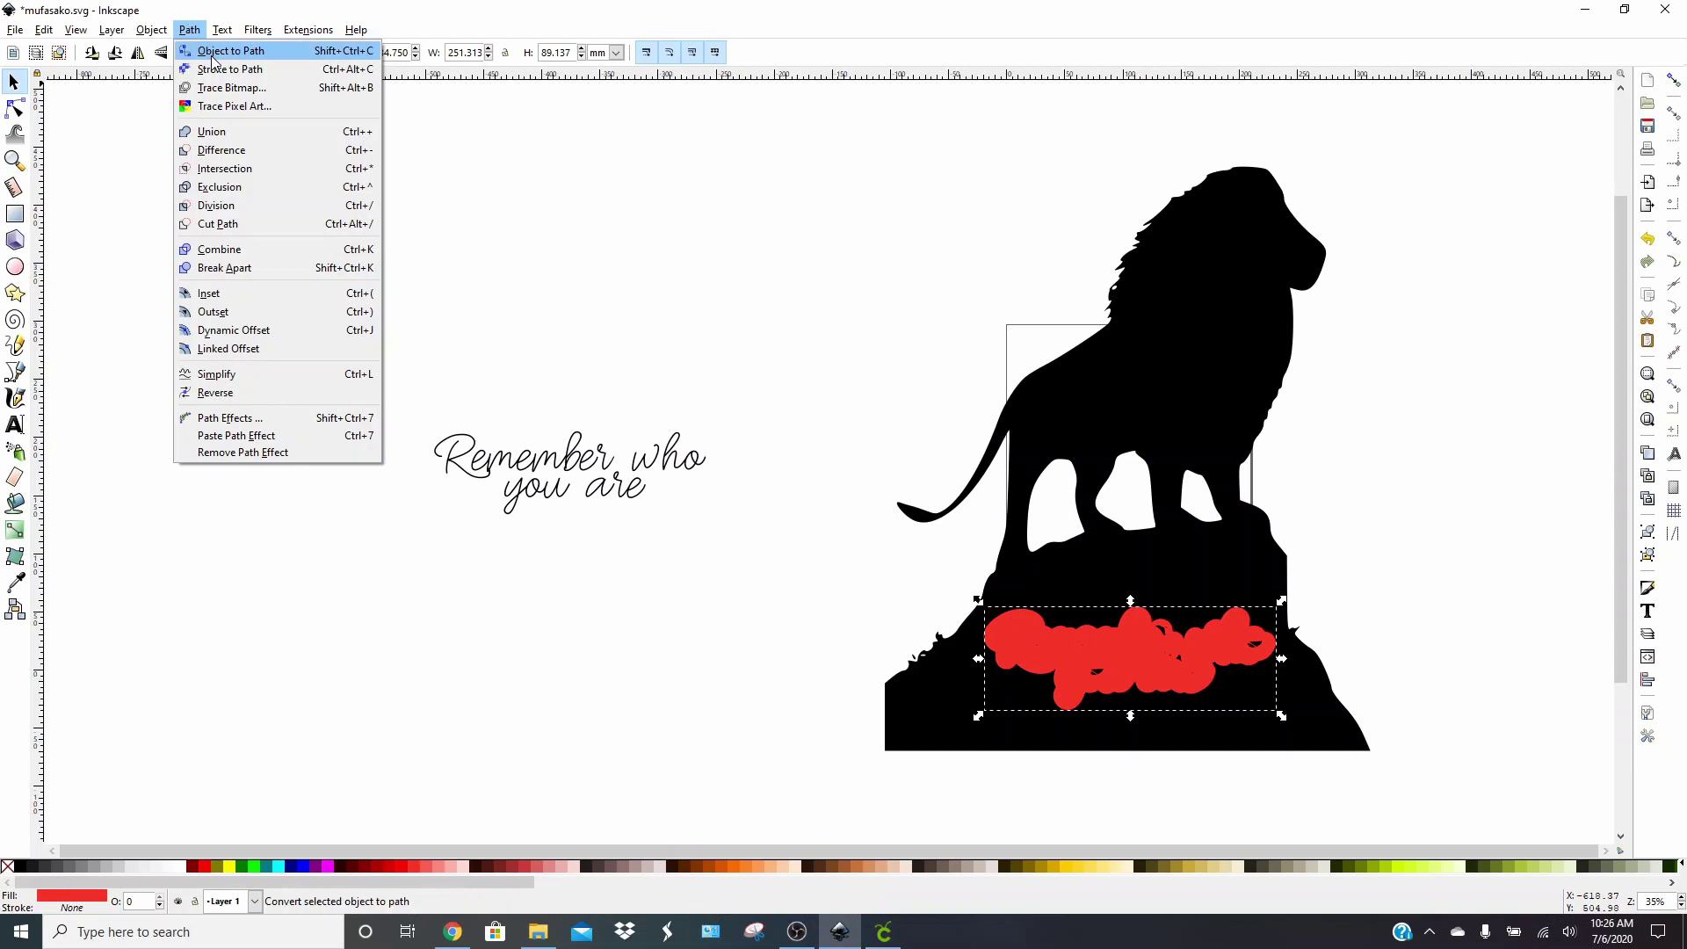
{"action": "left_click", "coordinate": [212, 54]}
Break the red offset path apart and union its pieces into one solid shape without holes
{"action": "left_click", "coordinate": [190, 32]}
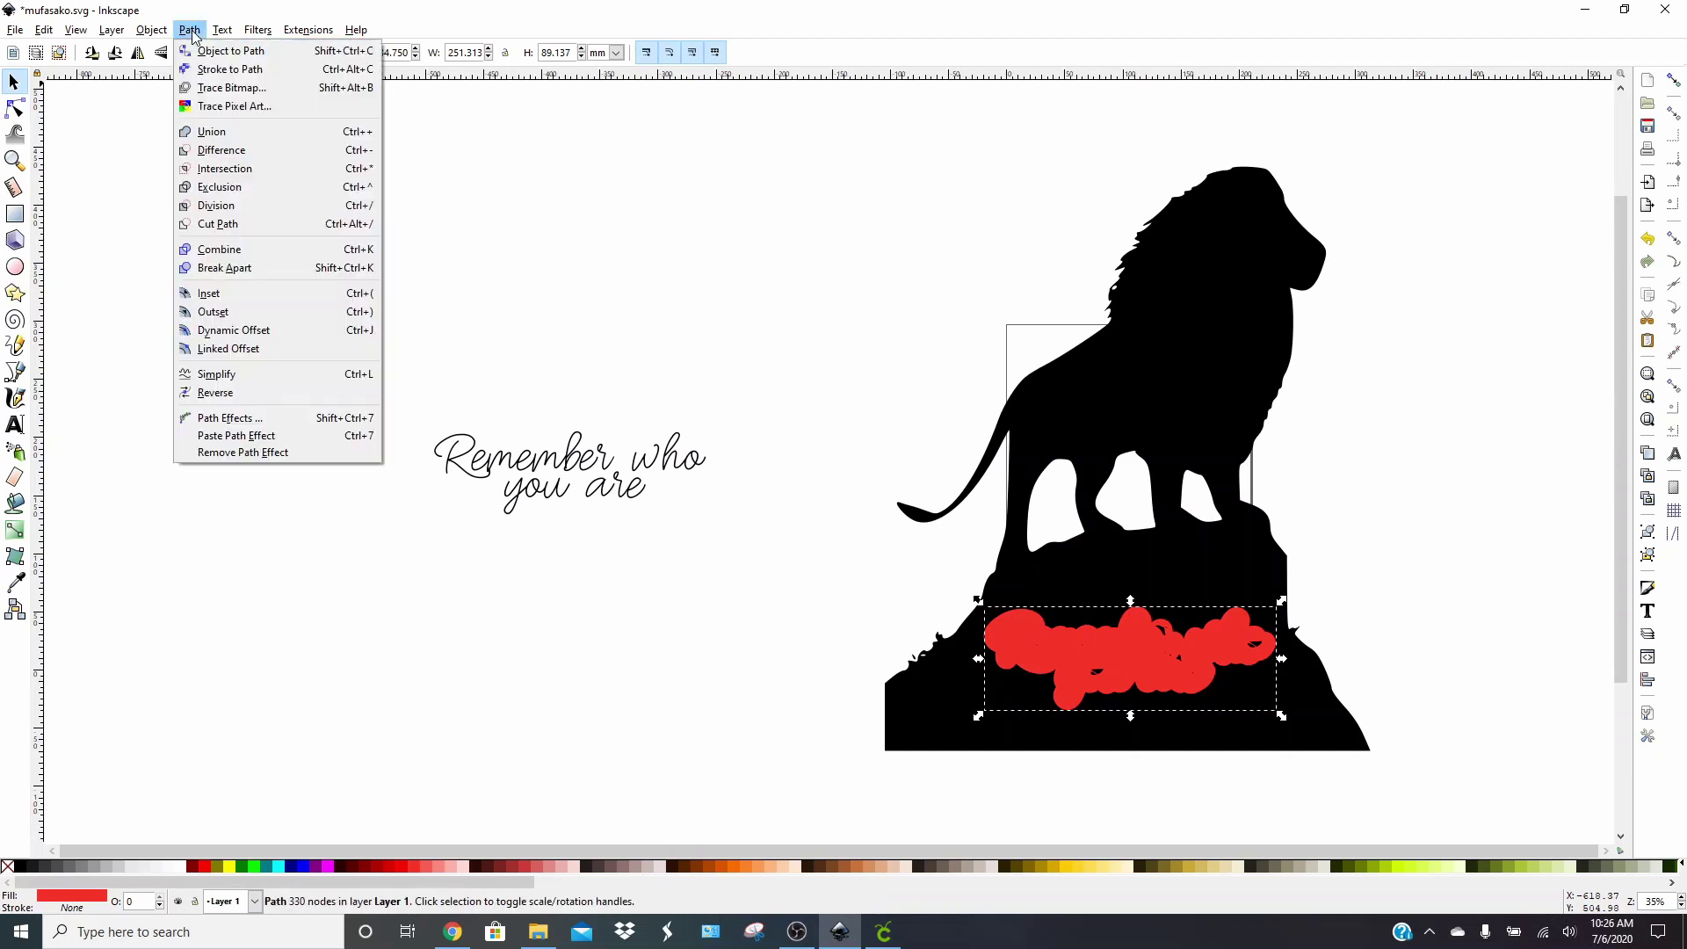
{"action": "left_click", "coordinate": [259, 269]}
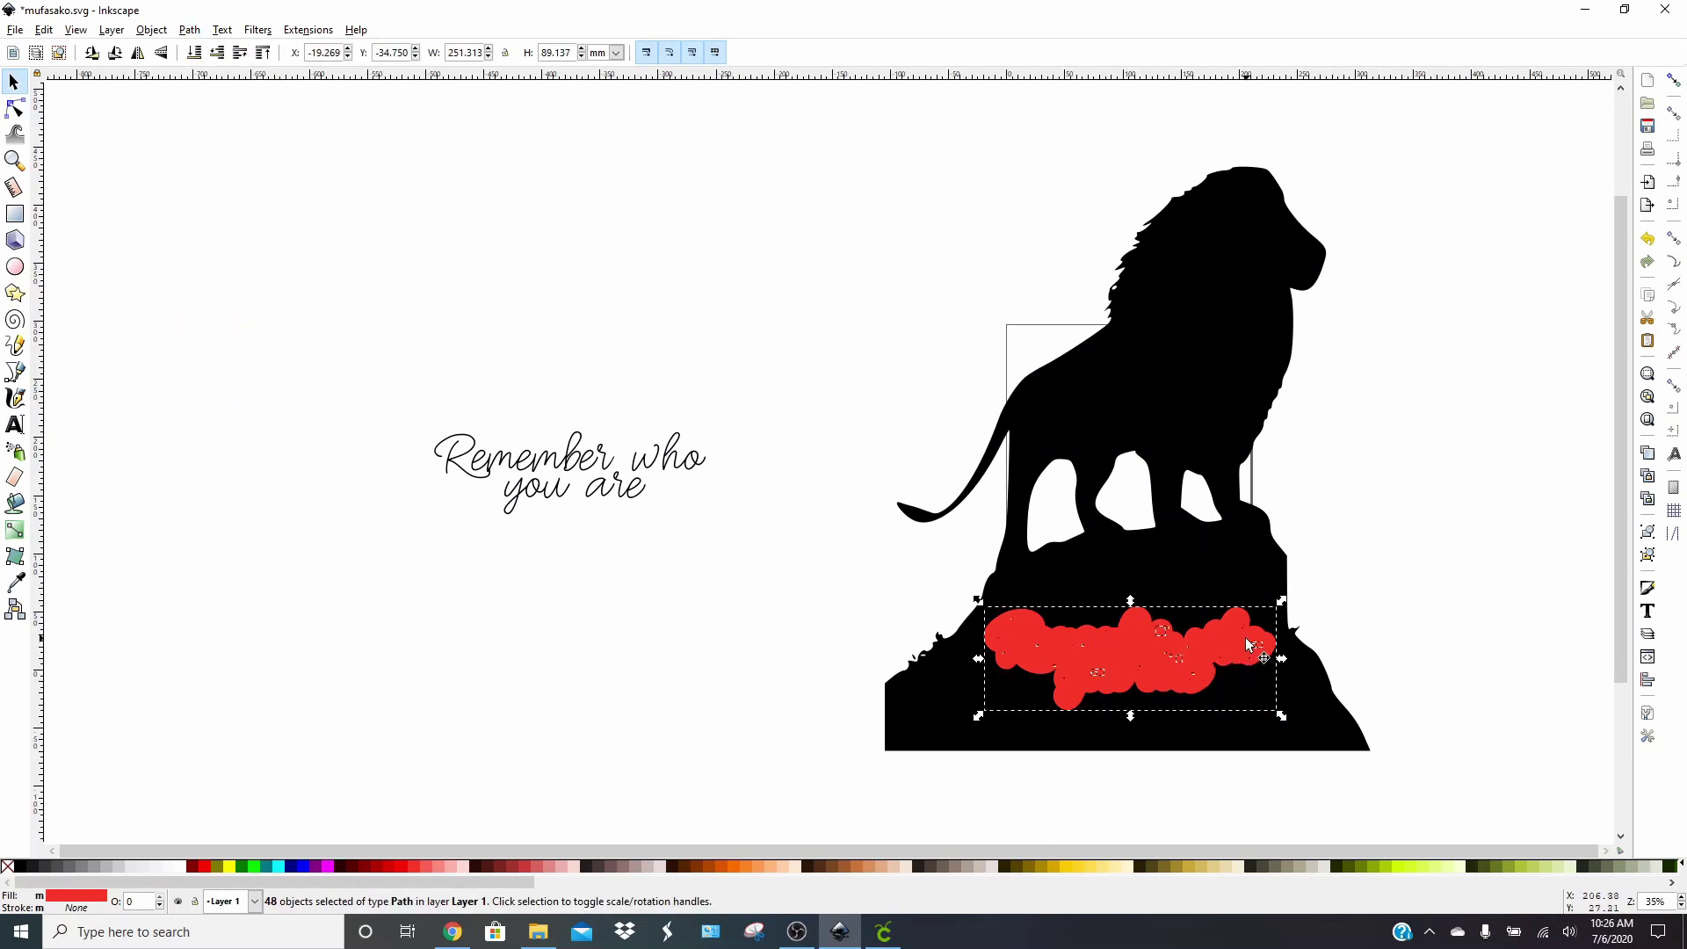
{"action": "left_click", "coordinate": [190, 30]}
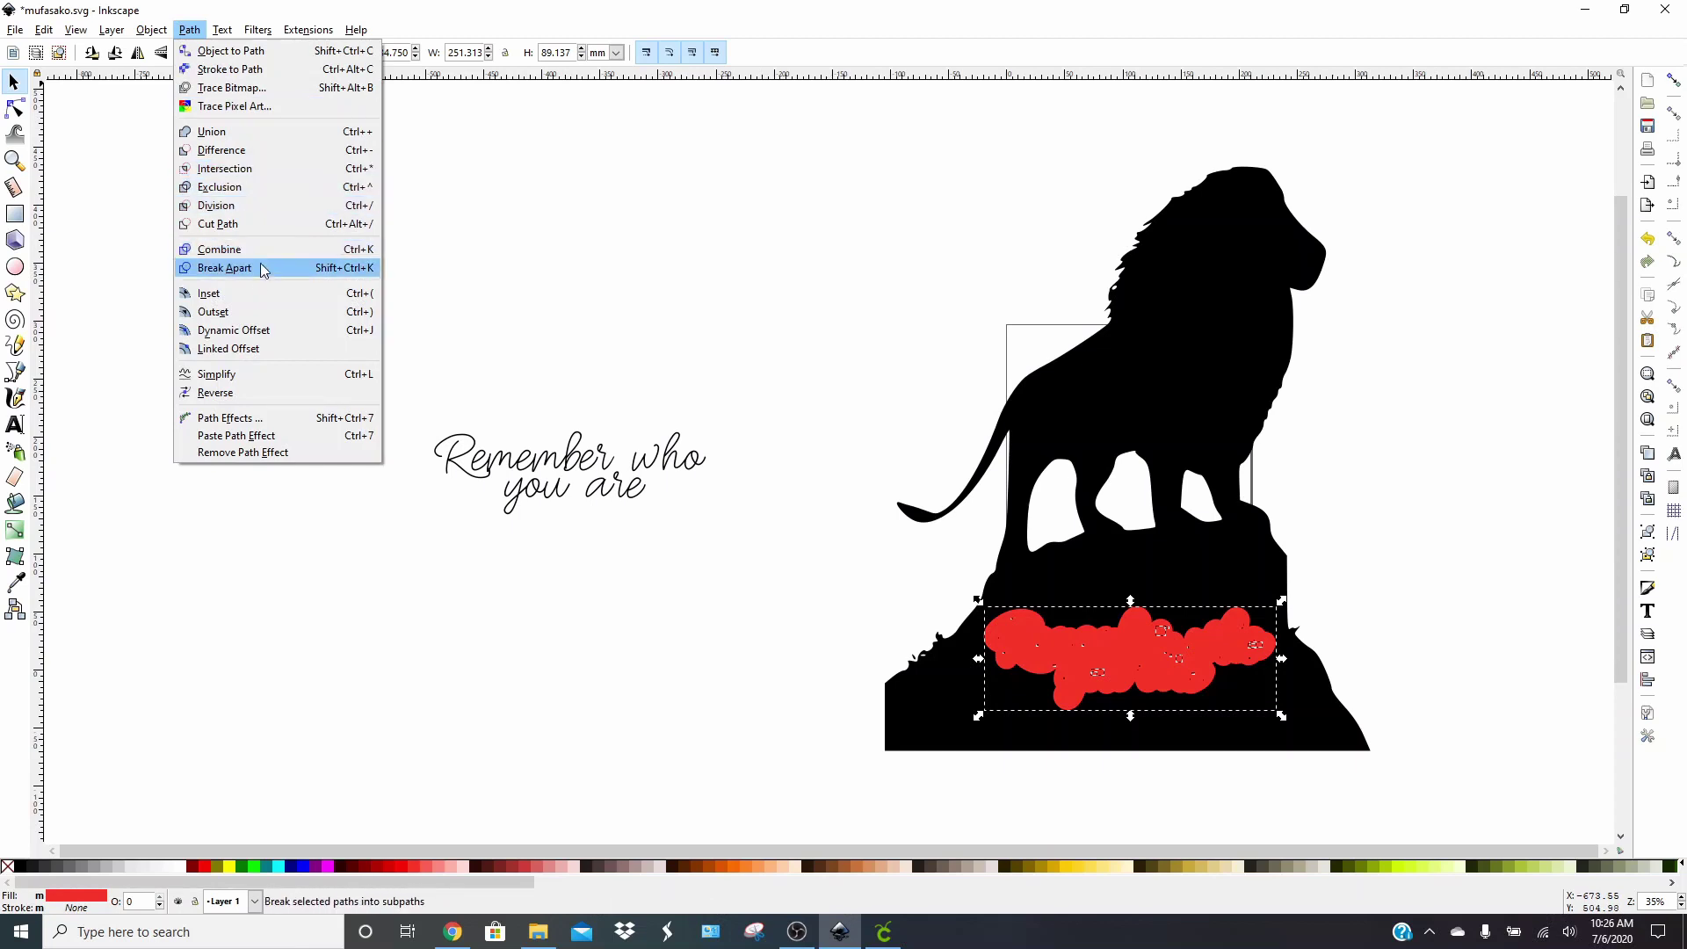
{"action": "left_click", "coordinate": [219, 133]}
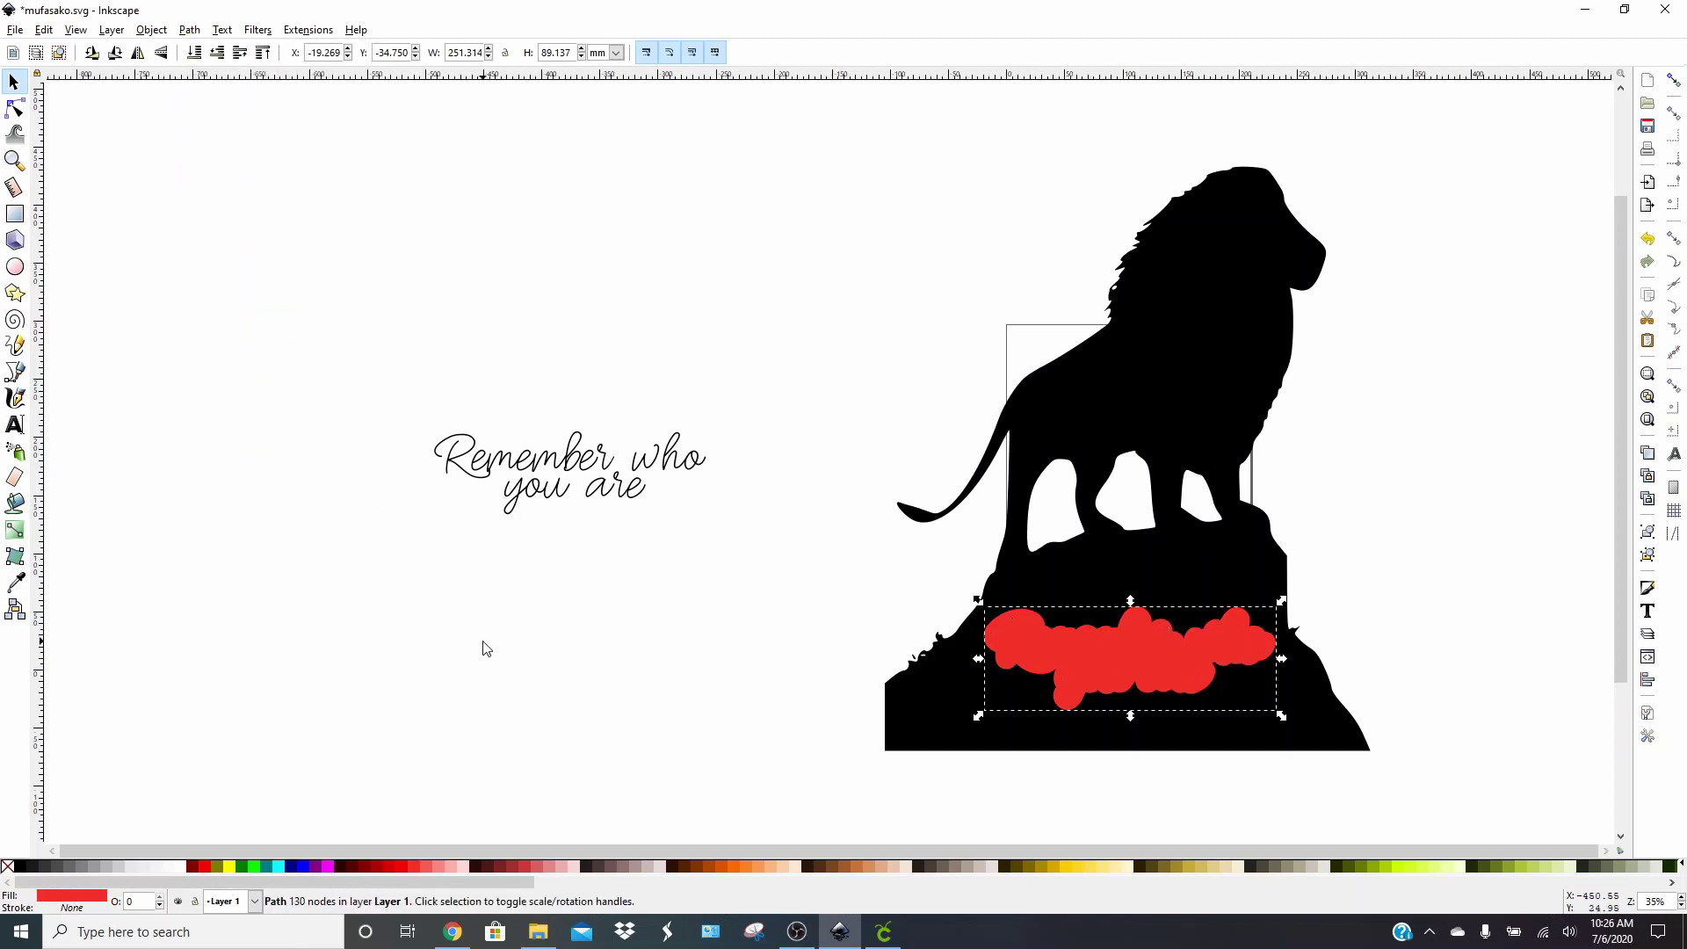
{"action": "left_click", "coordinate": [514, 657]}
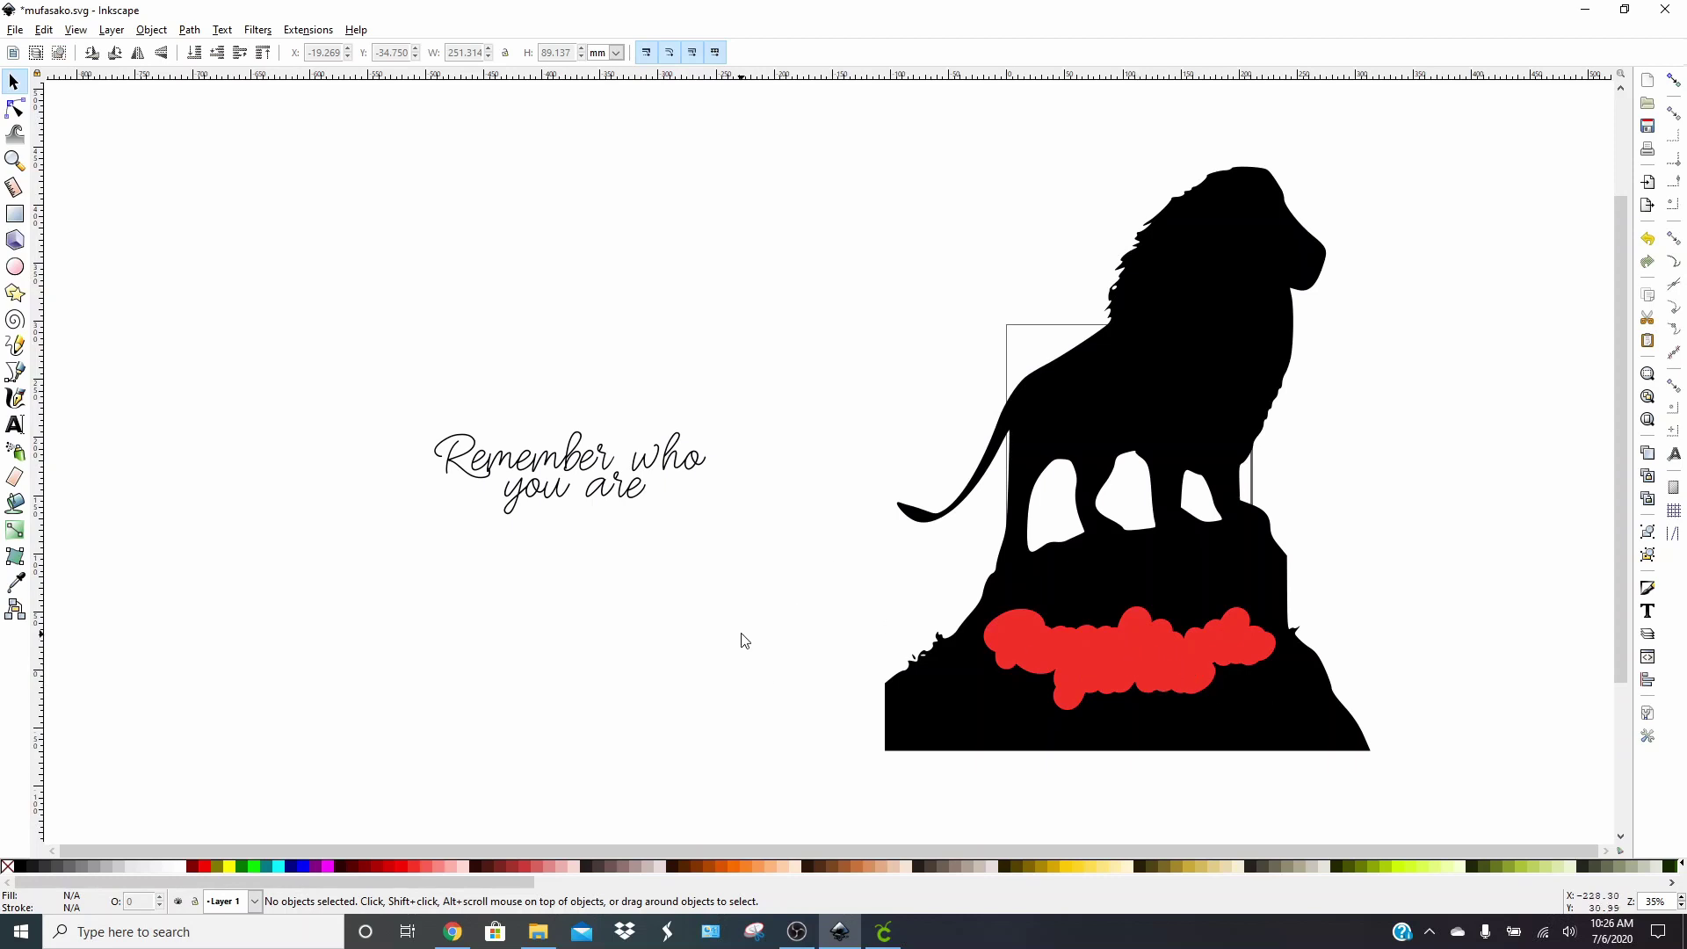
Cut the red shape out of the lion and rock silhouette with a Difference operation
{"action": "left_click_drag", "start_coordinate": [763, 114], "coordinate": [1447, 806]}
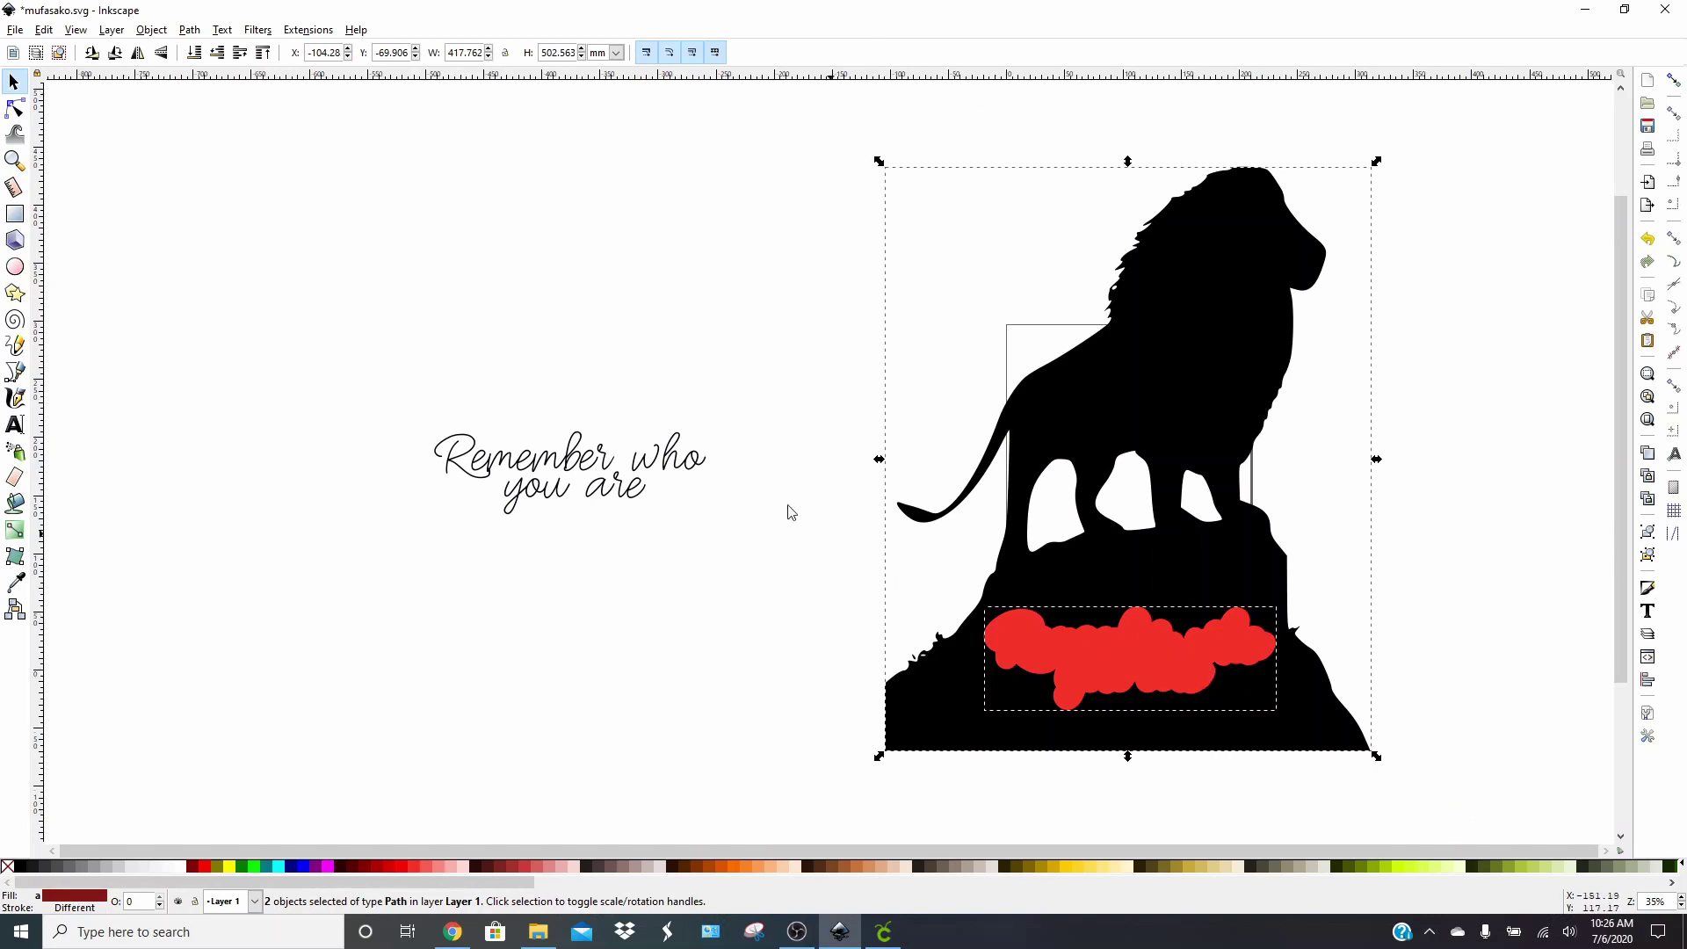
{"action": "left_click", "coordinate": [190, 30]}
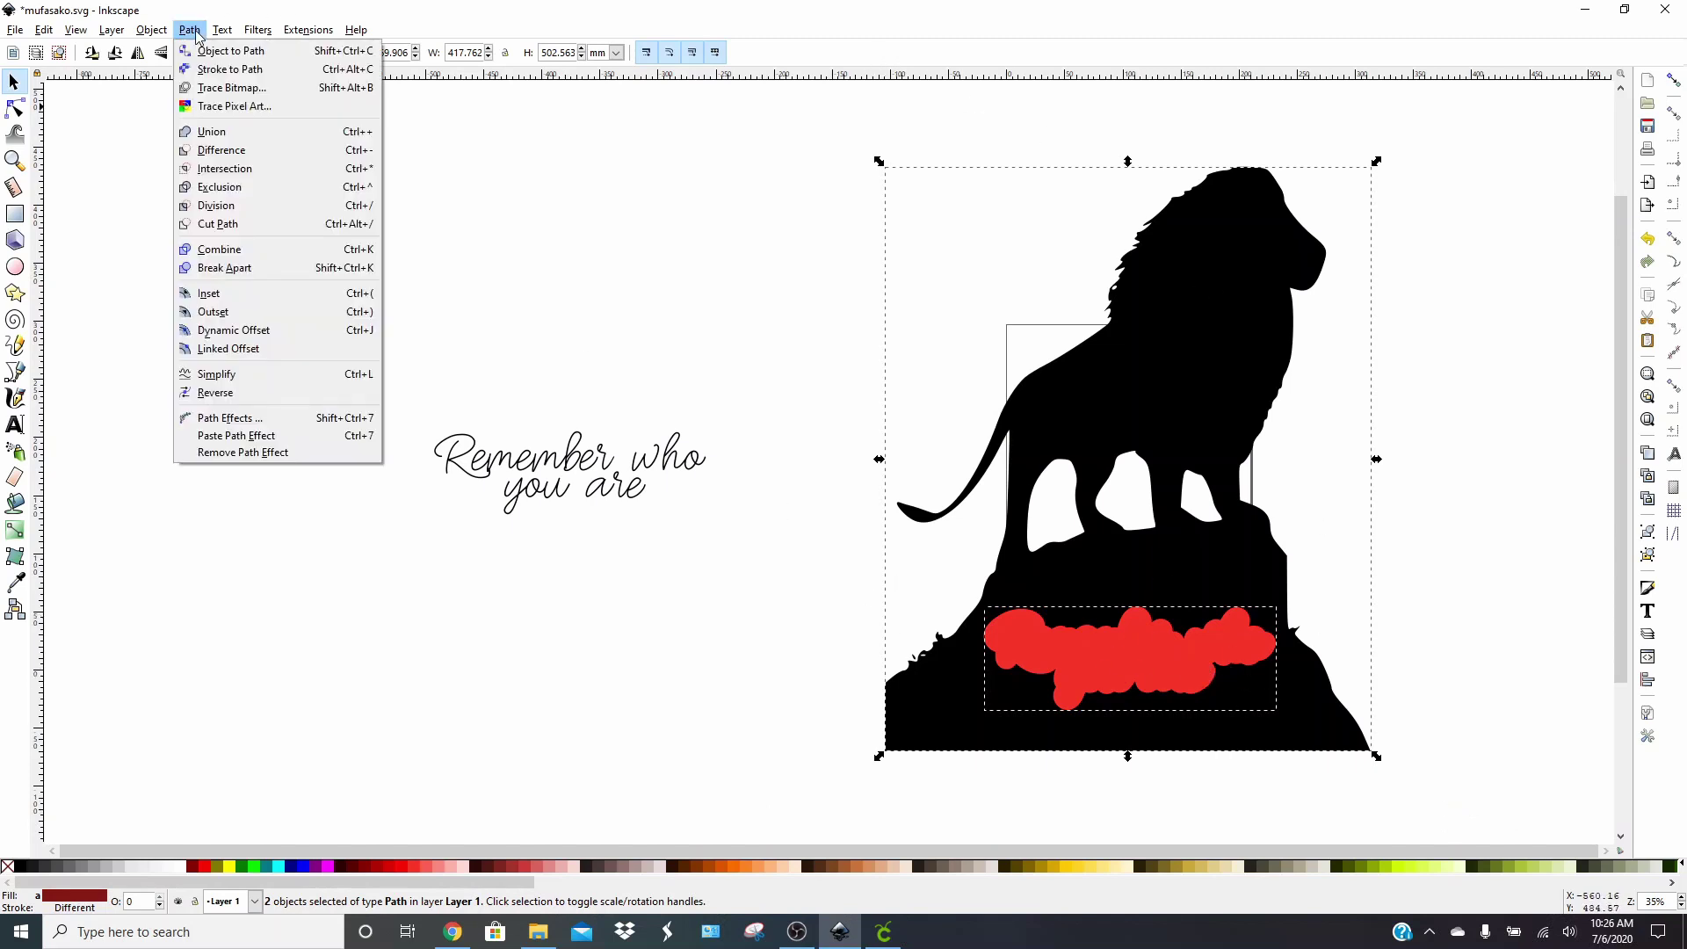
{"action": "left_click", "coordinate": [230, 153]}
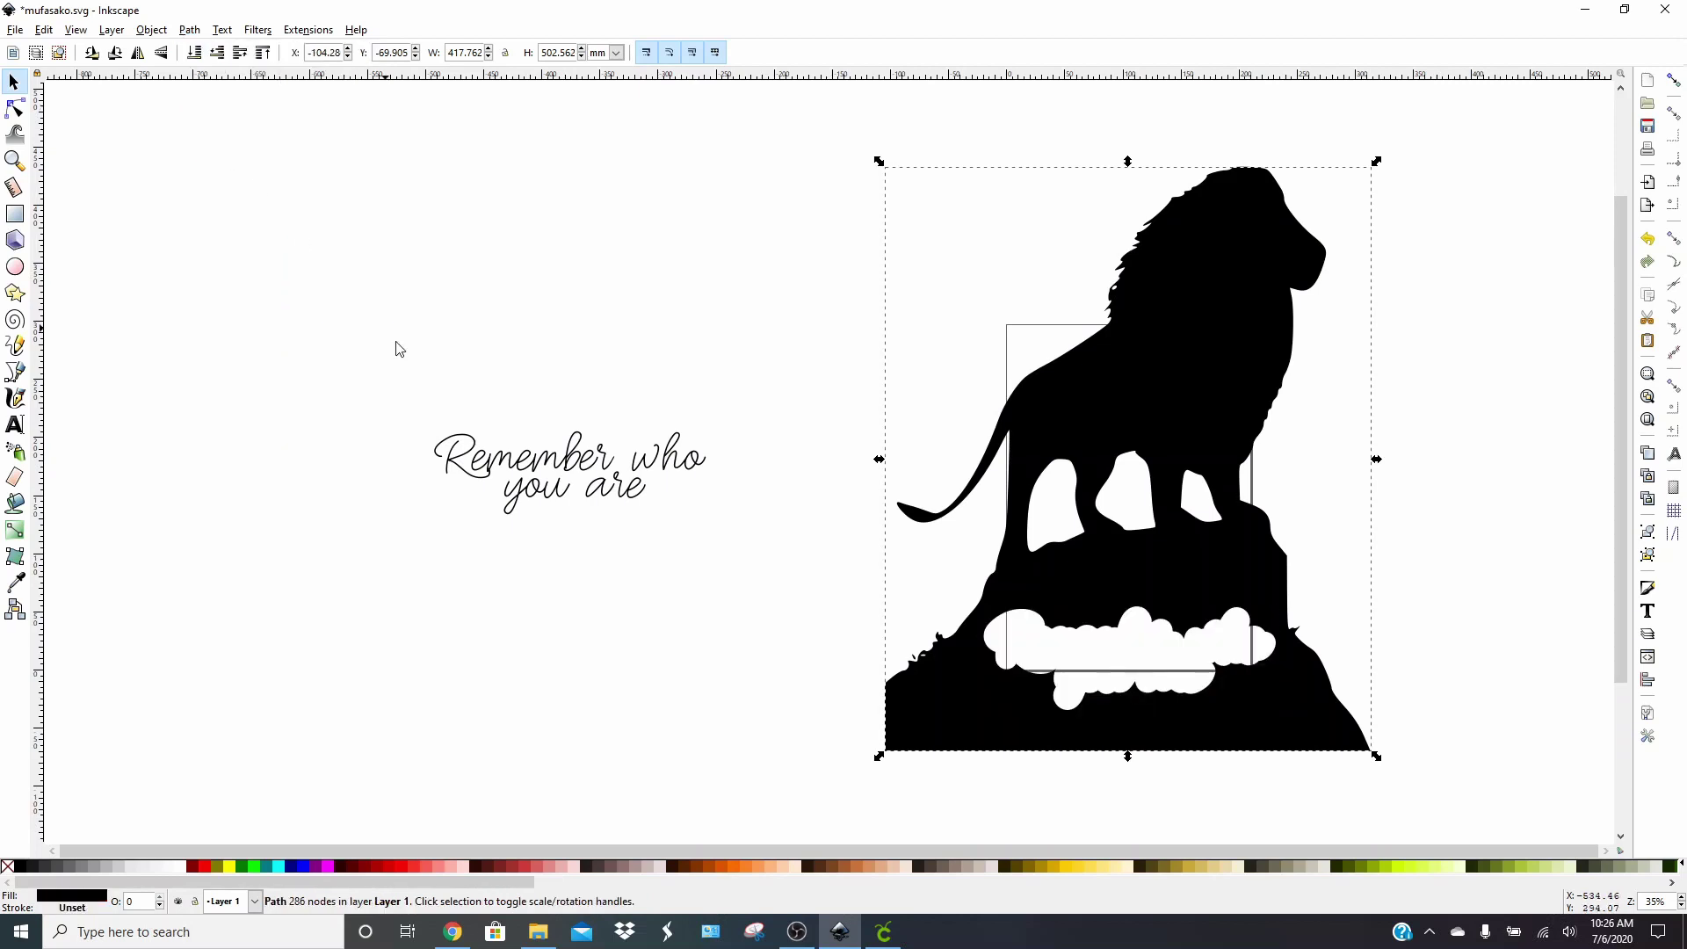
Shift the lion silhouette toward the lettering and place "Remember who you are" inside the cutout in the rock
{"action": "left_click_drag", "start_coordinate": [1260, 572], "coordinate": [1138, 552]}
{"action": "left_click_drag", "start_coordinate": [620, 477], "coordinate": [1049, 638]}
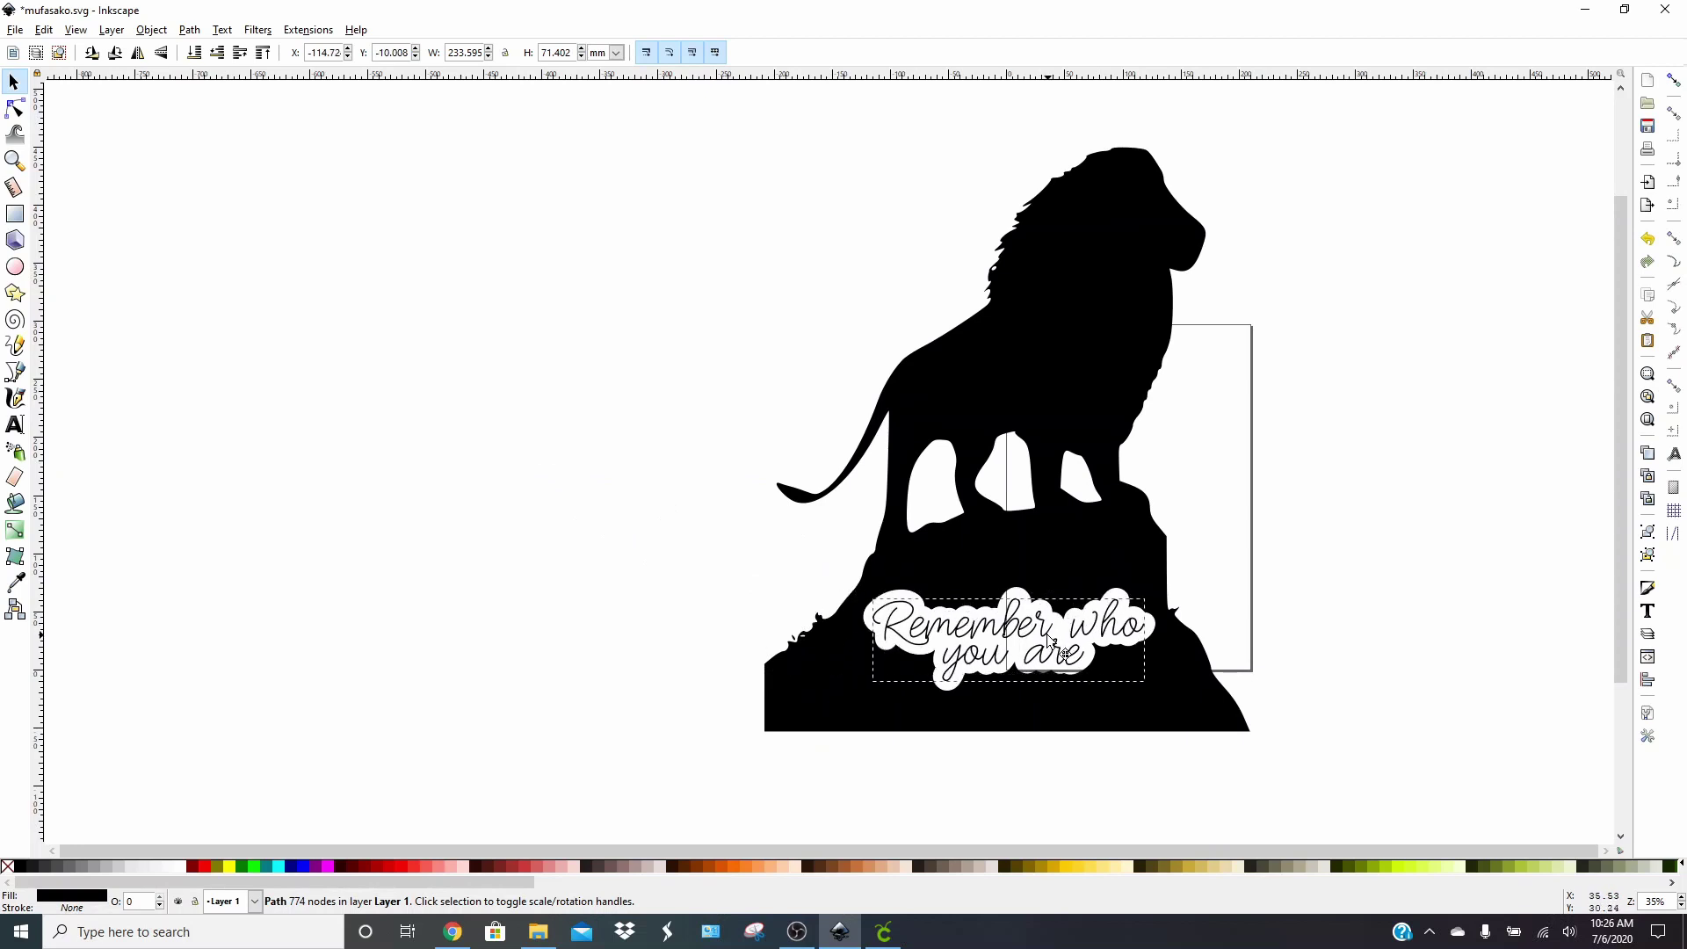
{"action": "left_click", "coordinate": [718, 486]}
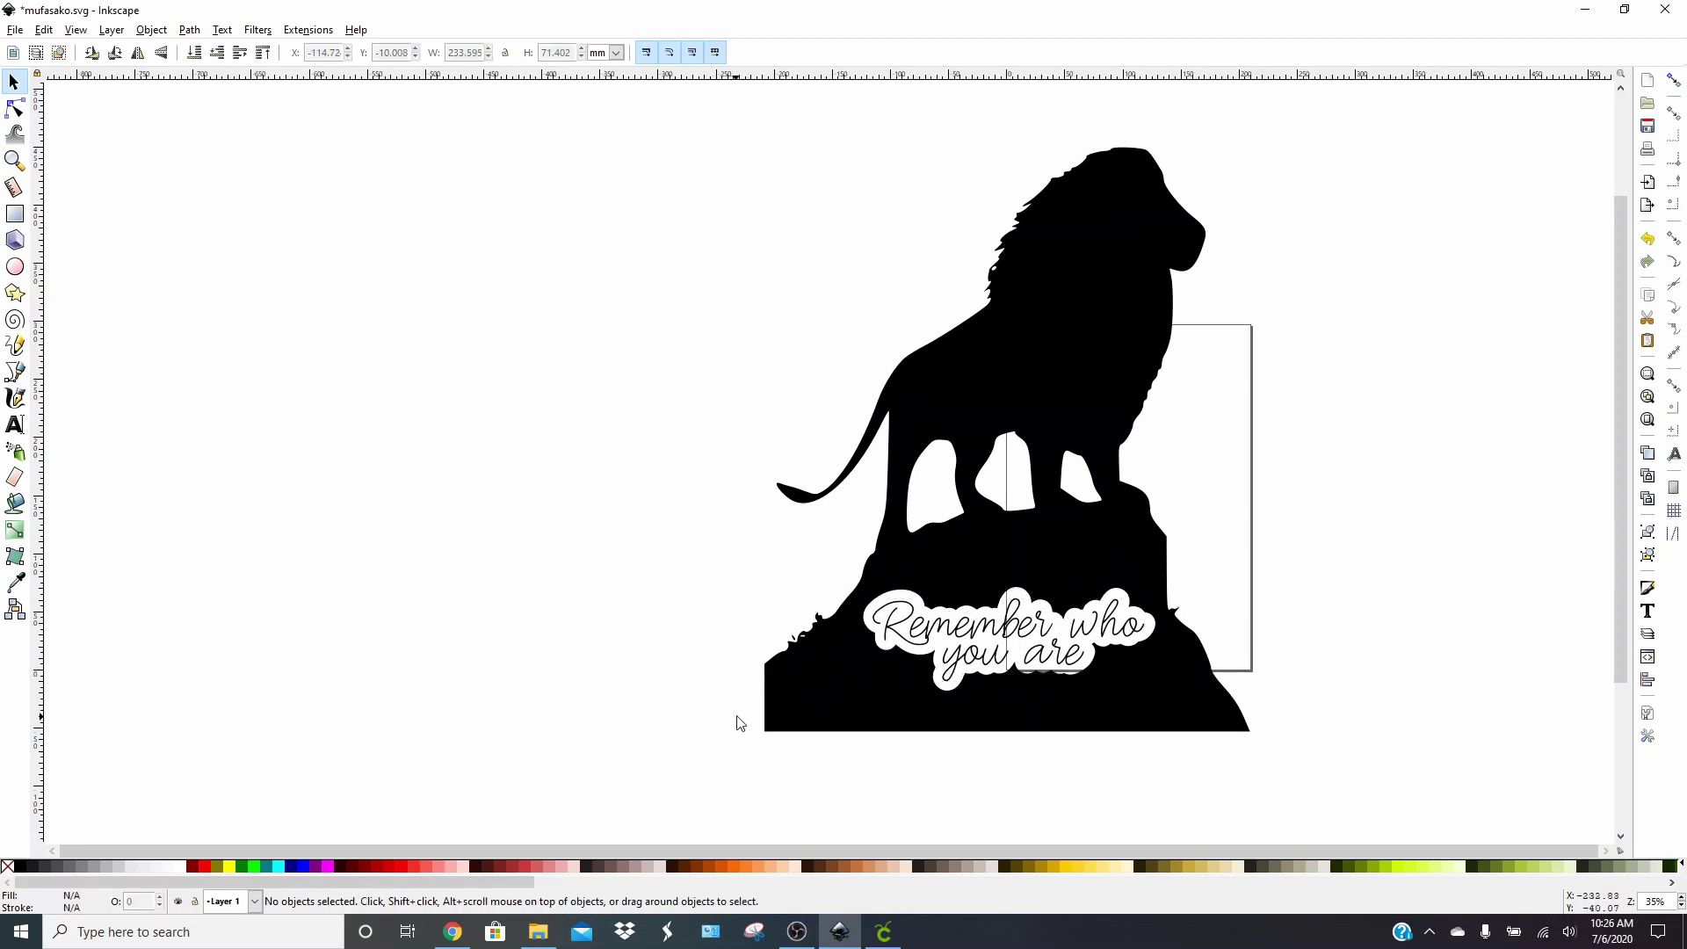
Save the current drawing, and save it again in the Disney folder as an Inkscape SVG named lionko
{"action": "left_click", "coordinate": [19, 33]}
{"action": "left_click", "coordinate": [61, 144]}
{"action": "left_click", "coordinate": [16, 30]}
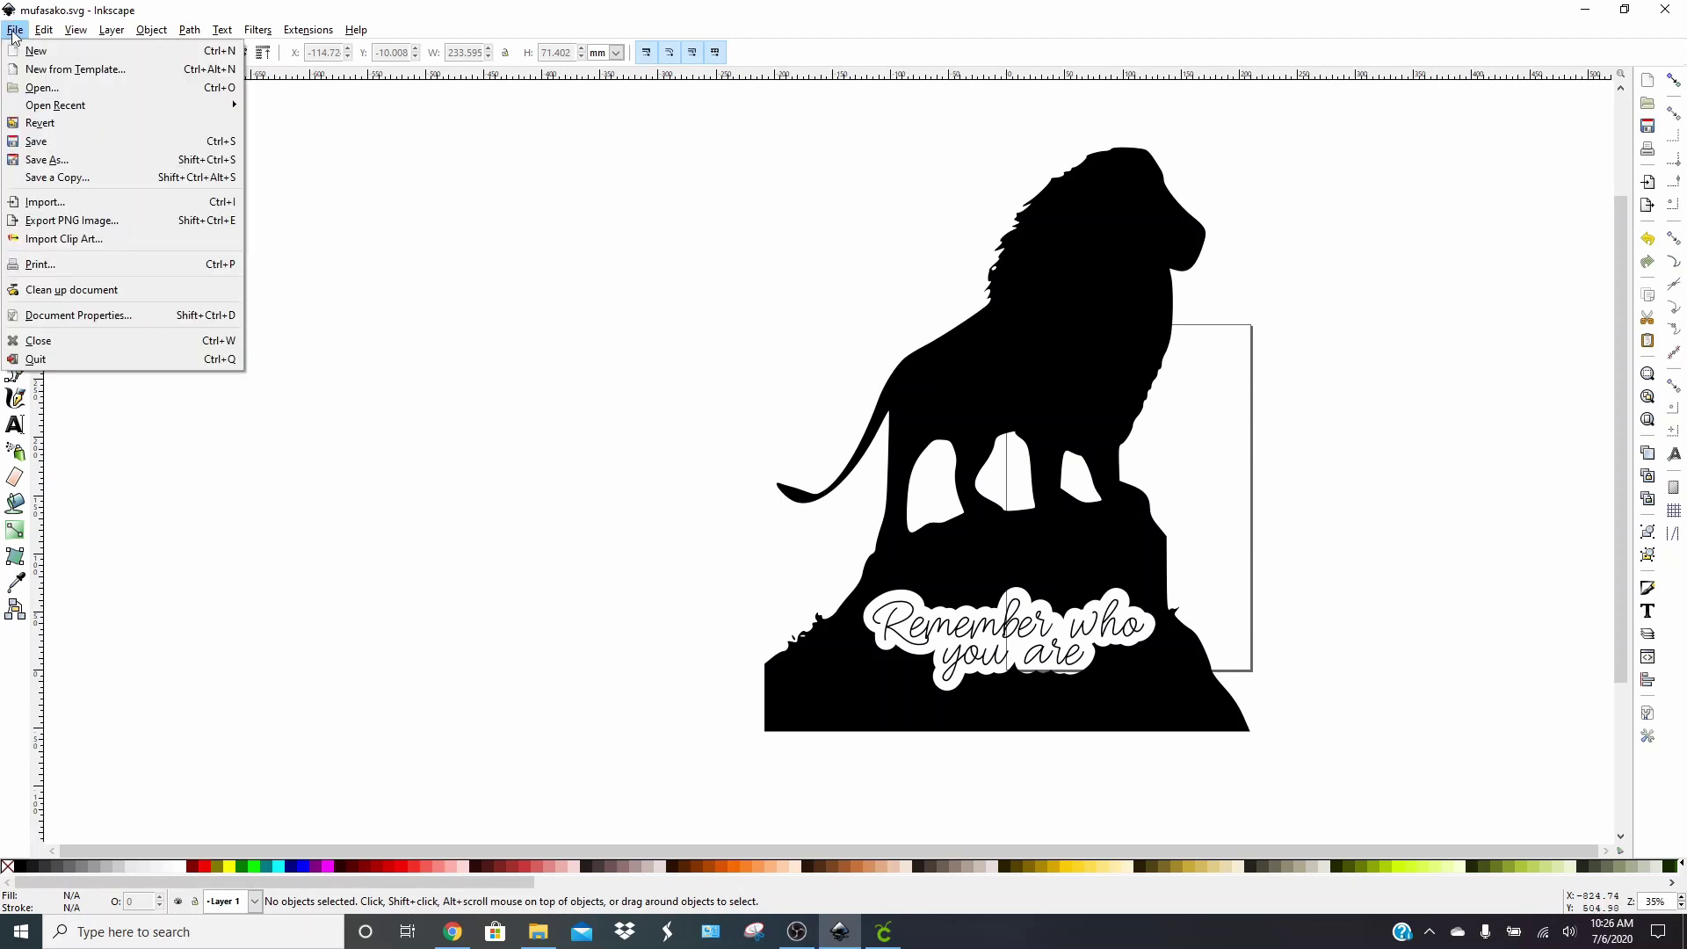
{"action": "left_click", "coordinate": [76, 165]}
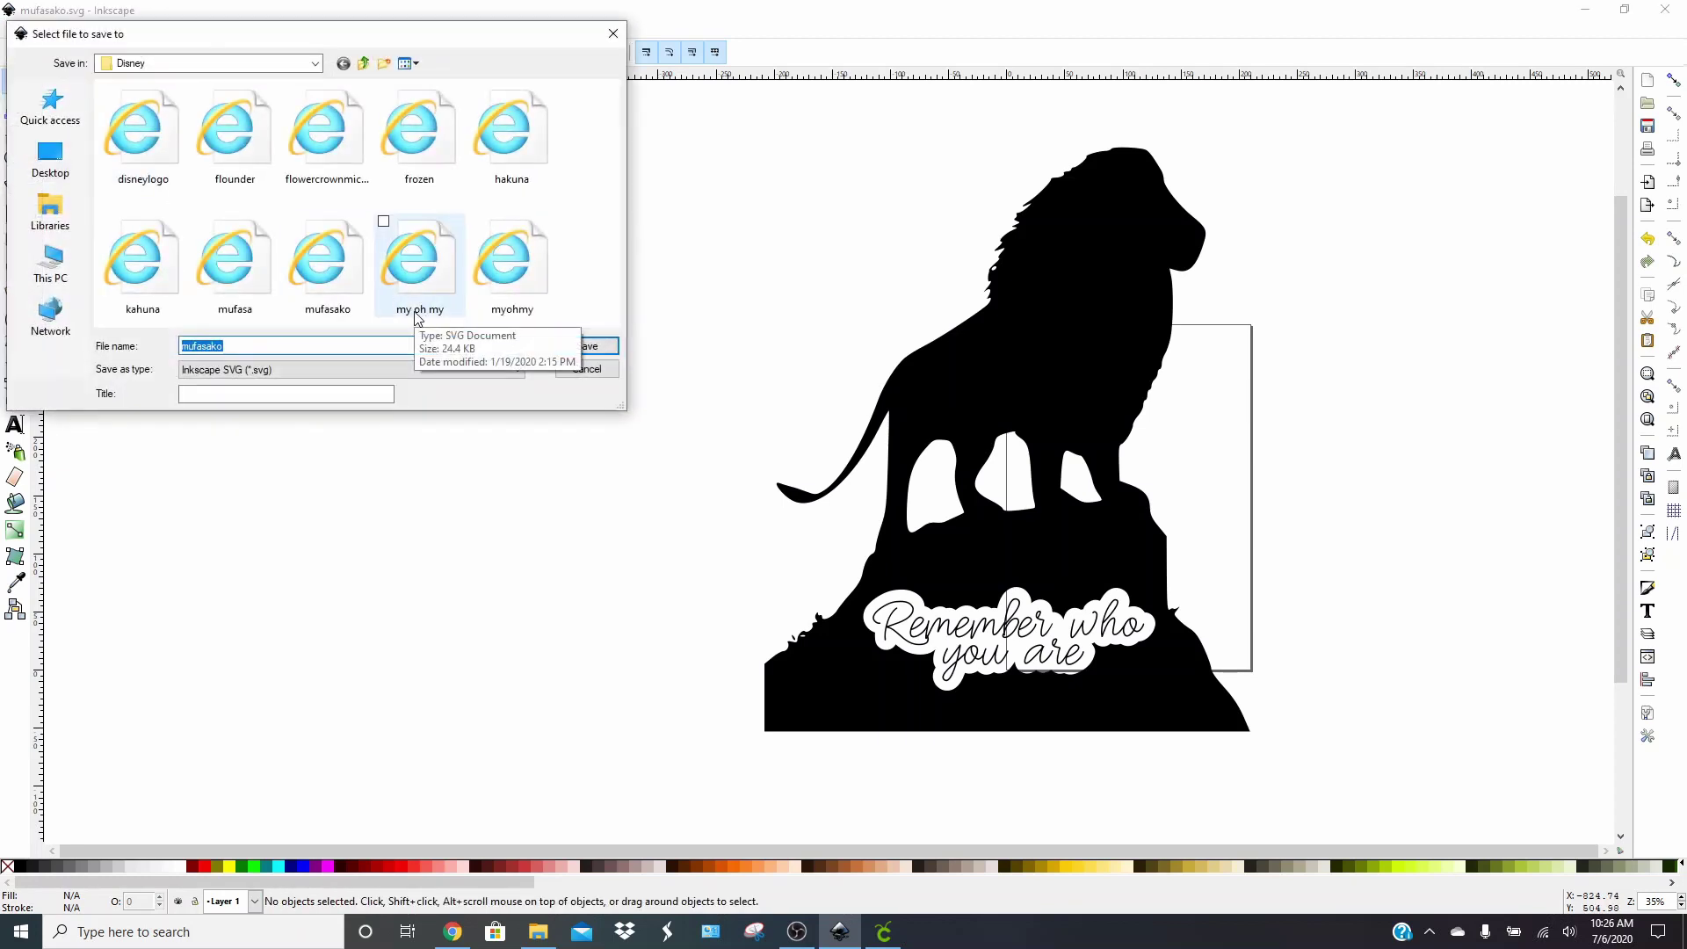
{"action": "type", "text": "lionko"}
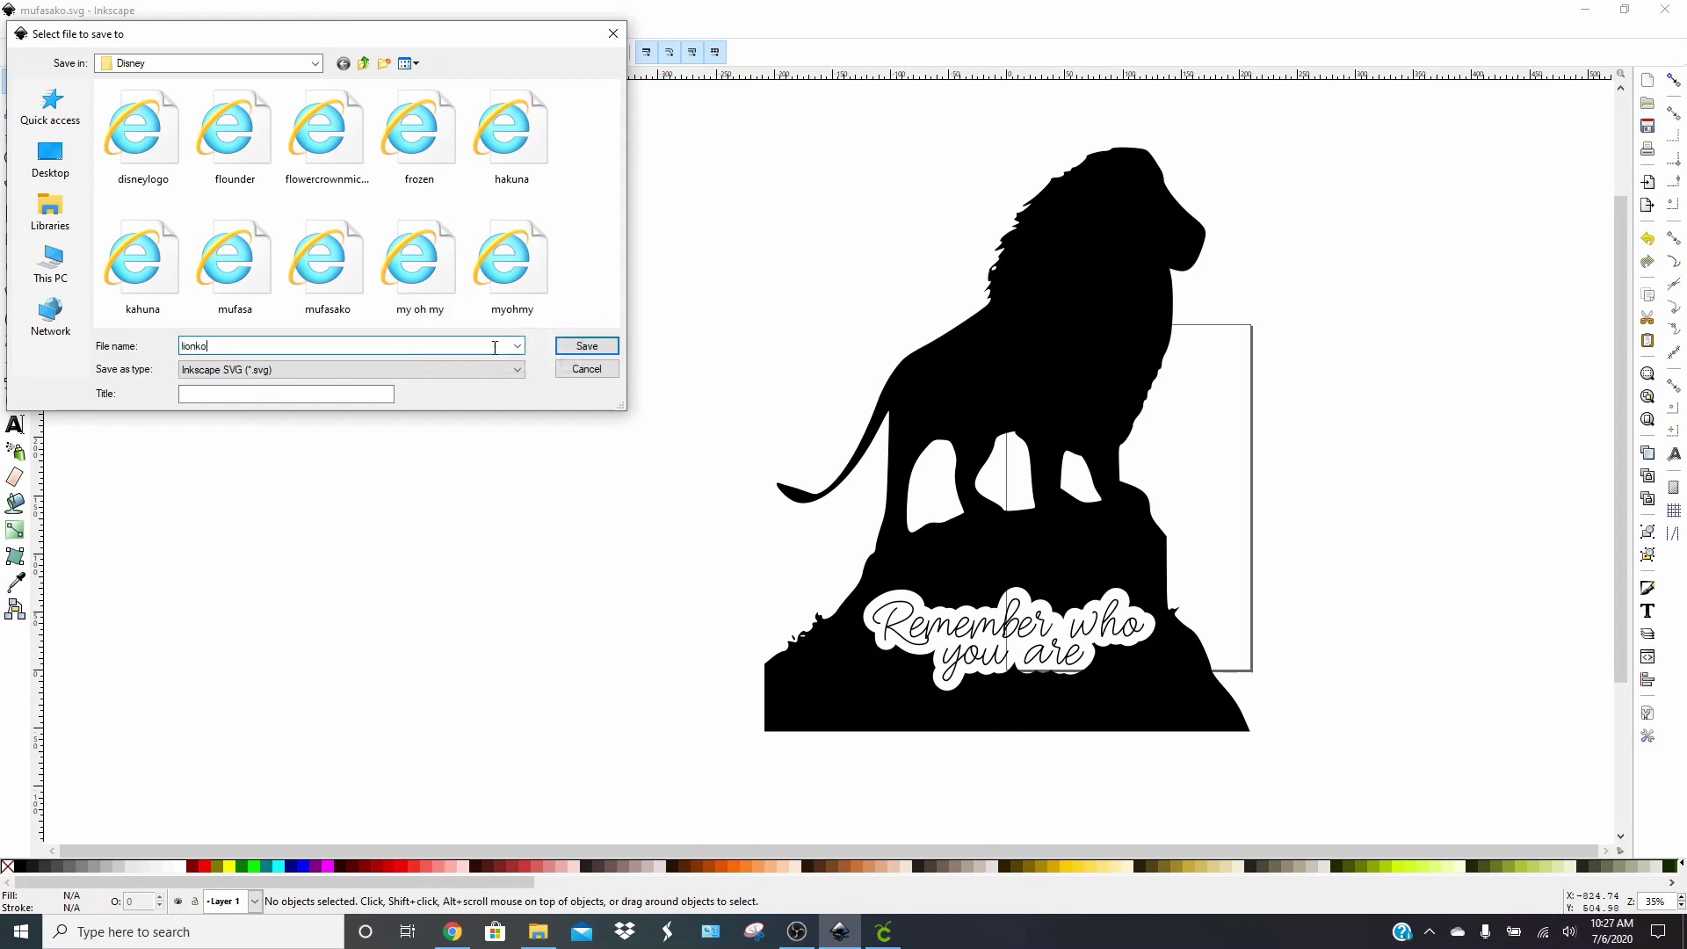
{"action": "left_click", "coordinate": [587, 346]}
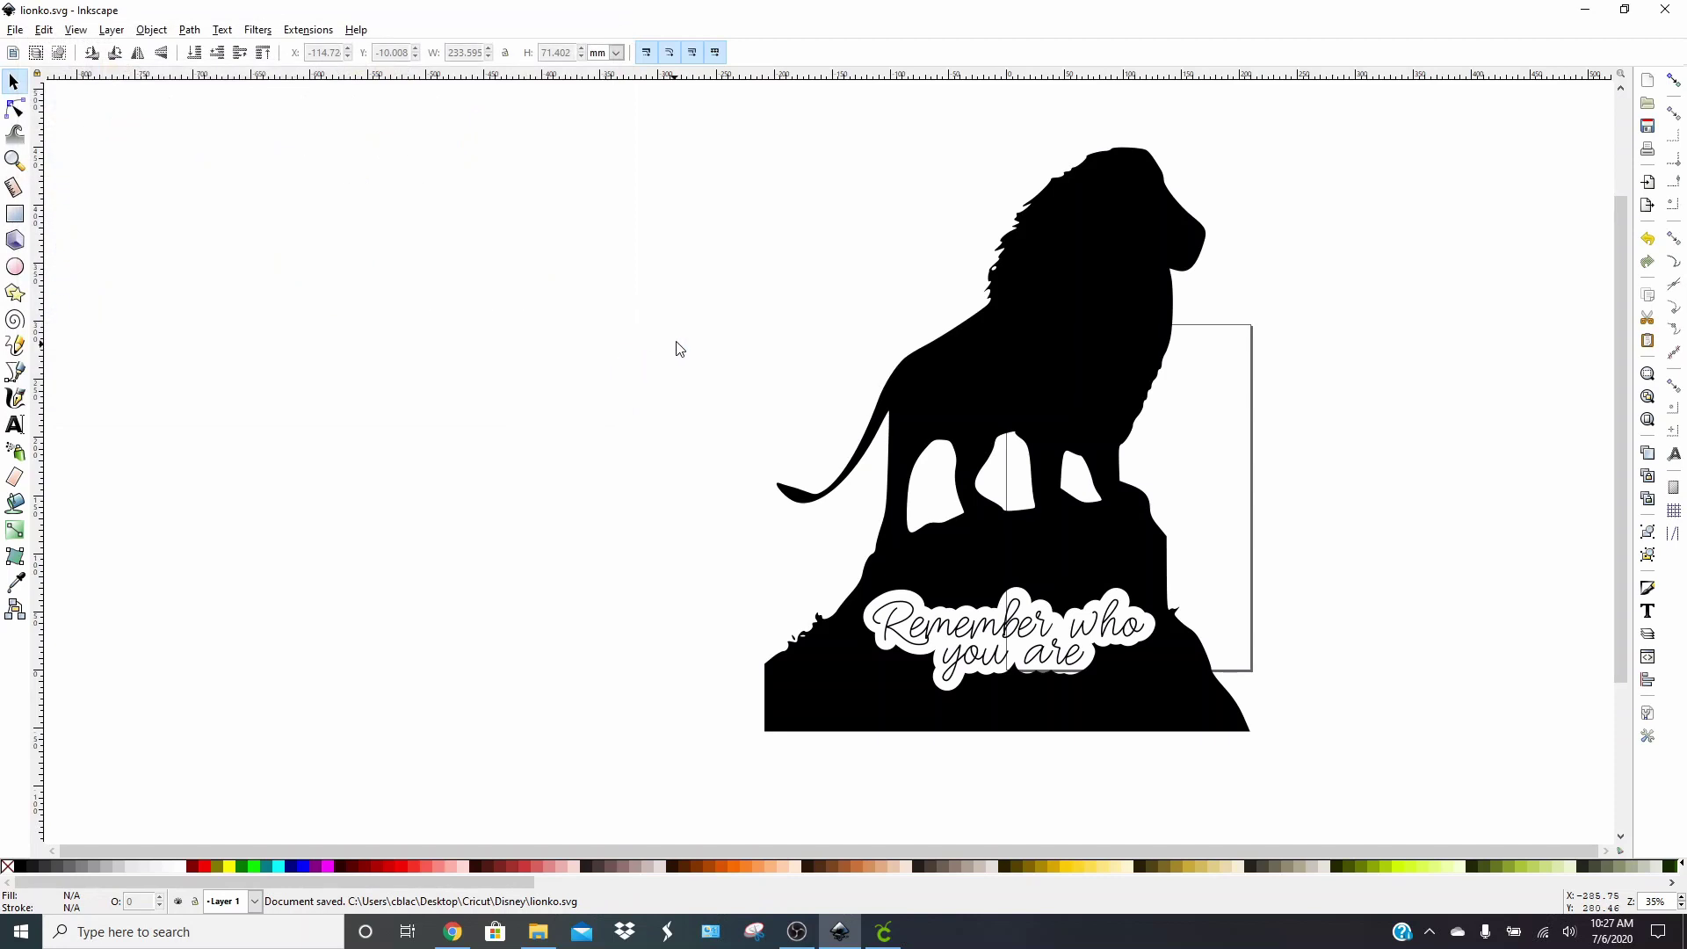
Switch to Cricut Design Space and upload the lionko SVG, accepting the import despite unsupported items and keeping the image name lionko
{"action": "key", "text": "alt+Tab"}
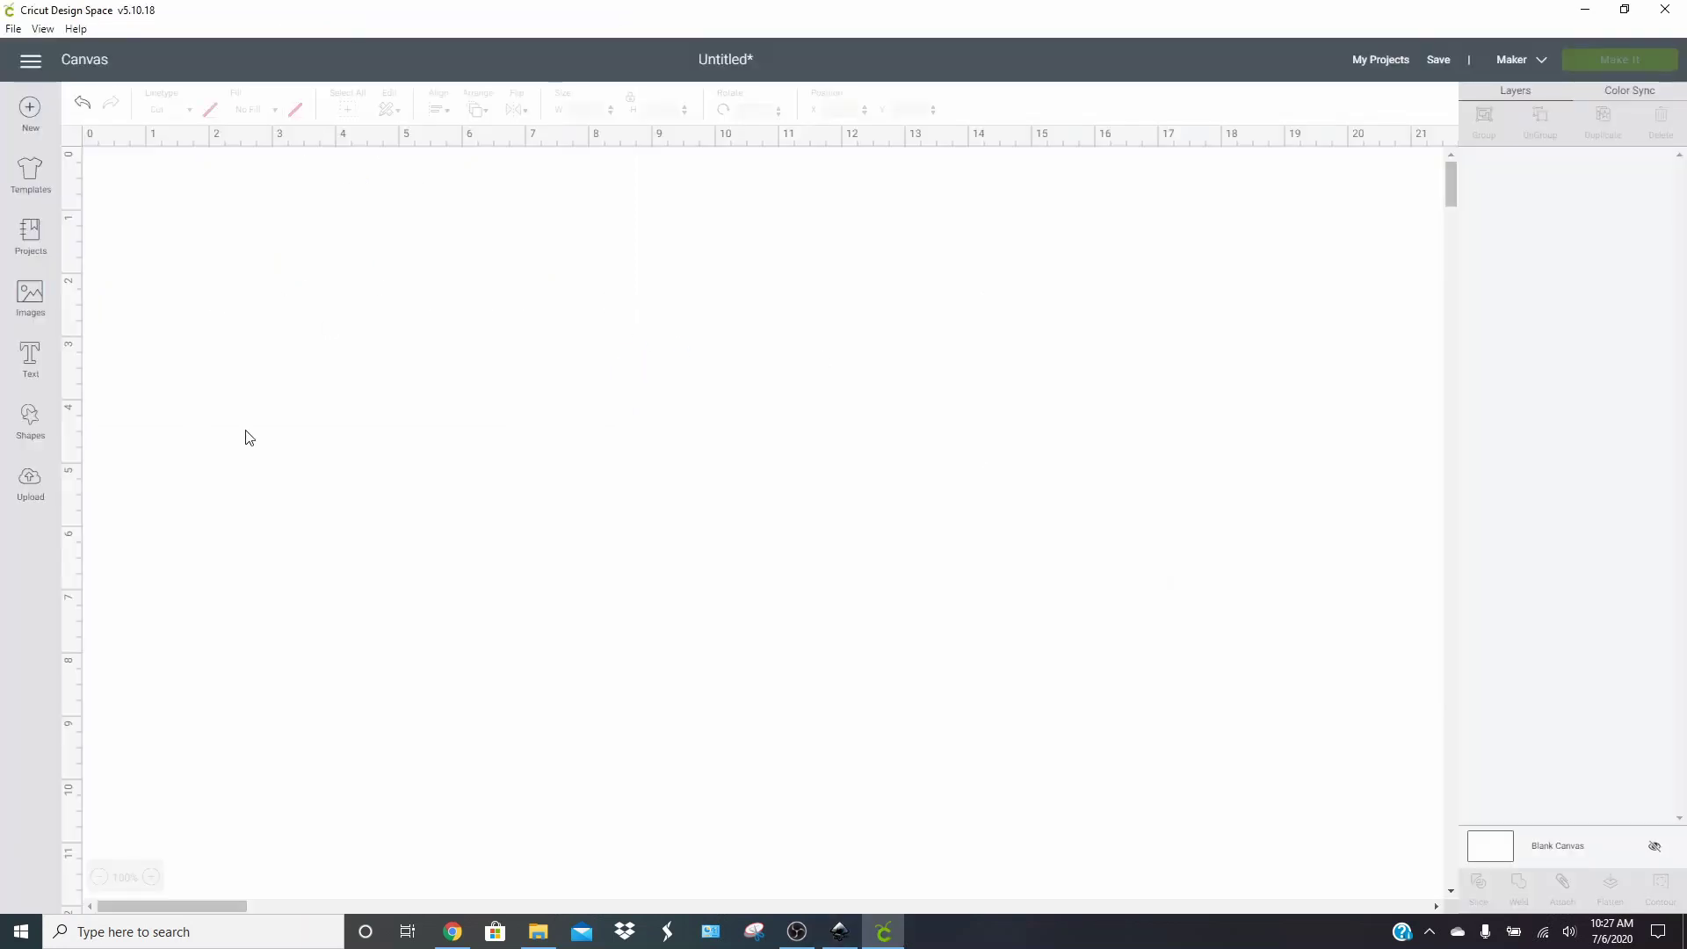
{"action": "left_click", "coordinate": [35, 483]}
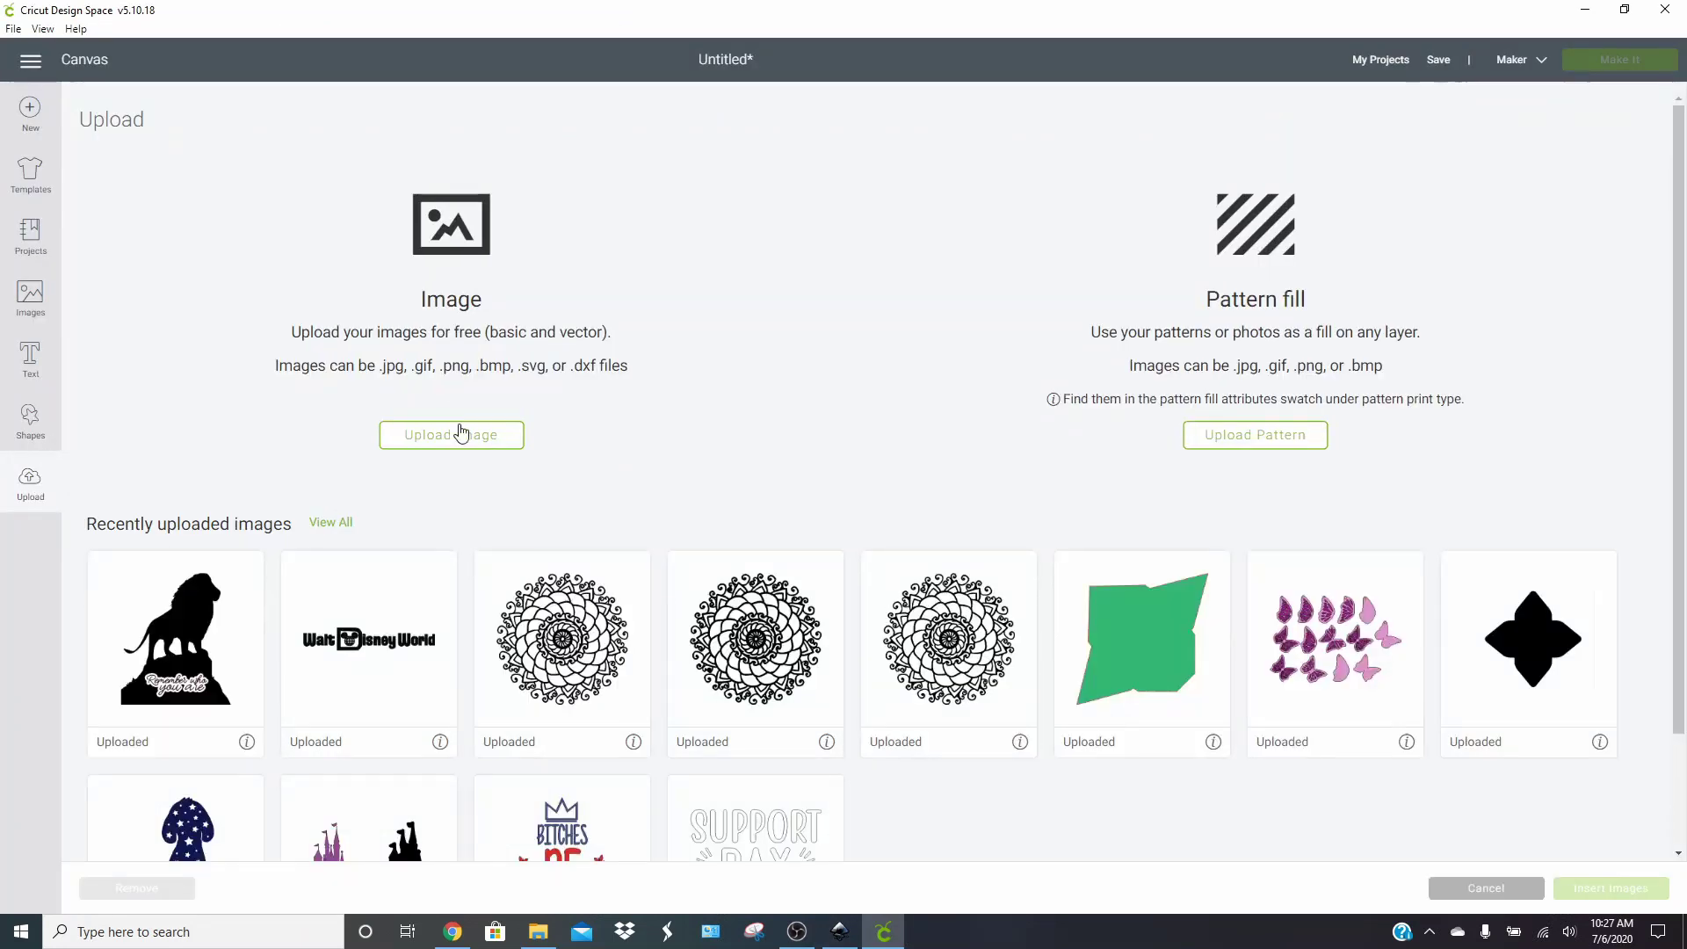
{"action": "left_click", "coordinate": [459, 434]}
{"action": "left_click", "coordinate": [791, 468]}
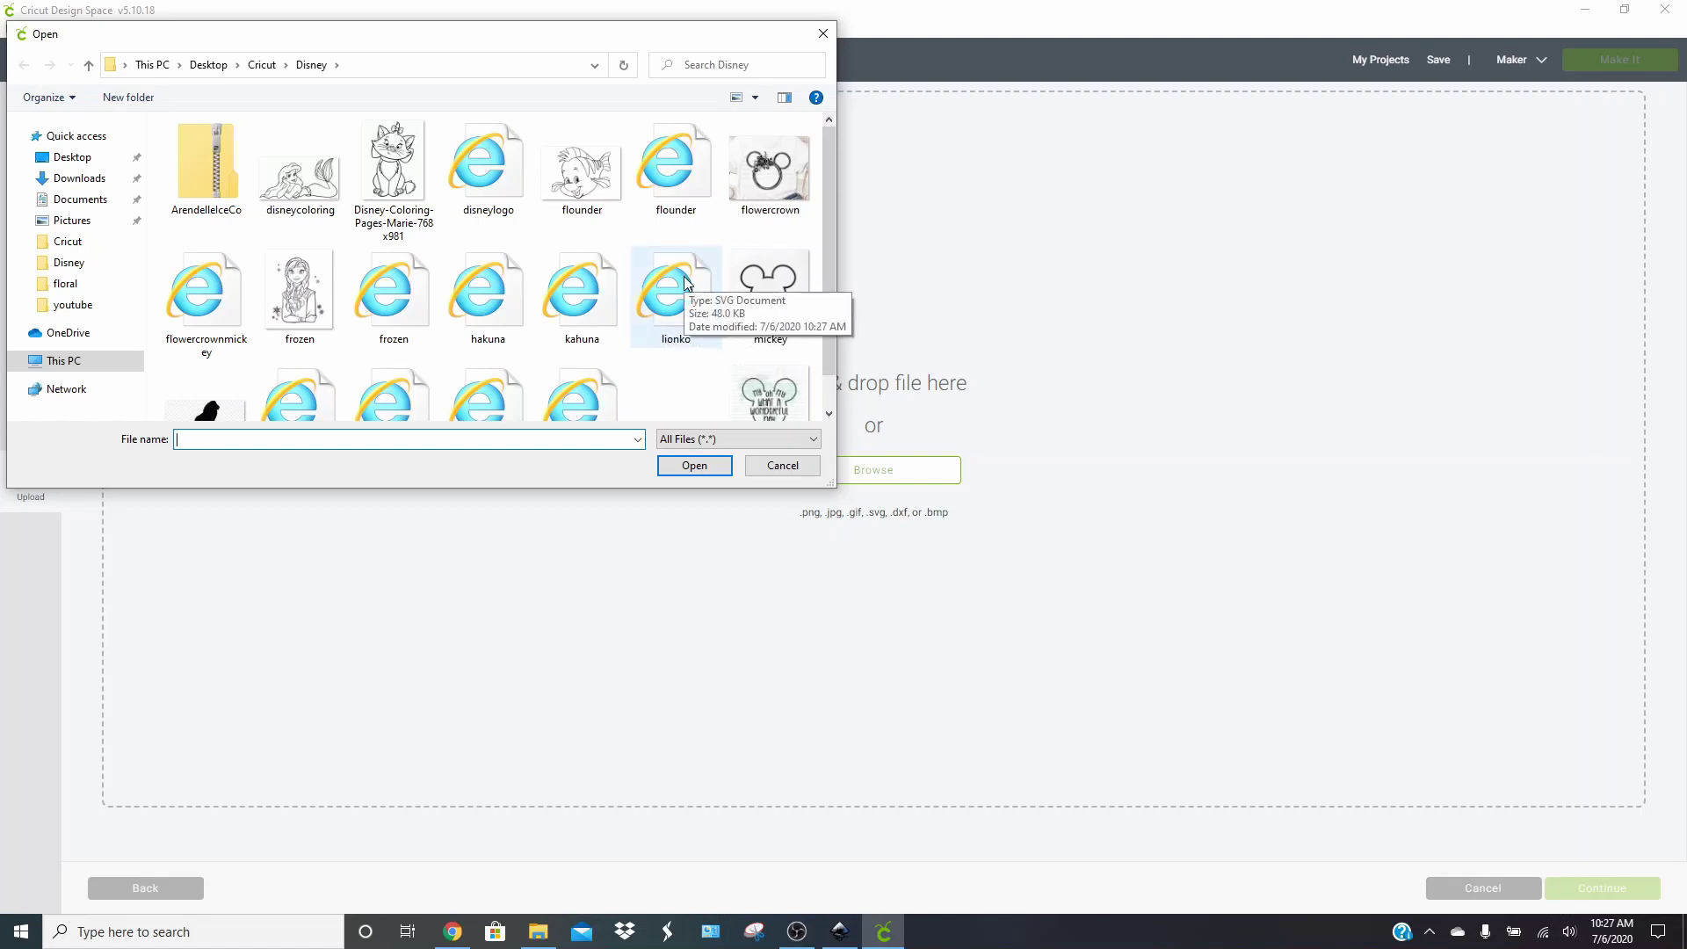
{"action": "double_click", "coordinate": [683, 309]}
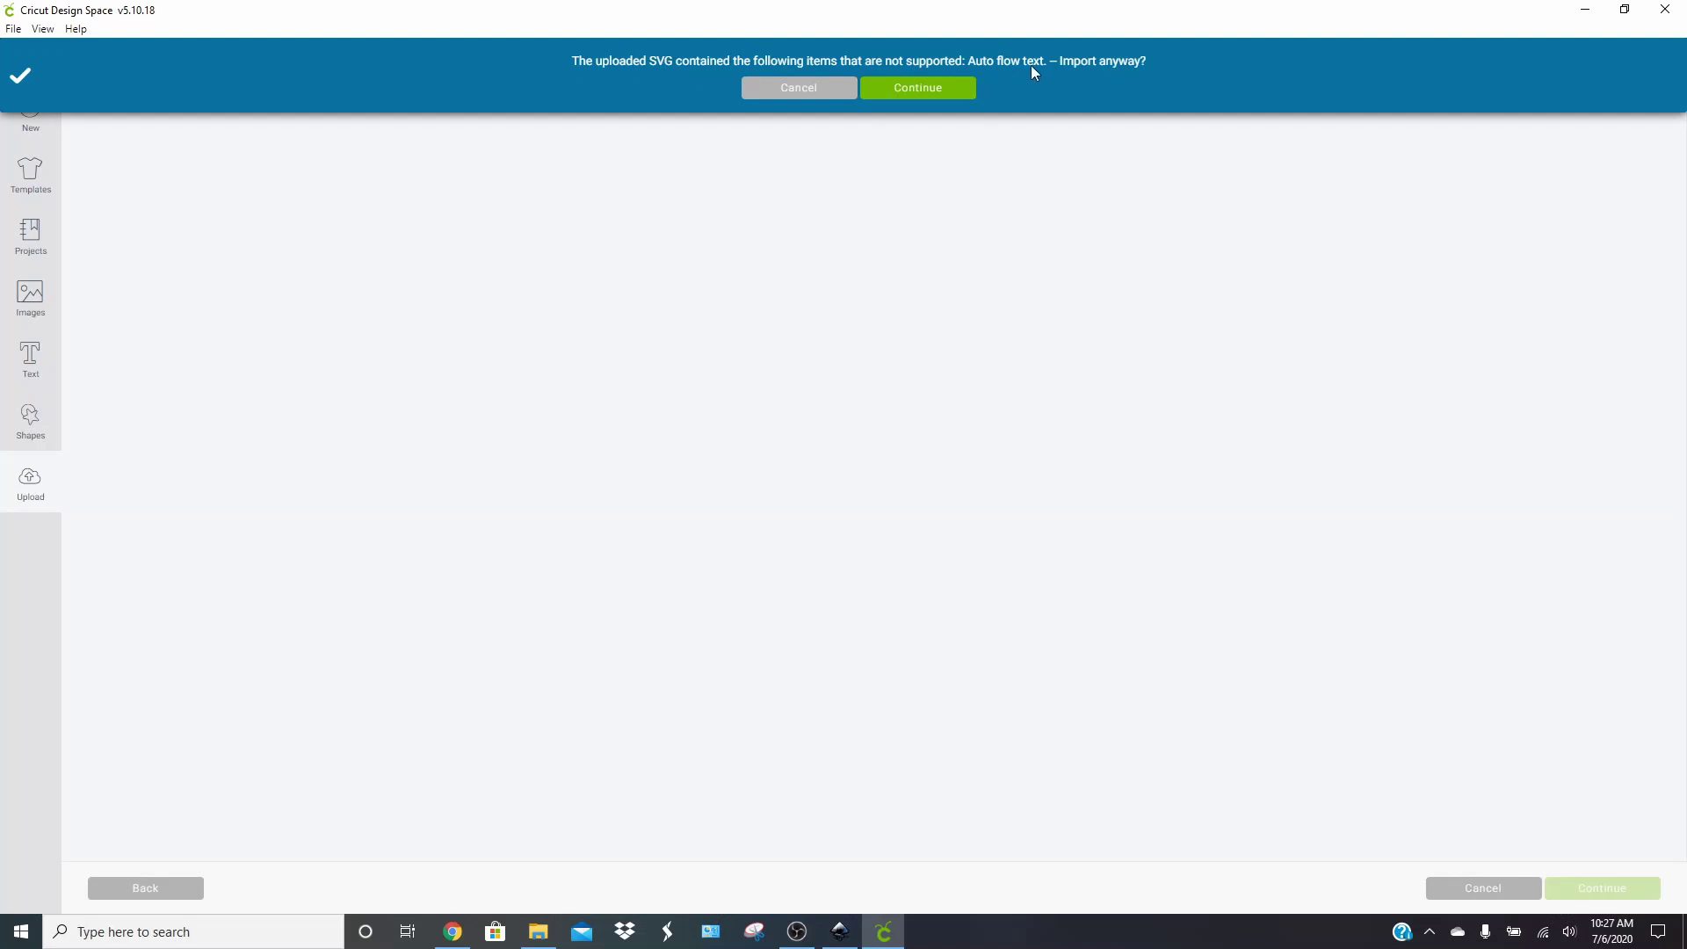
{"action": "left_click", "coordinate": [916, 91]}
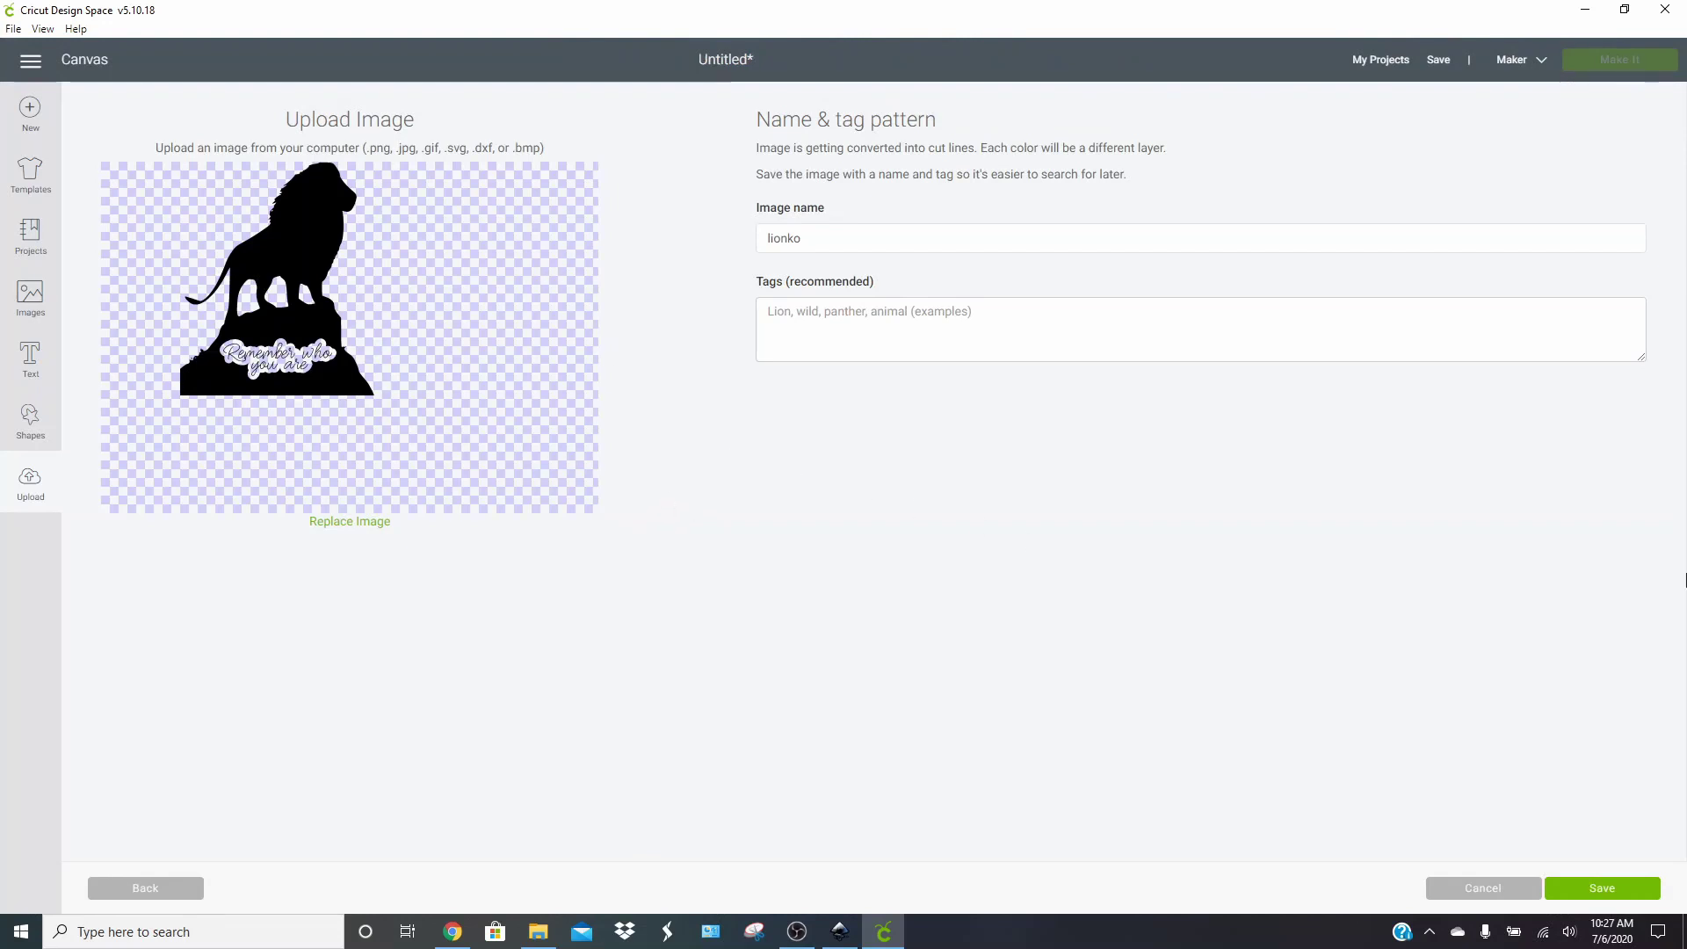
{"action": "left_click", "coordinate": [1586, 889]}
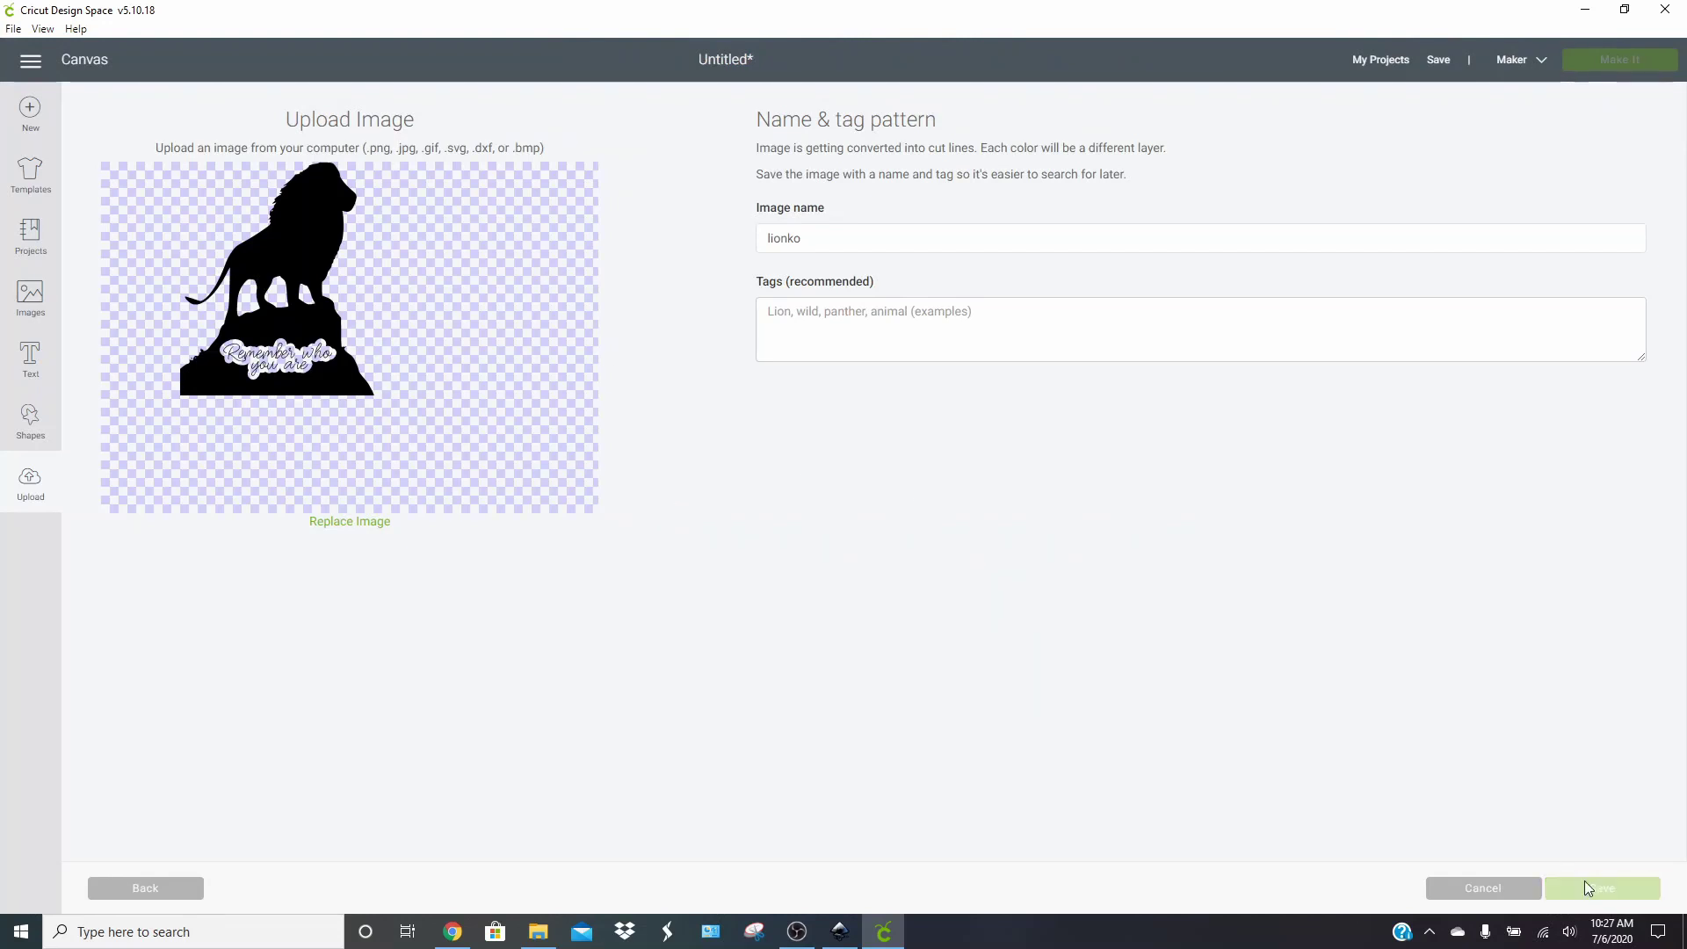
Insert the newly uploaded lionko image on the canvas and ungroup it into separate lettering and lion layers
{"action": "left_click", "coordinate": [194, 617]}
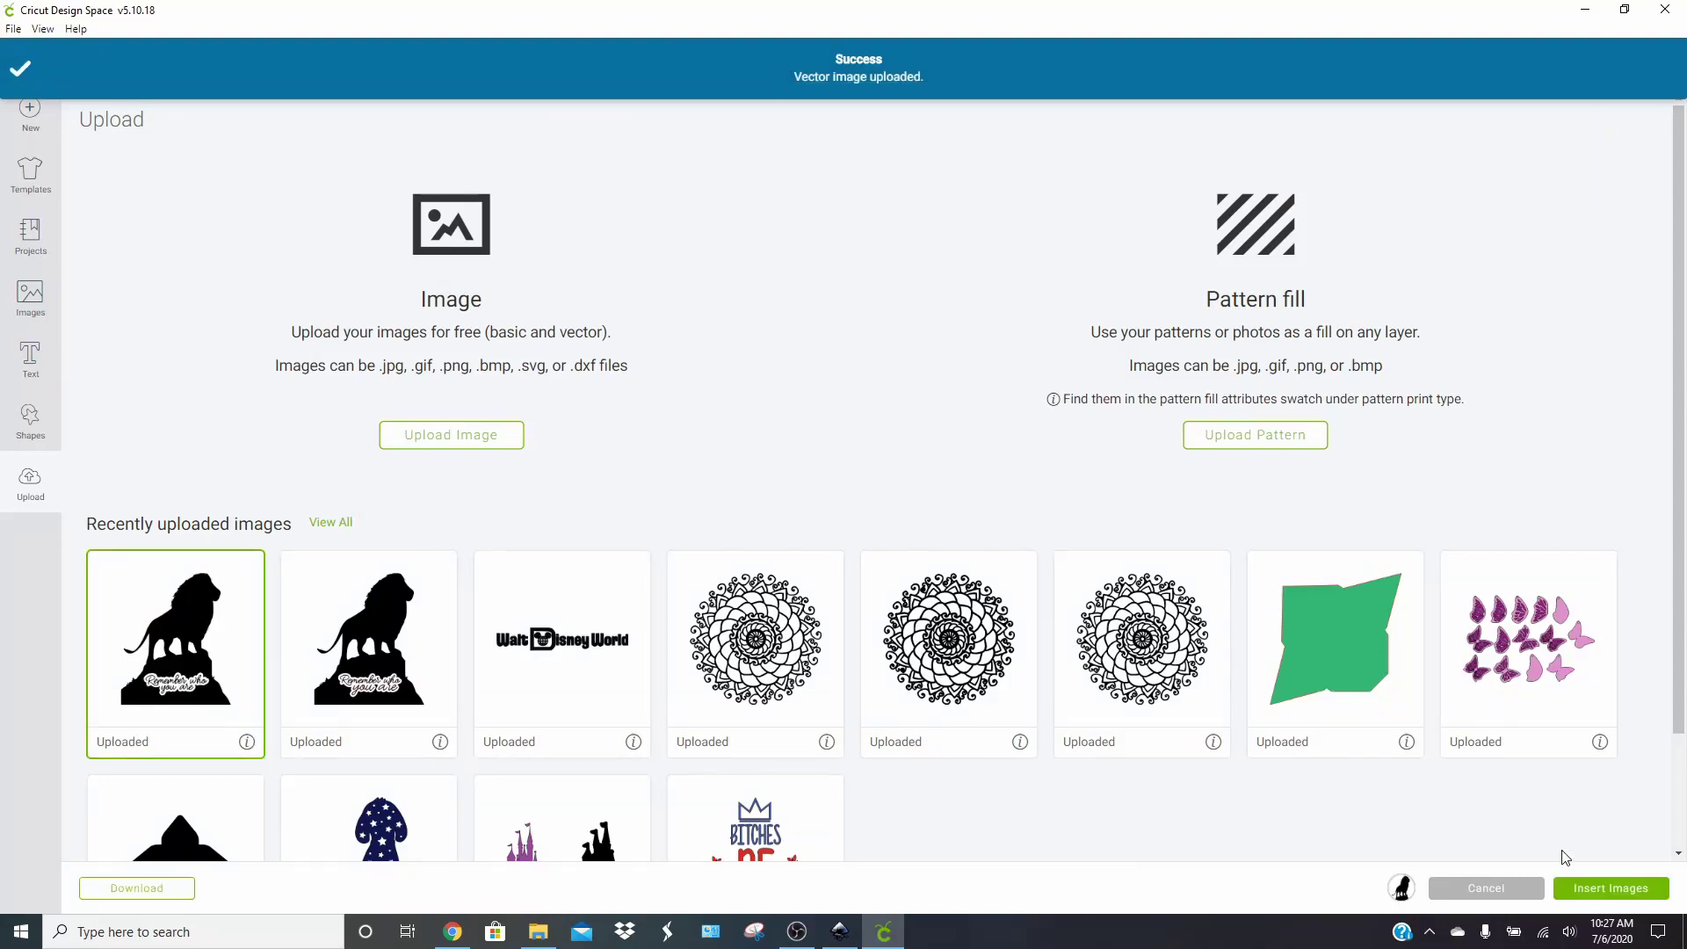
{"action": "left_click", "coordinate": [1617, 890]}
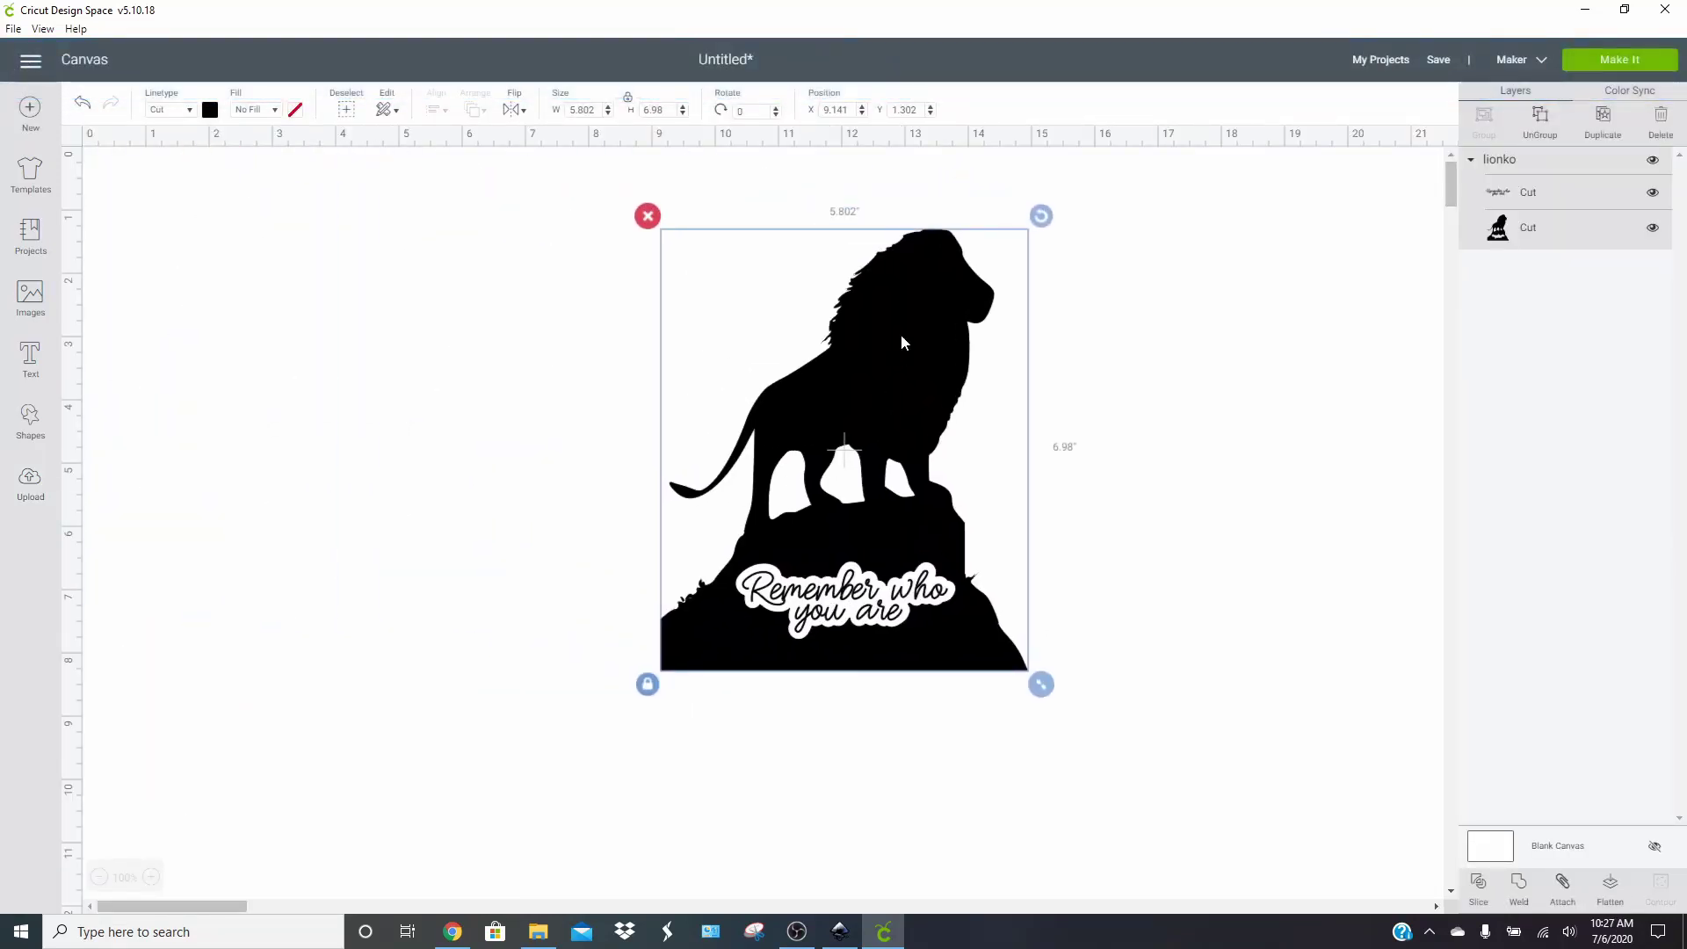
{"action": "left_click", "coordinate": [1544, 141]}
Set the material color of the lettering layer to green and of the lion silhouette layer to yellow
{"action": "left_click", "coordinate": [1529, 189]}
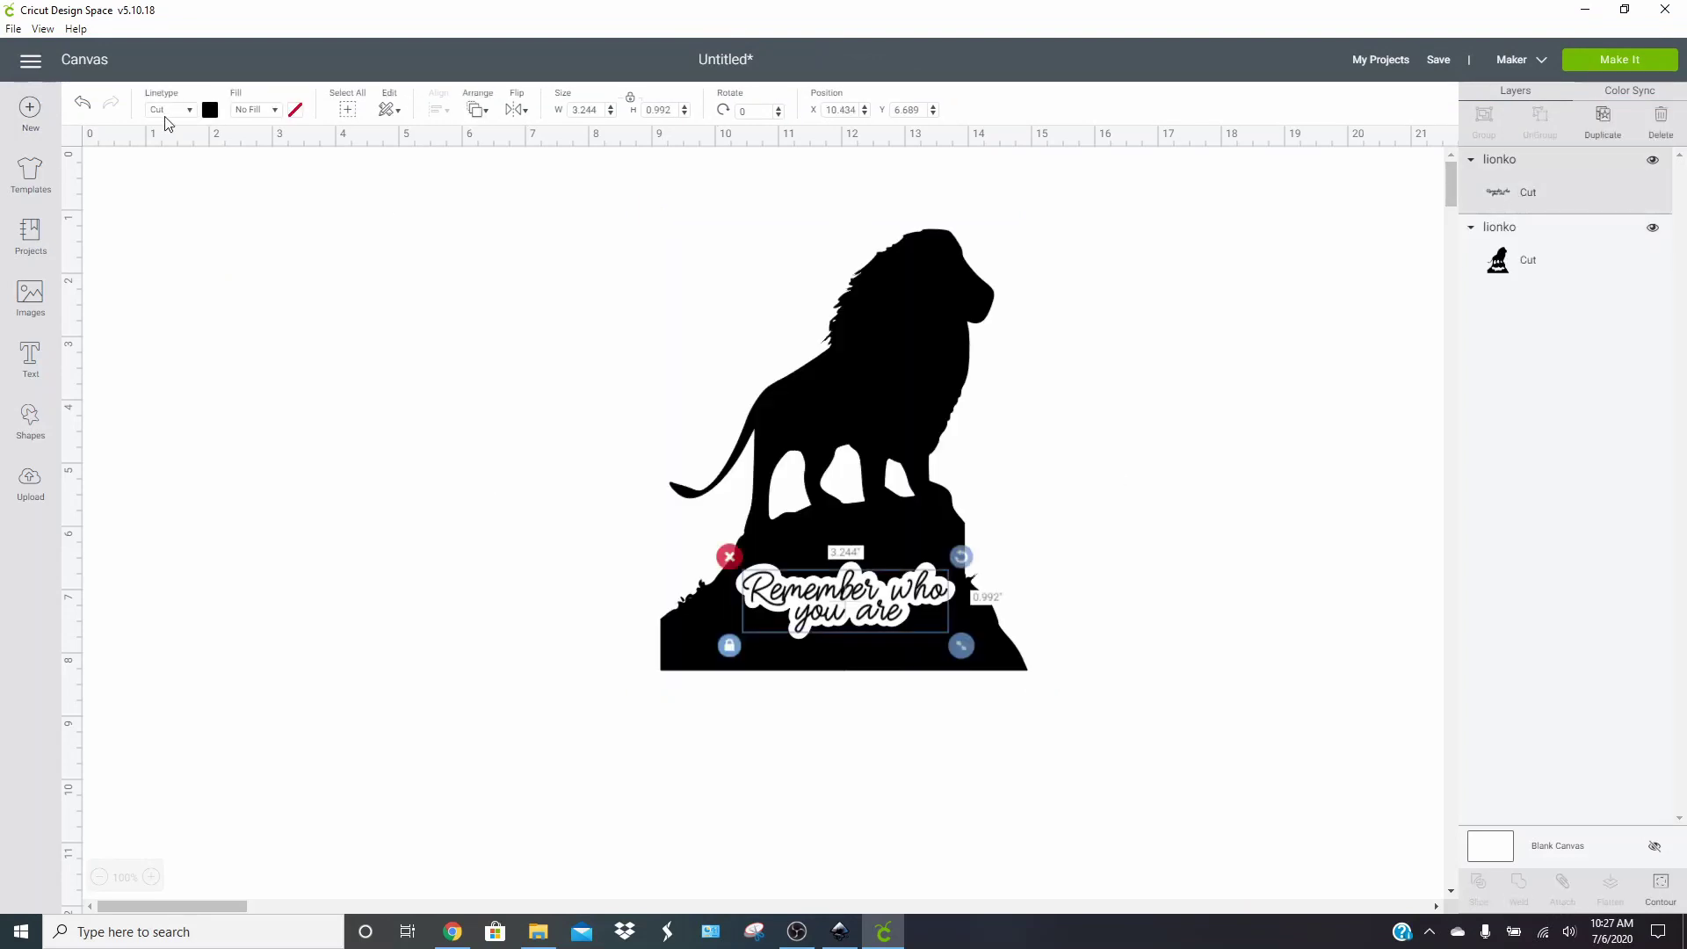
{"action": "left_click", "coordinate": [211, 110]}
{"action": "left_click", "coordinate": [317, 225]}
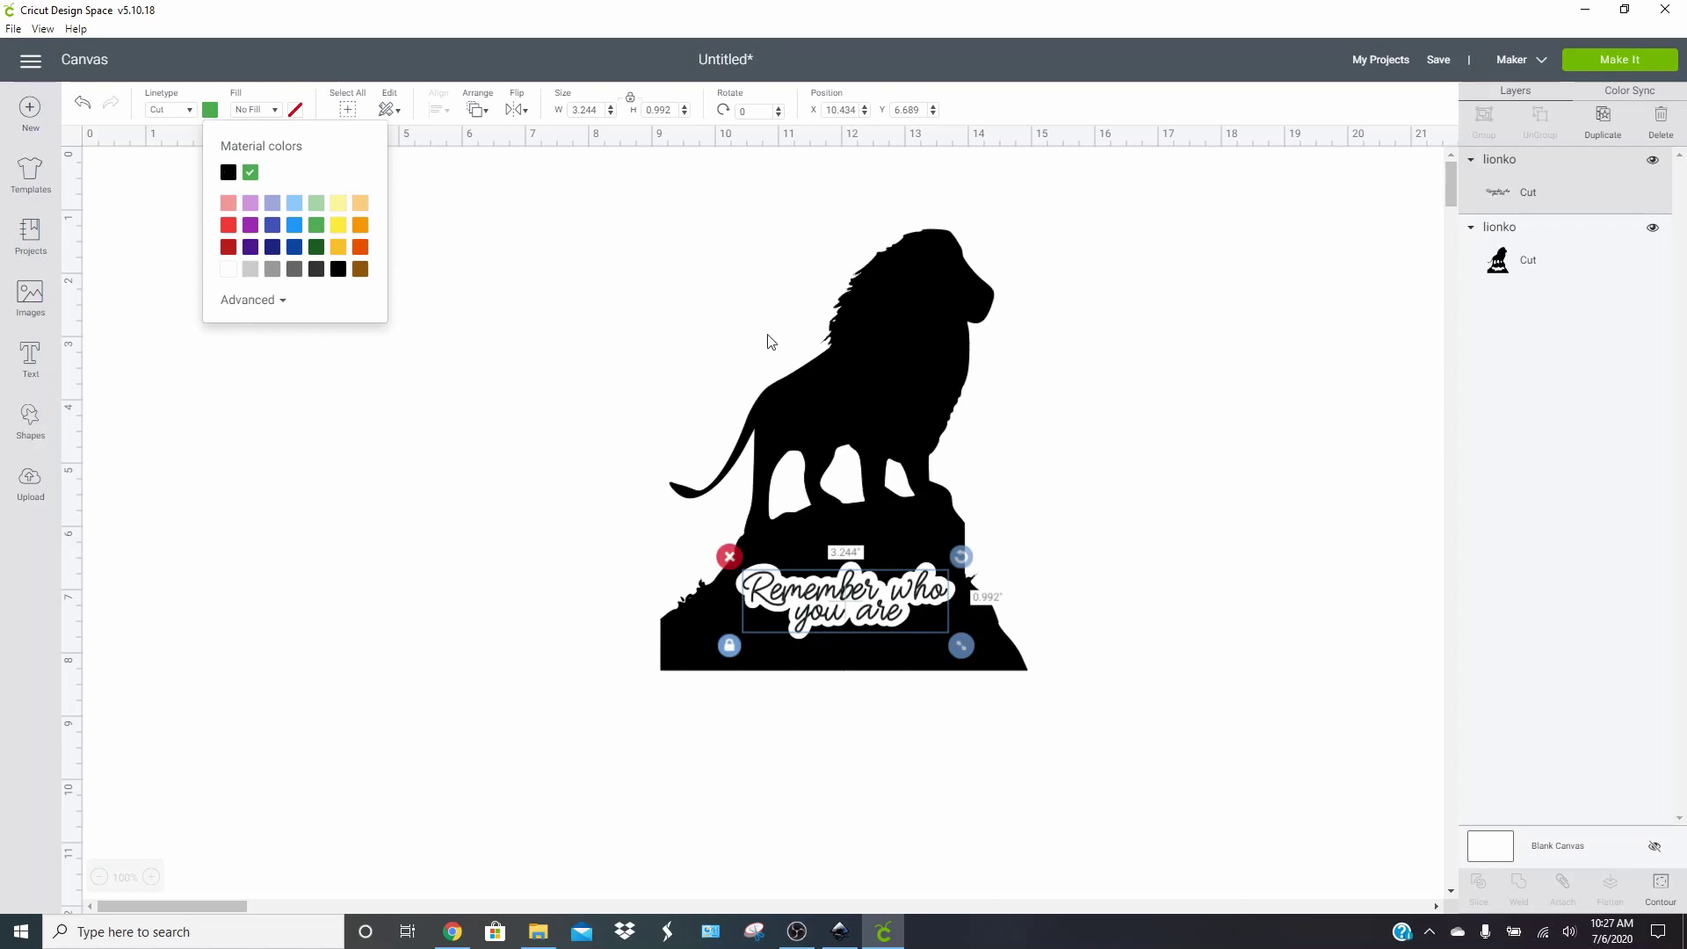
{"action": "left_click", "coordinate": [892, 392]}
{"action": "left_click", "coordinate": [210, 110]}
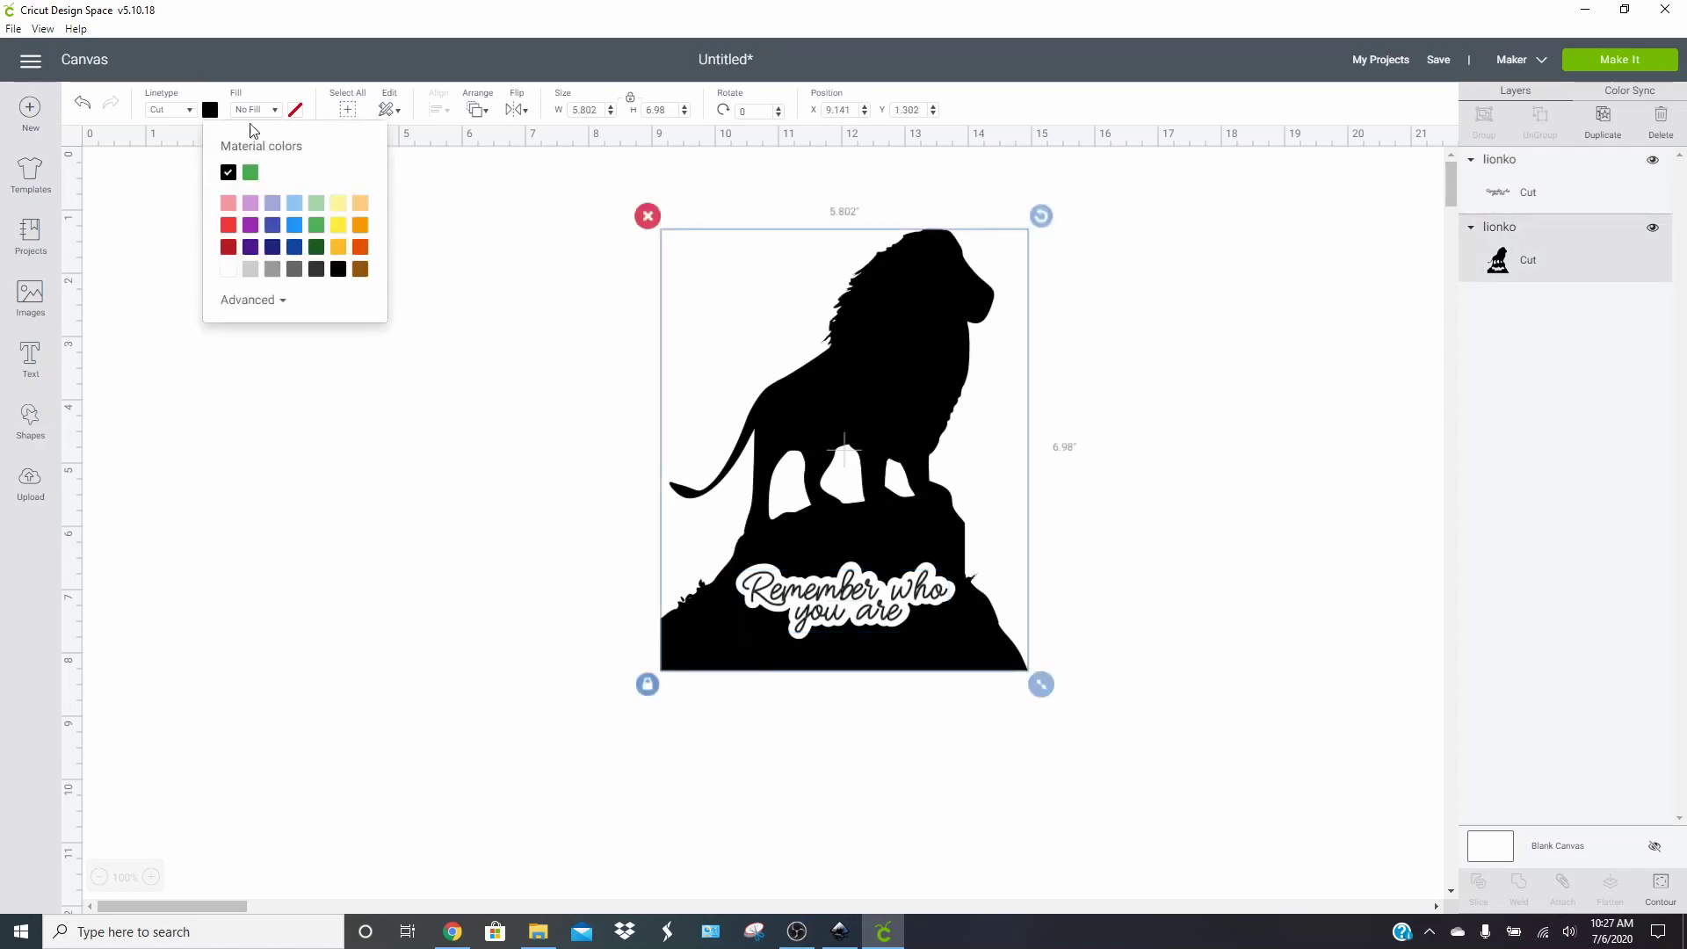
{"action": "left_click", "coordinate": [340, 225]}
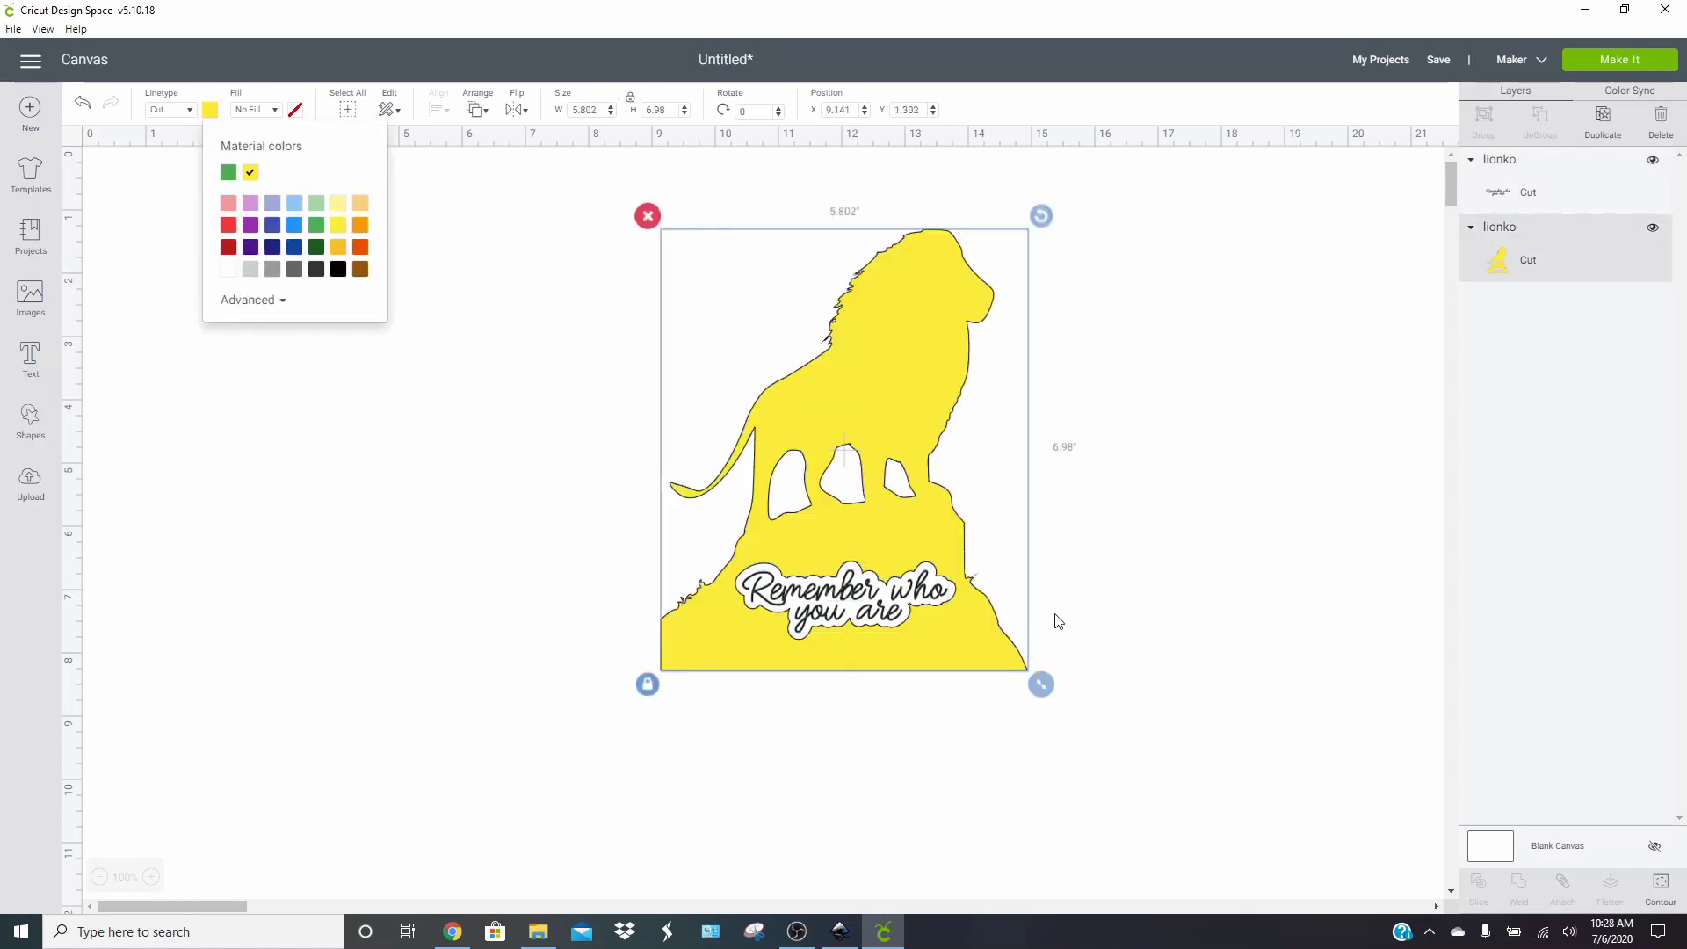
Enlarge the lion and lettering together to about 9.635 by 11.591 inches and move them to about X 3.252, Y 0
{"action": "left_click", "coordinate": [1072, 659]}
{"action": "left_click", "coordinate": [802, 570]}
{"action": "left_click_drag", "start_coordinate": [1041, 683], "coordinate": [1200, 875]}
{"action": "left_click_drag", "start_coordinate": [940, 602], "coordinate": [689, 584]}
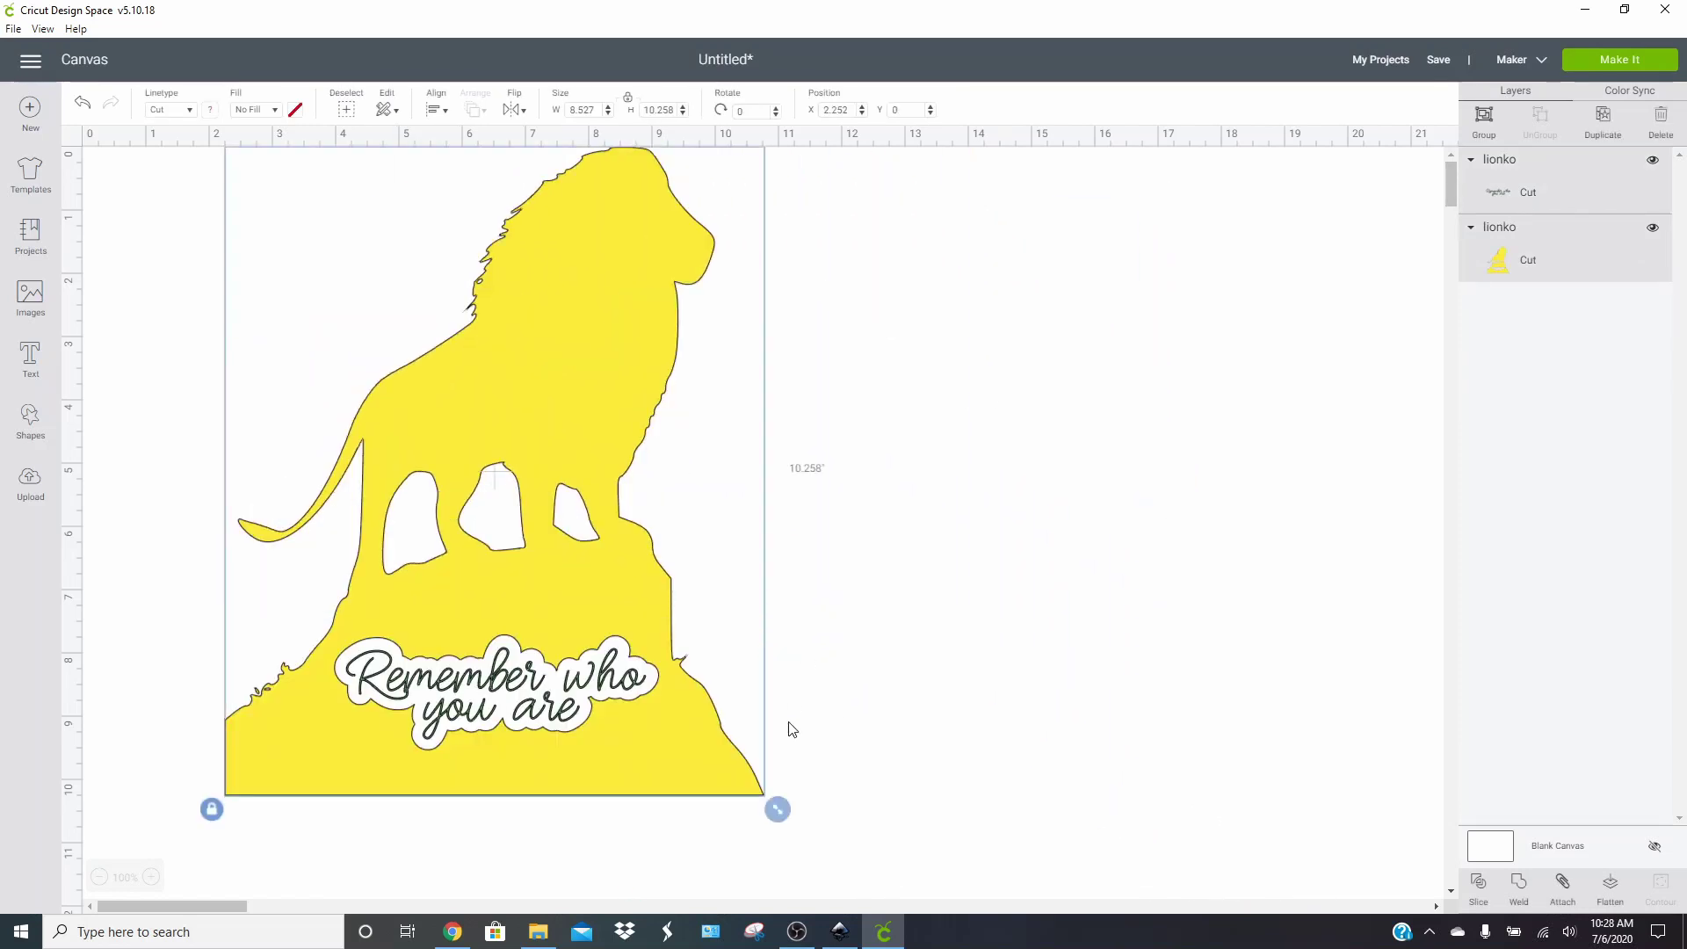
{"action": "left_click_drag", "start_coordinate": [772, 802], "coordinate": [847, 891]}
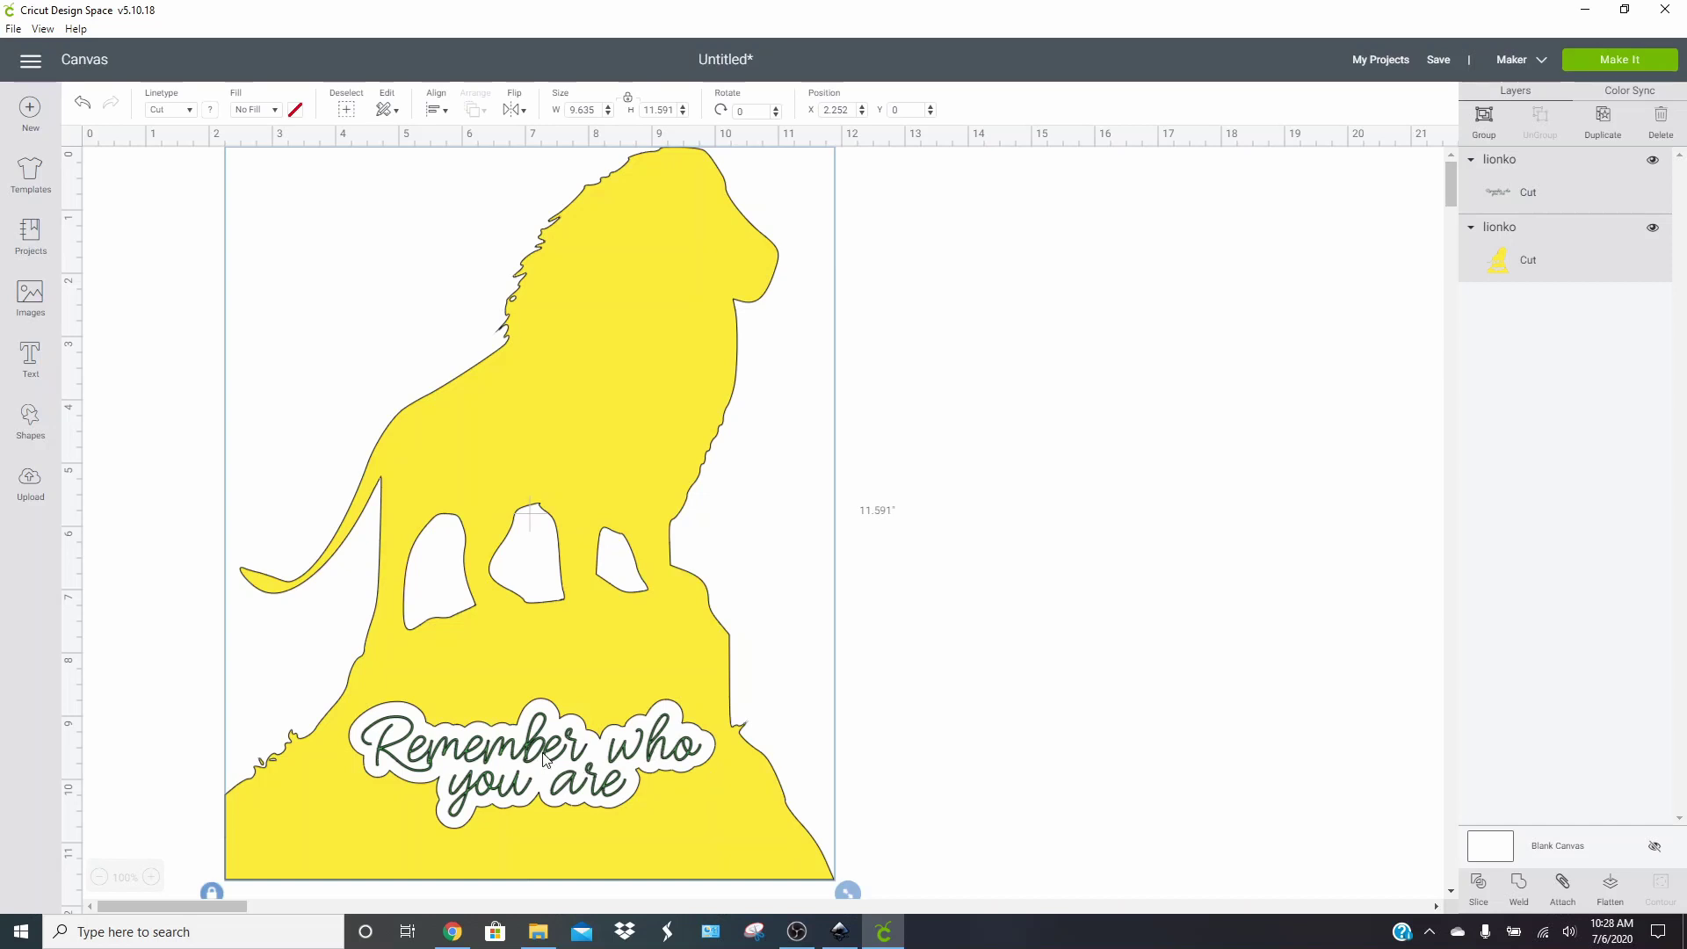
{"action": "left_click_drag", "start_coordinate": [545, 761], "coordinate": [609, 718]}
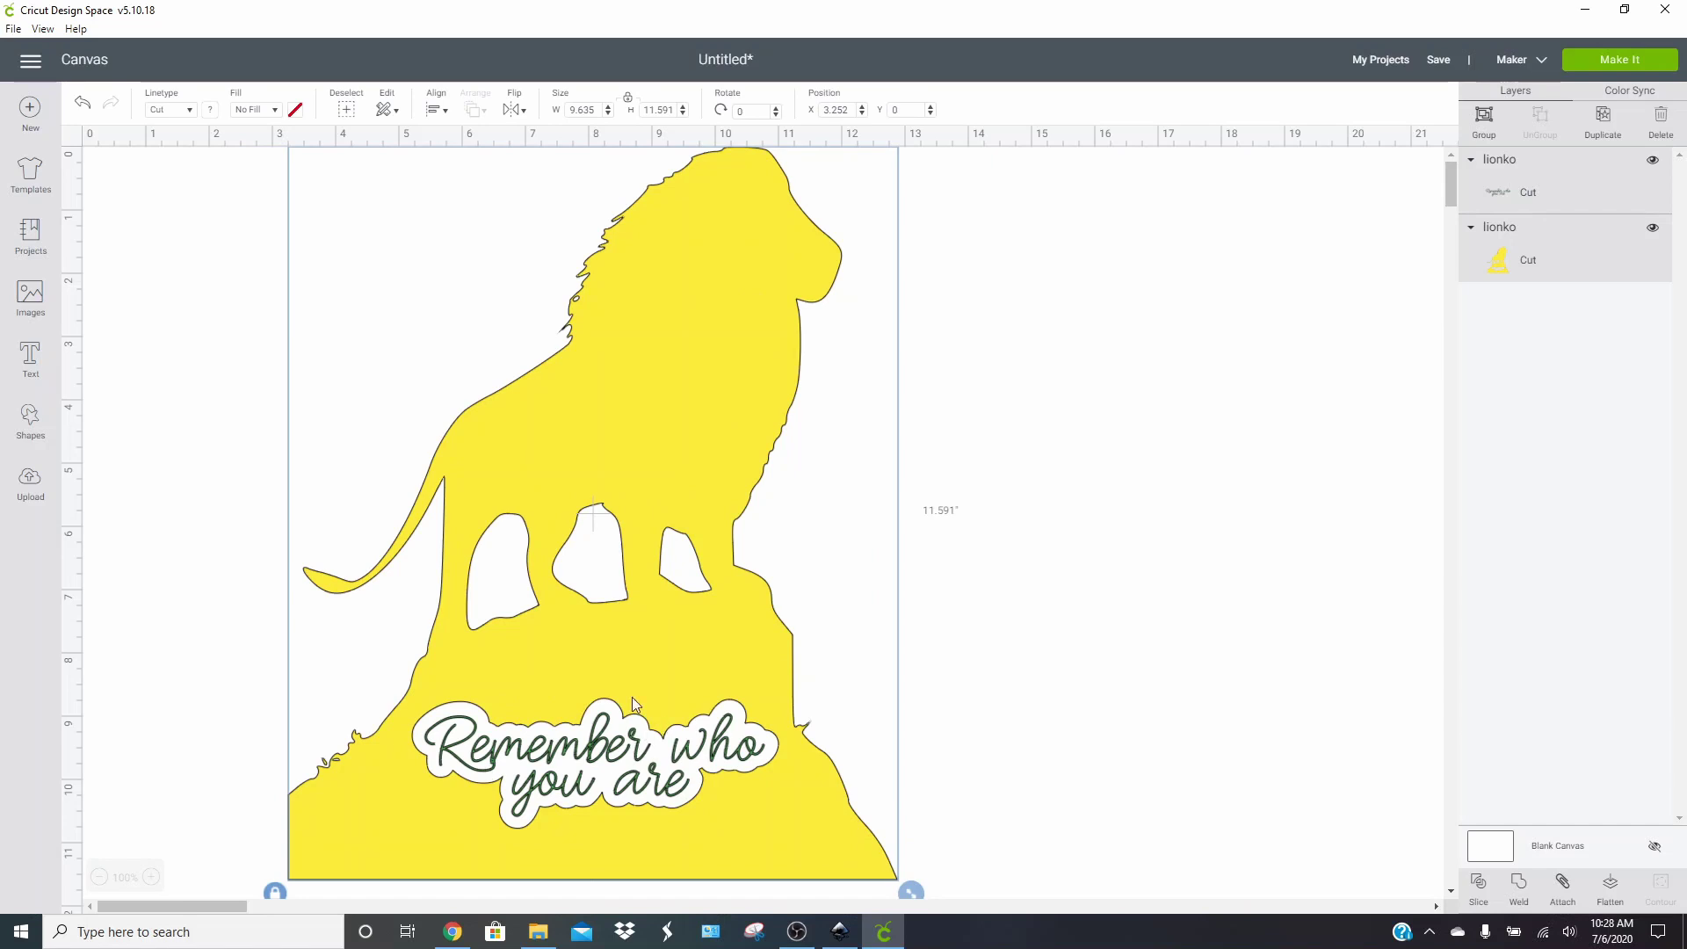
Try scaling the "Remember who you are" lettering separately to about 14.5 inches wide over the lion, and undo the change
{"action": "left_click", "coordinate": [979, 587]}
{"action": "left_click", "coordinate": [1529, 259]}
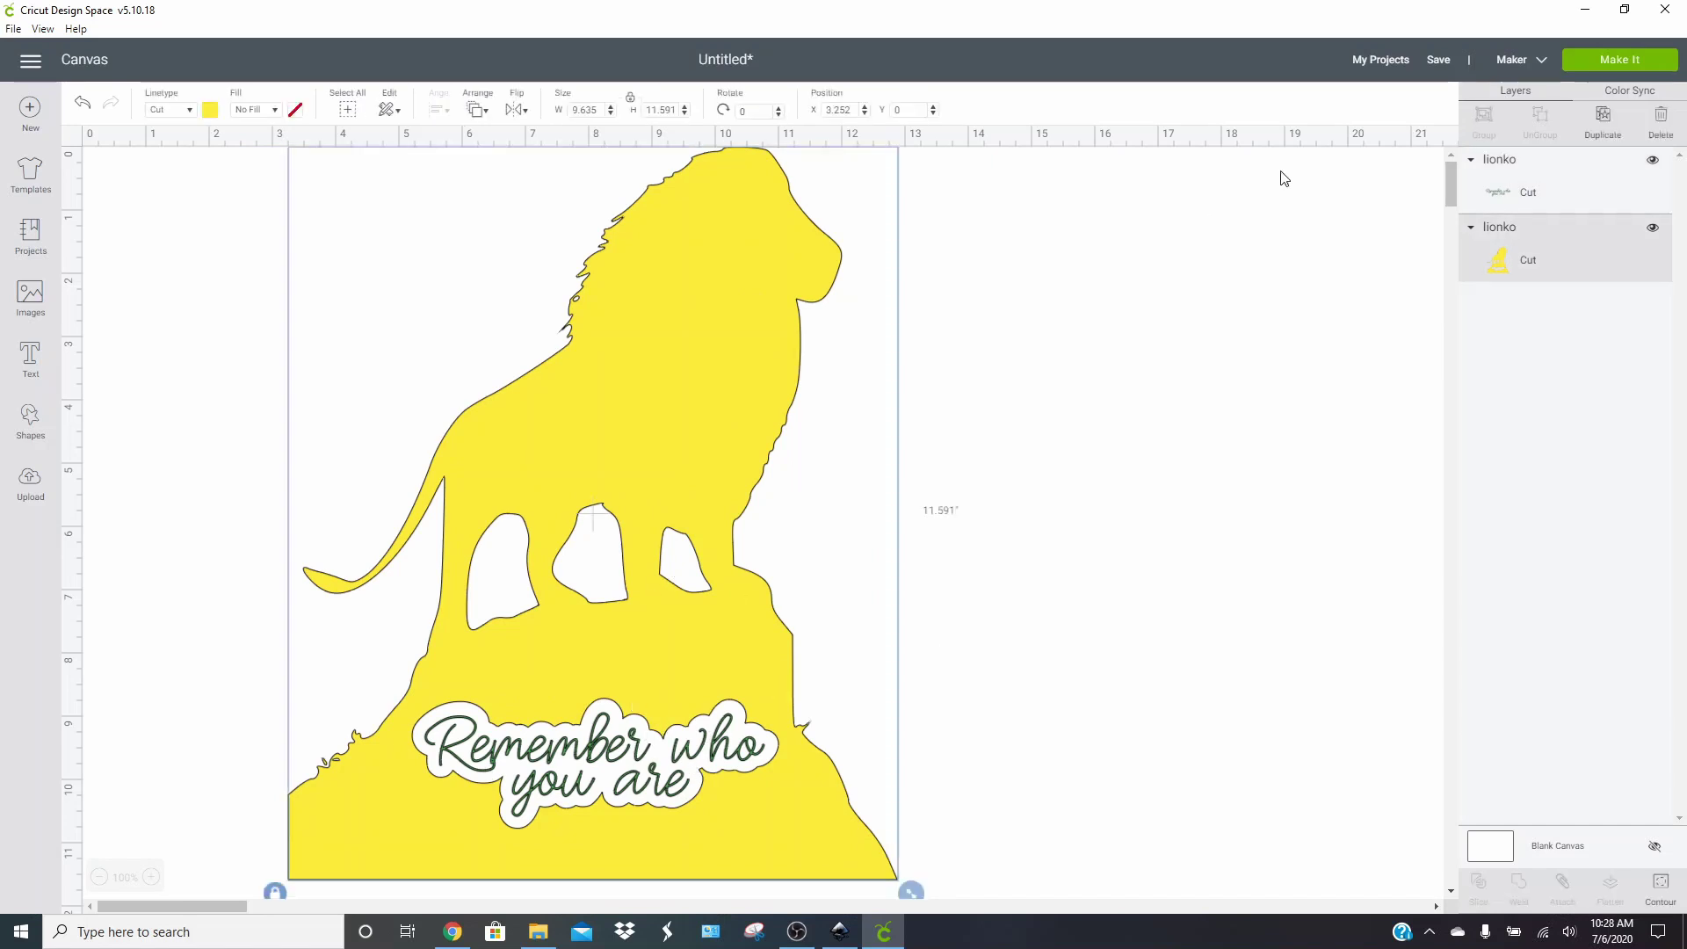
{"action": "left_click", "coordinate": [946, 708]}
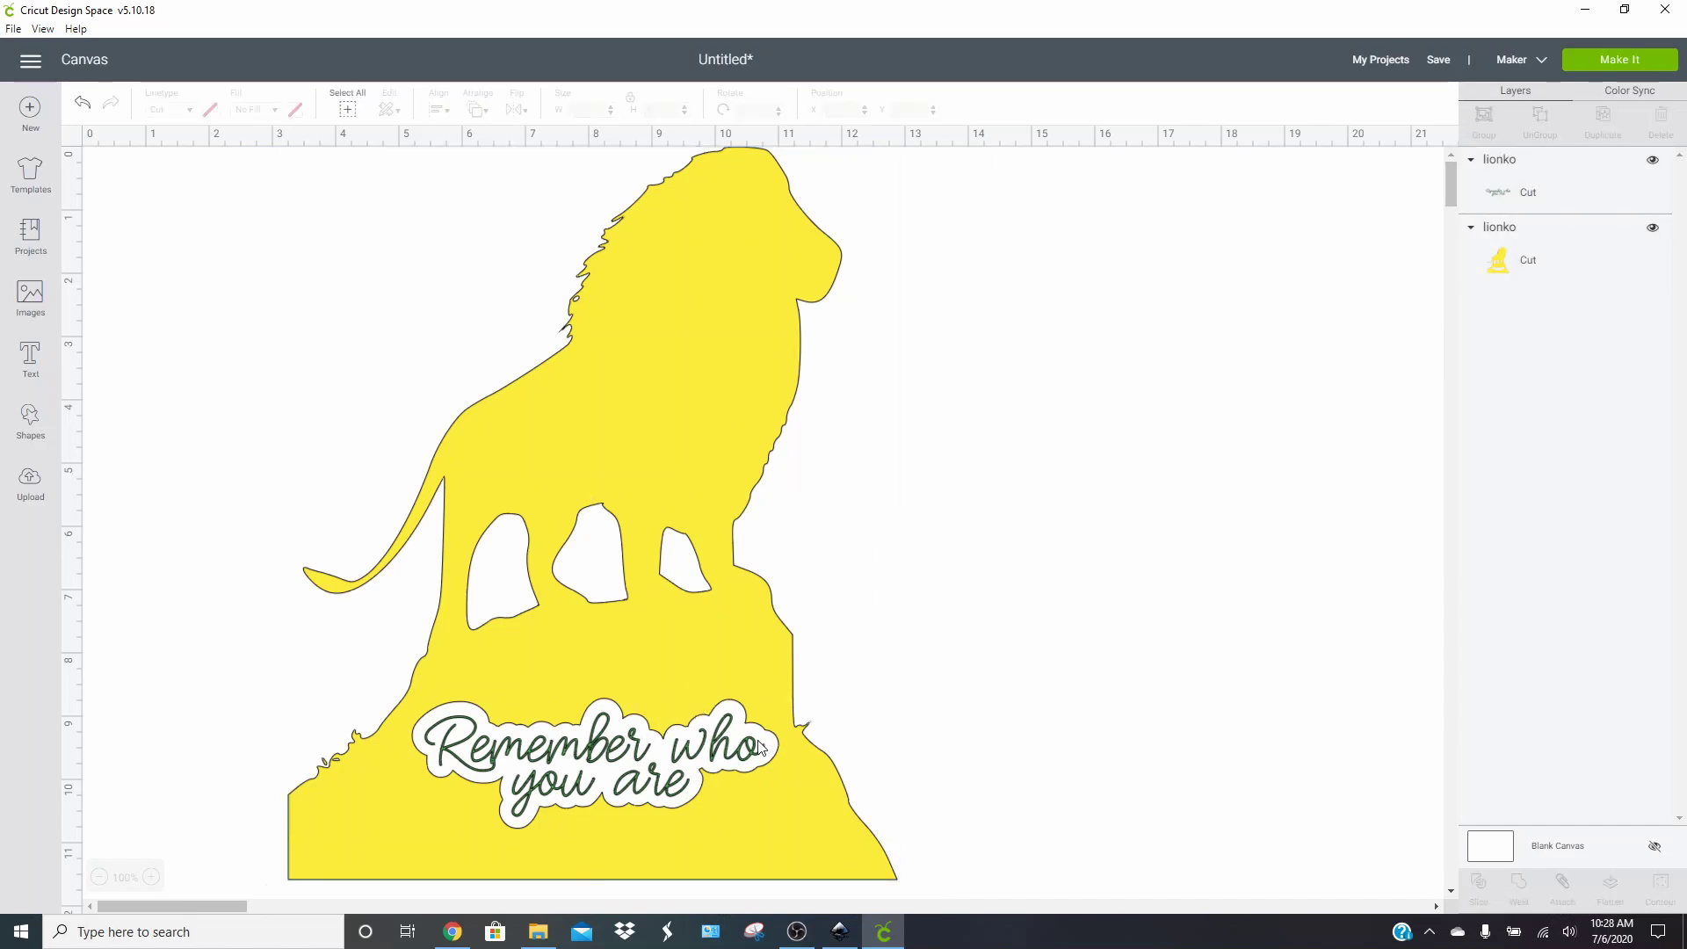
{"action": "left_click_drag", "start_coordinate": [749, 806], "coordinate": [1318, 791]}
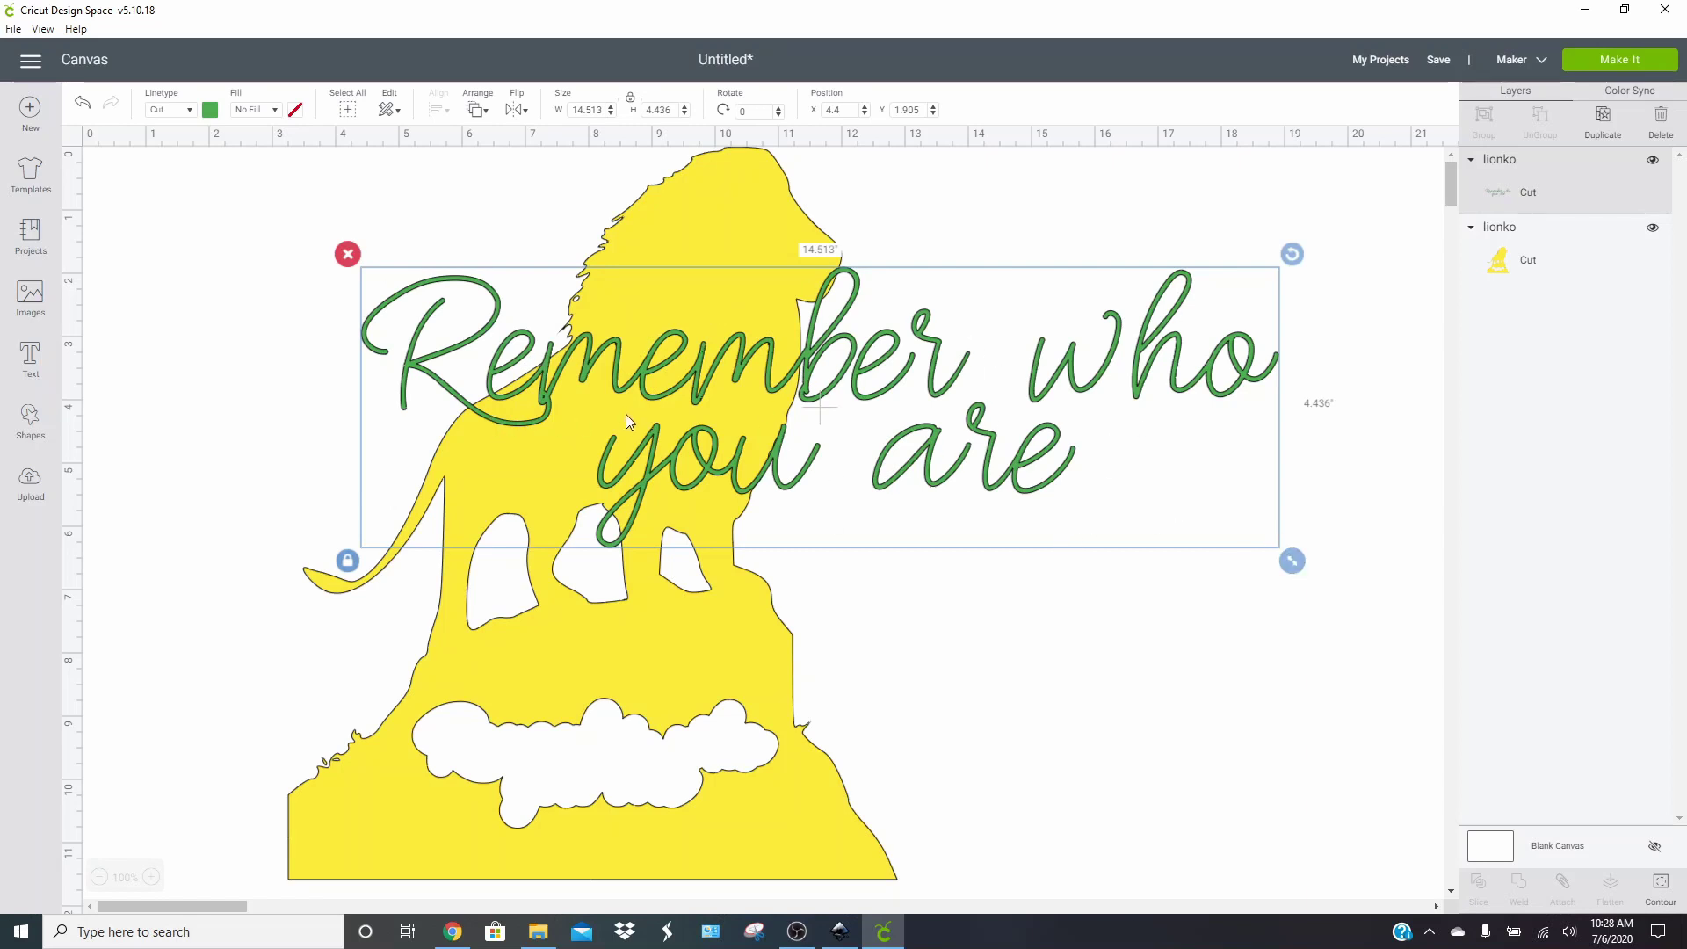
{"action": "left_click", "coordinate": [84, 104]}
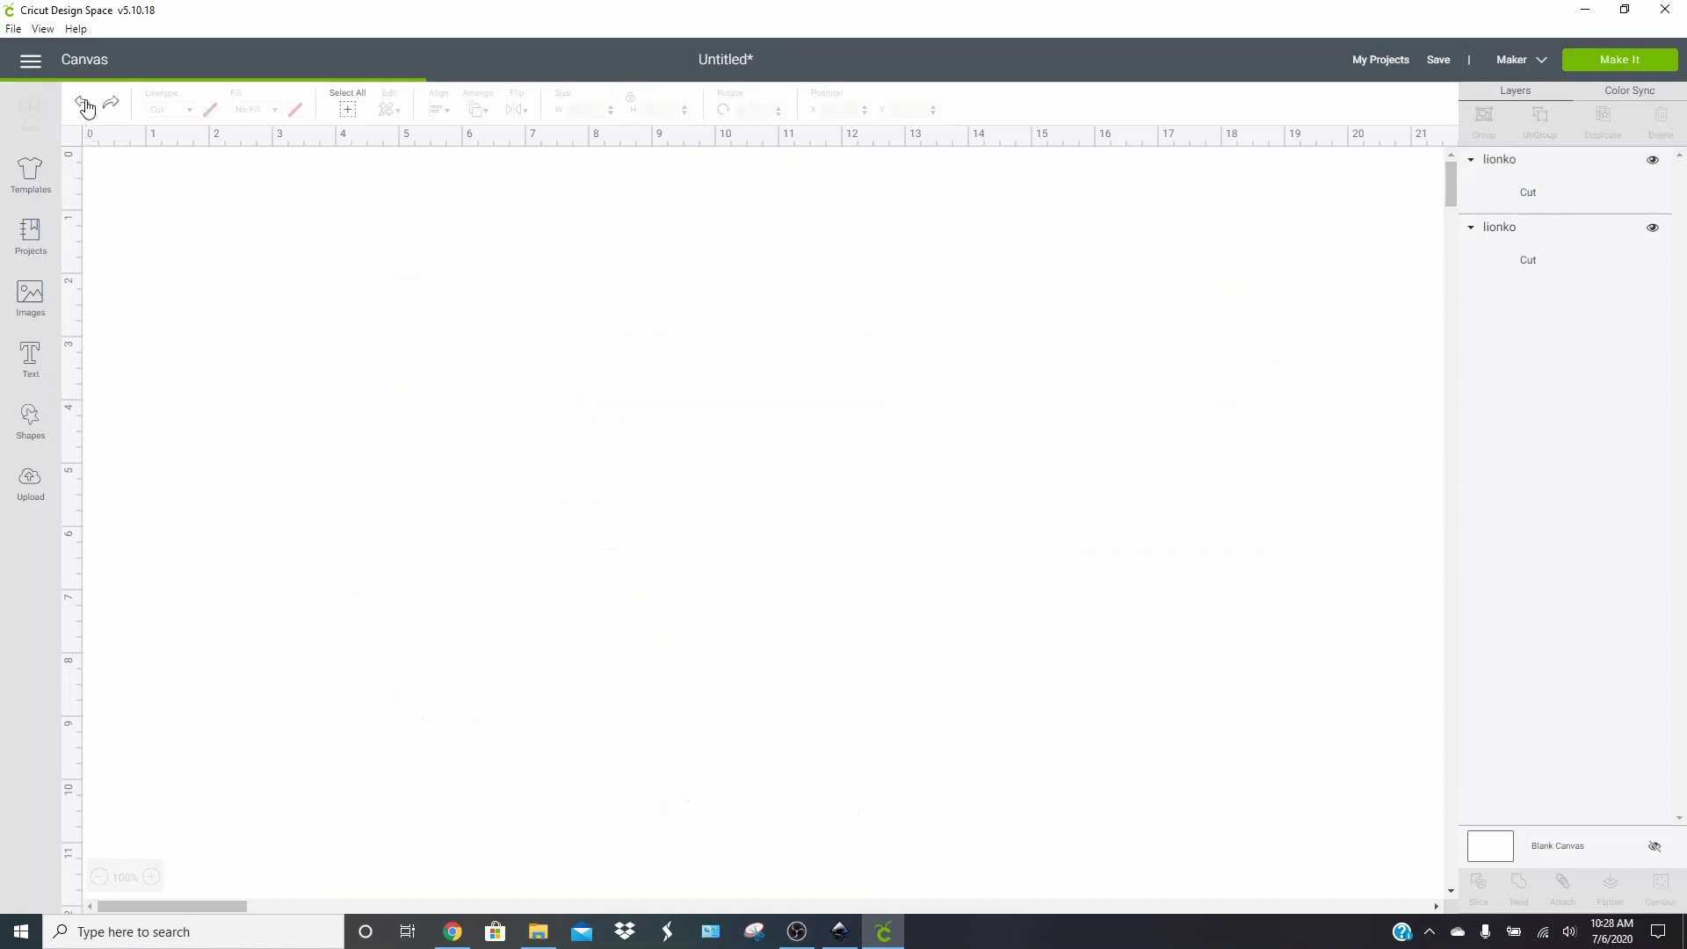
{"action": "left_click_drag", "start_coordinate": [572, 330], "coordinate": [637, 752]}
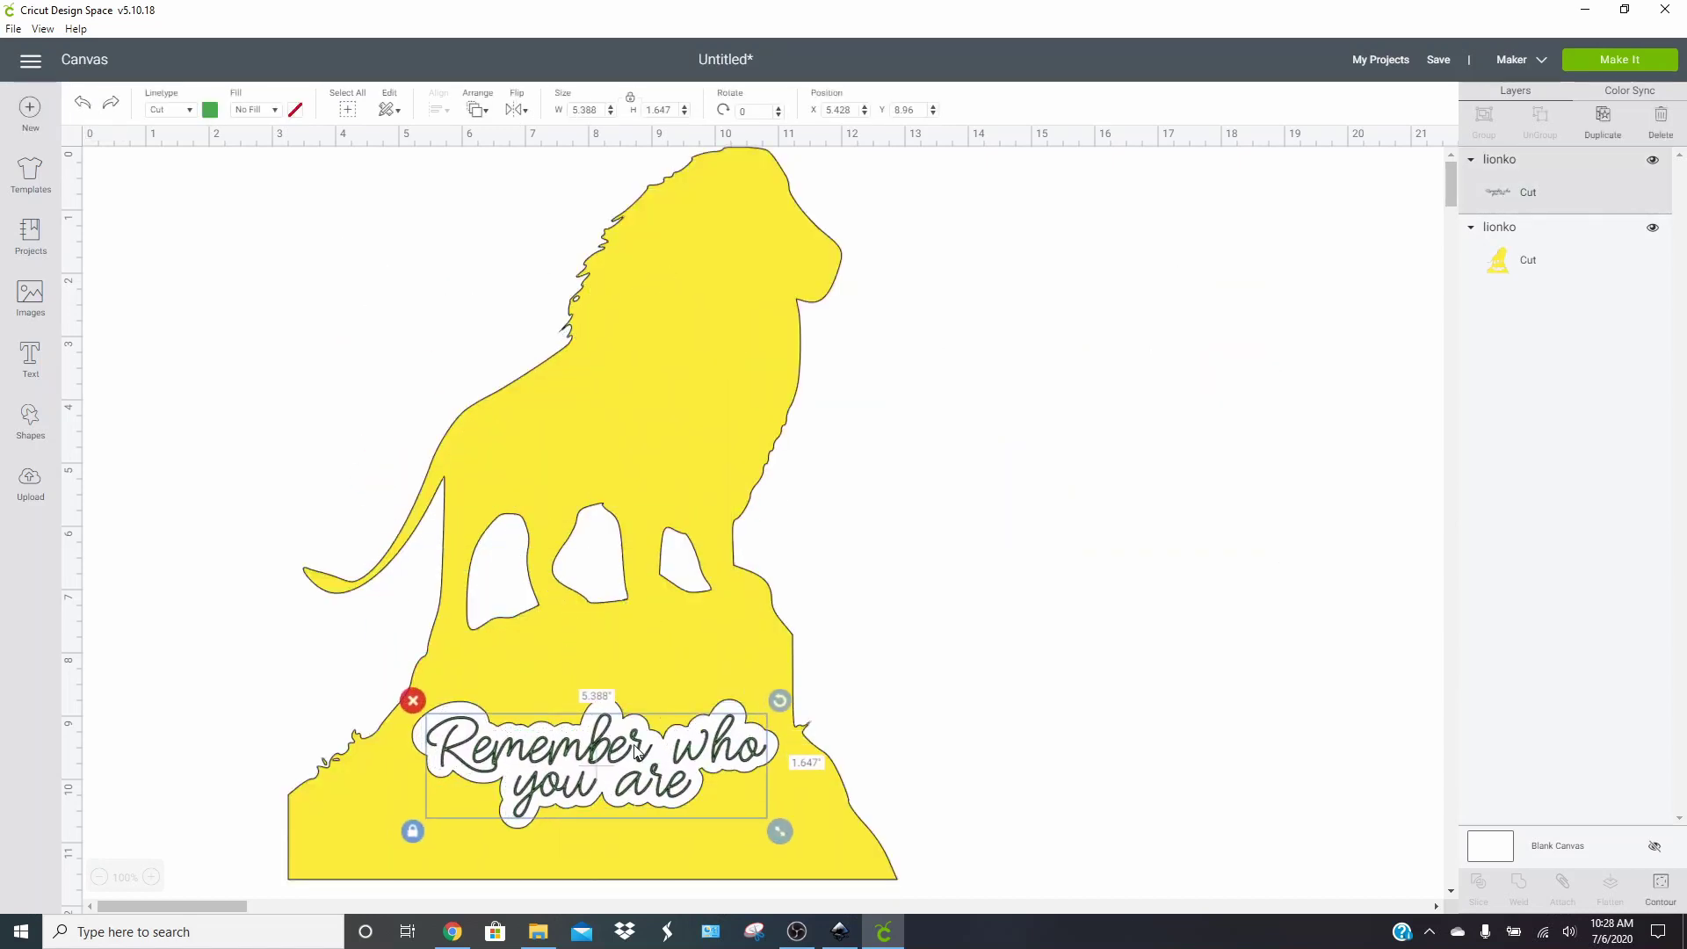
{"action": "left_click", "coordinate": [940, 641]}
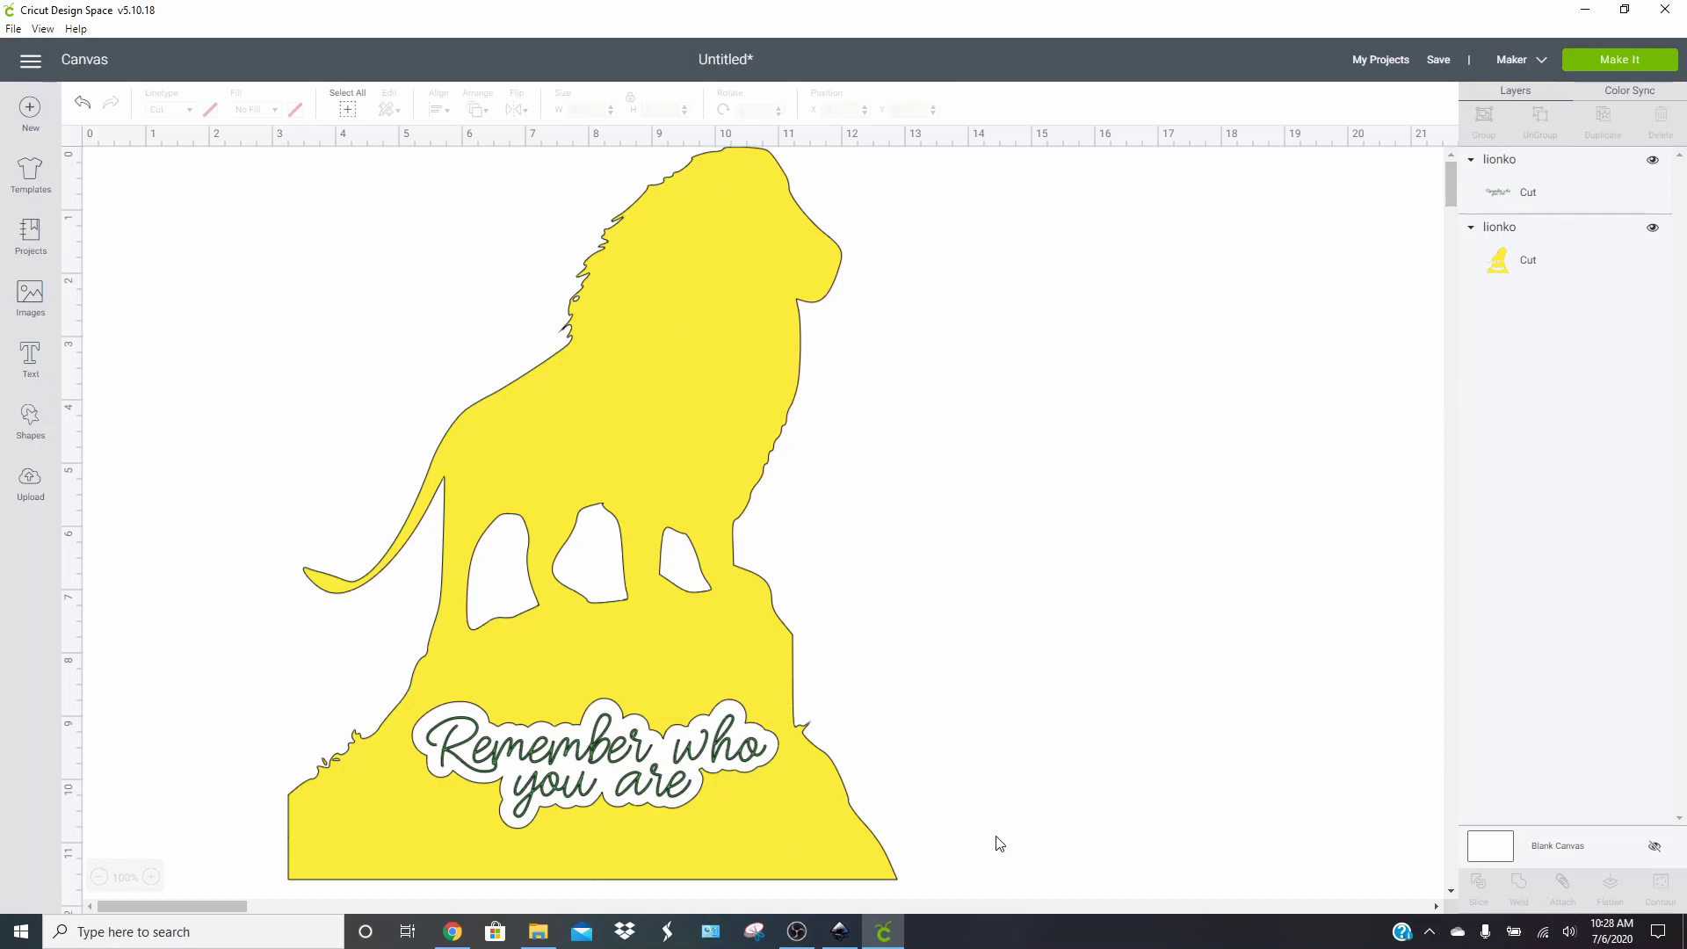
Shrink the lion and lettering together to about 4.163 by 5.008 inches and preview the yellow and green cutting mats before returning to the canvas
{"action": "left_click_drag", "start_coordinate": [976, 887], "coordinate": [402, 235]}
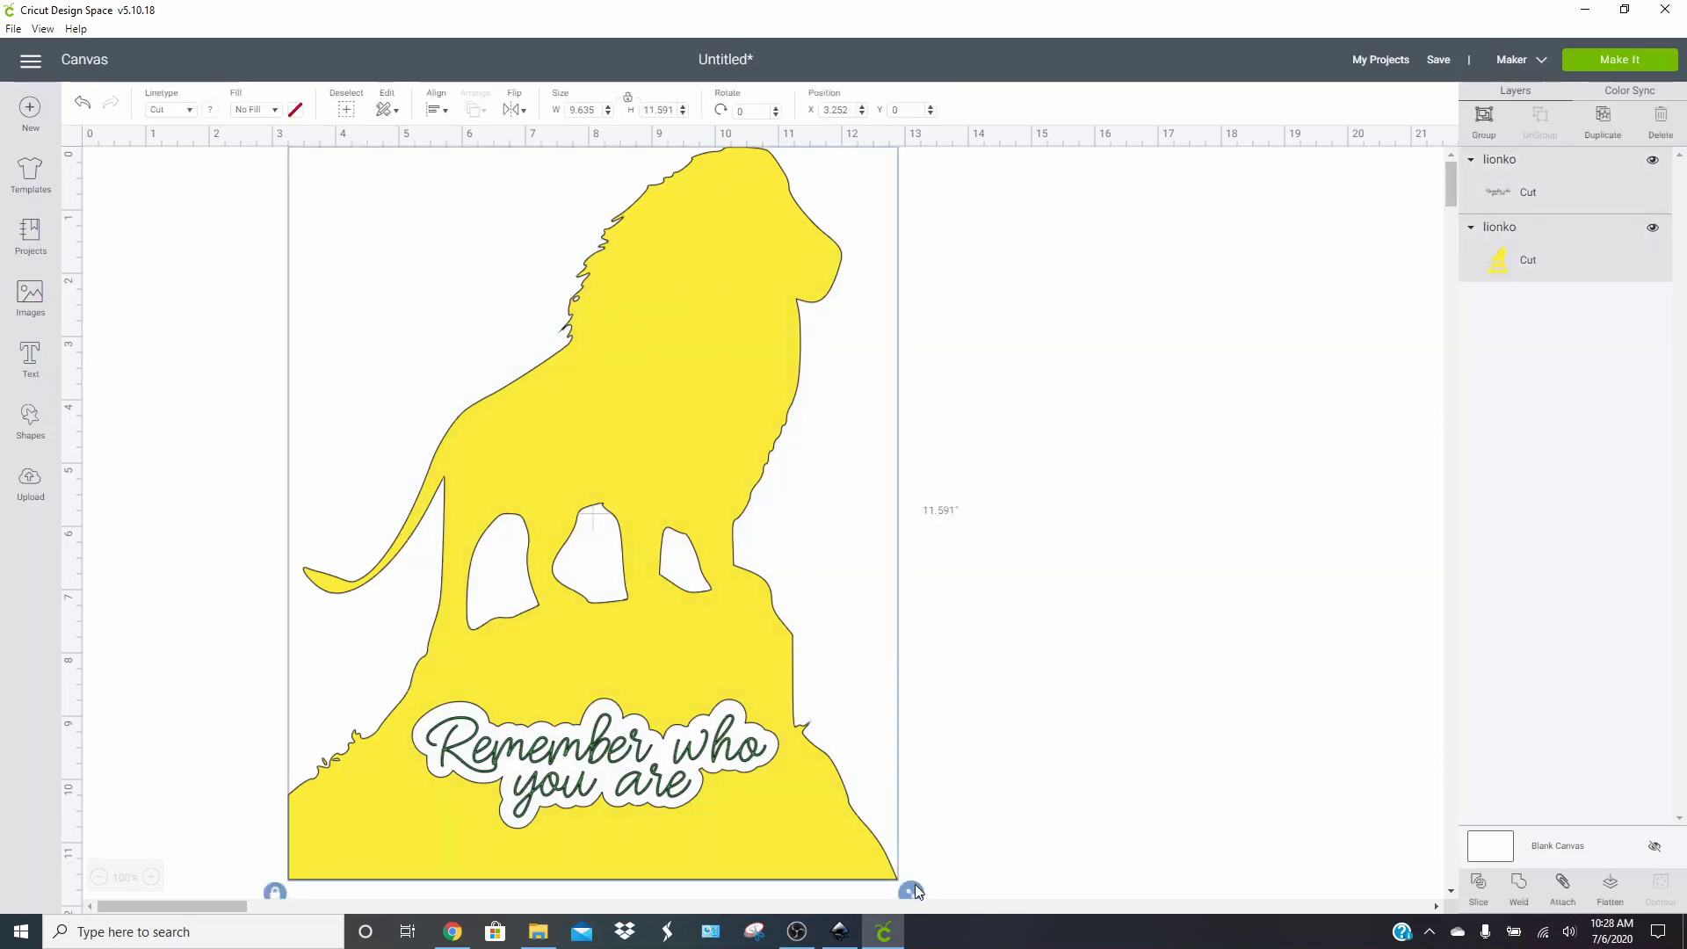
{"action": "left_click_drag", "start_coordinate": [913, 890], "coordinate": [565, 478]}
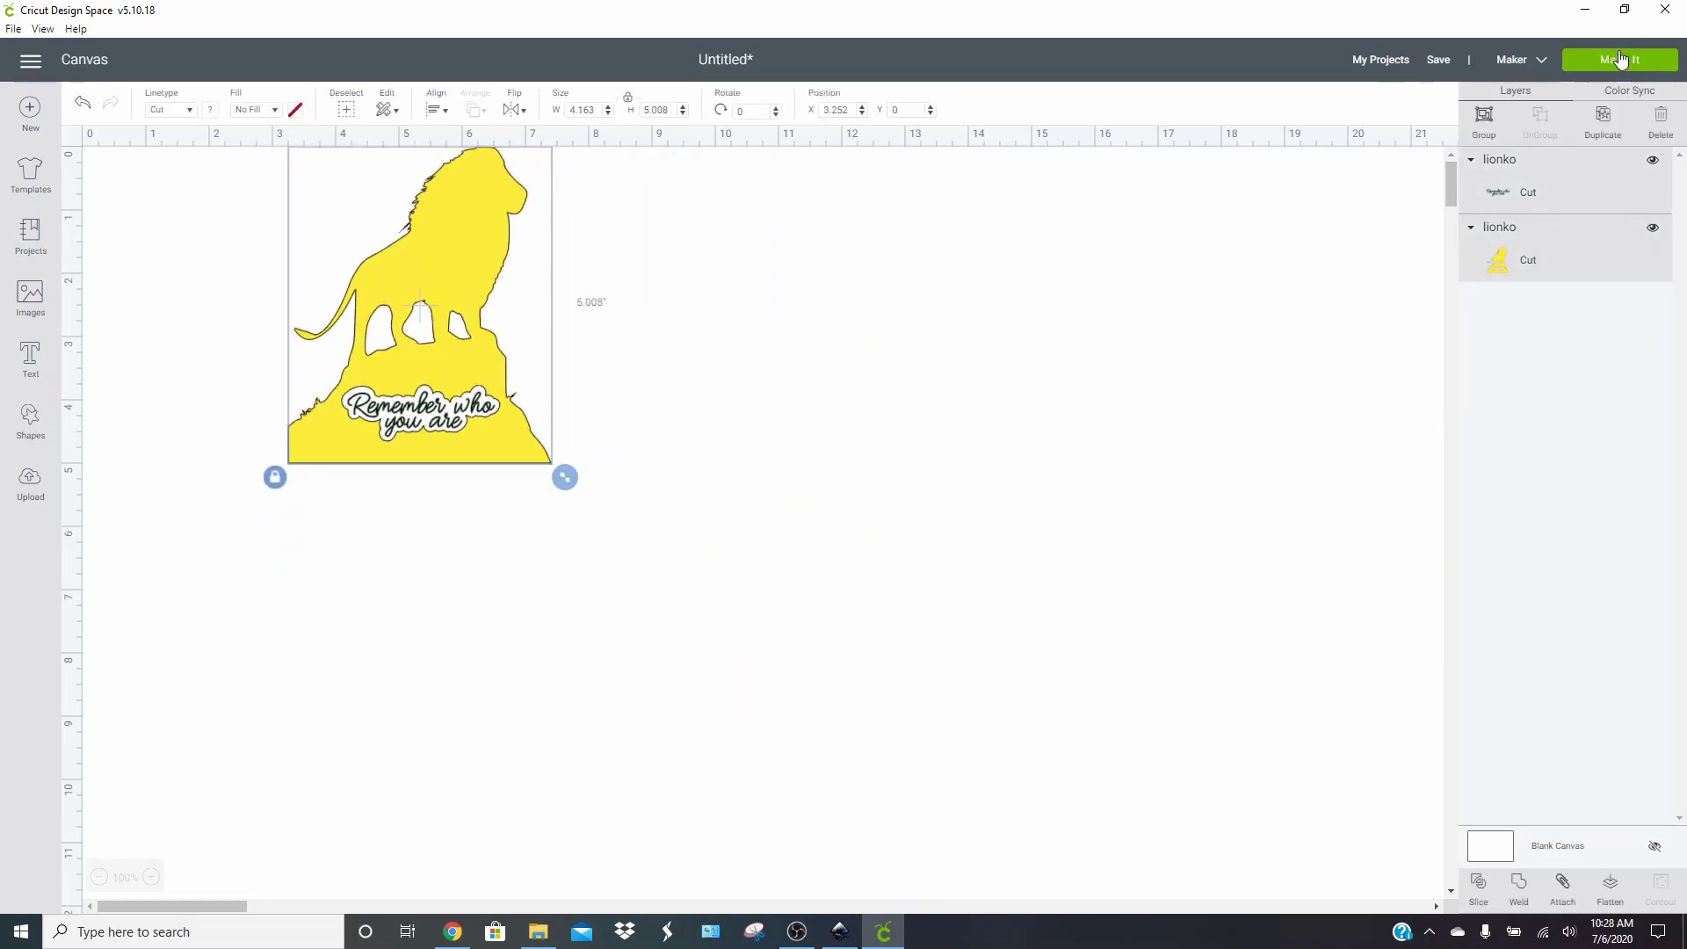
{"action": "left_click", "coordinate": [1619, 59]}
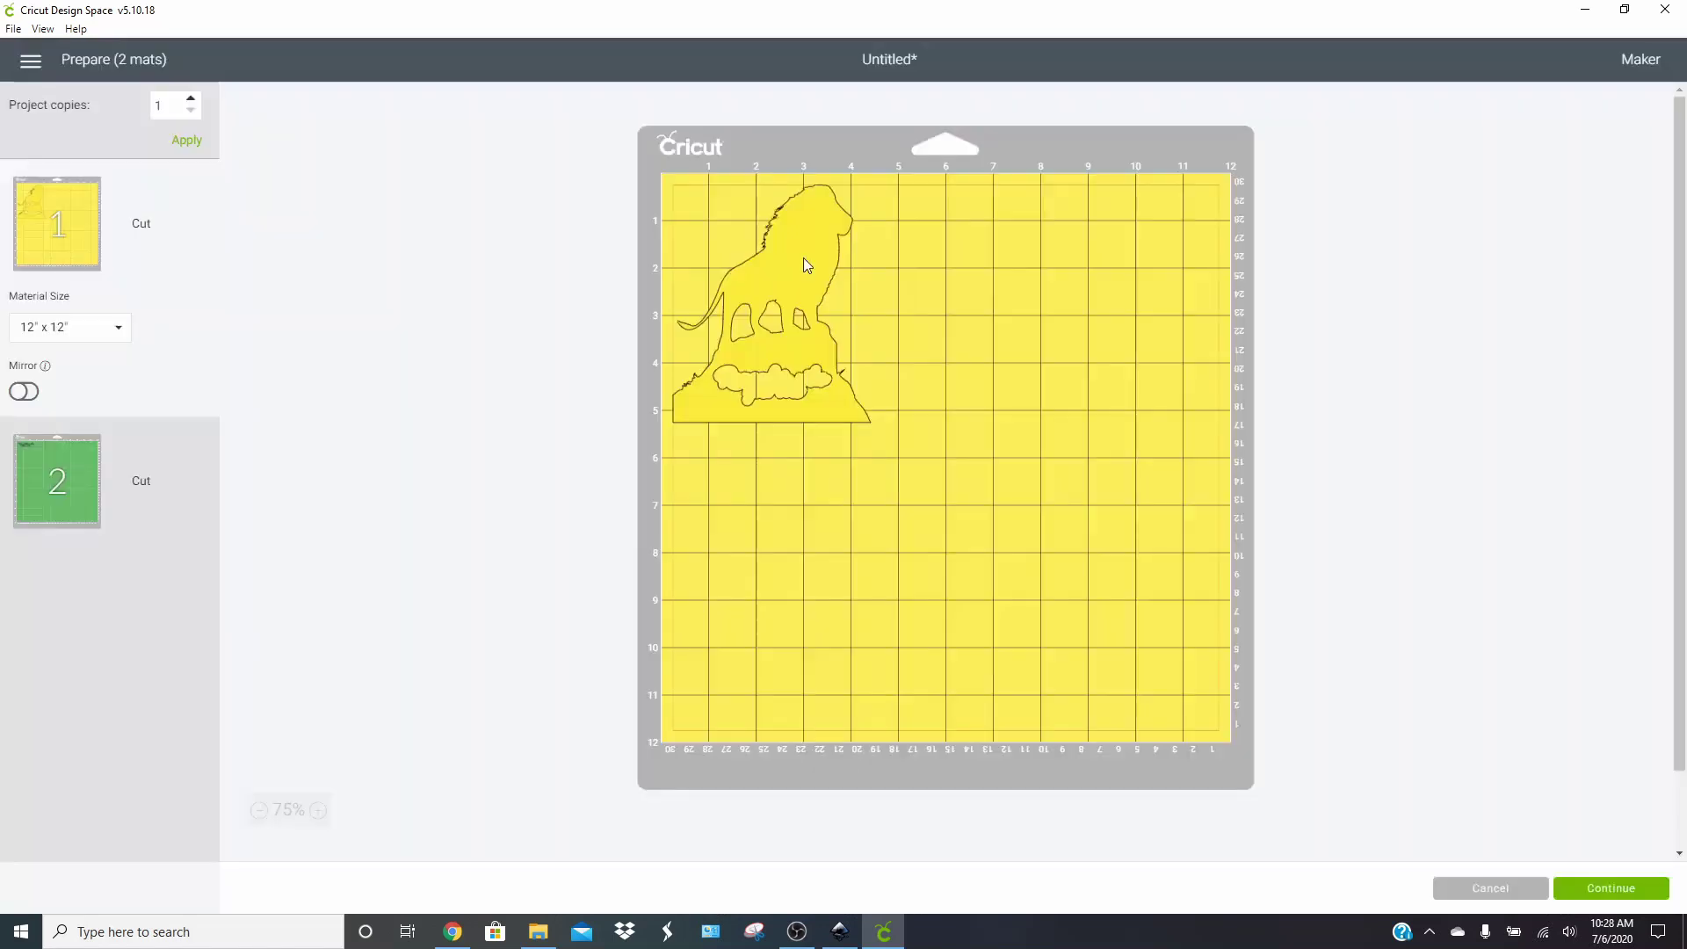
{"action": "left_click", "coordinate": [46, 470]}
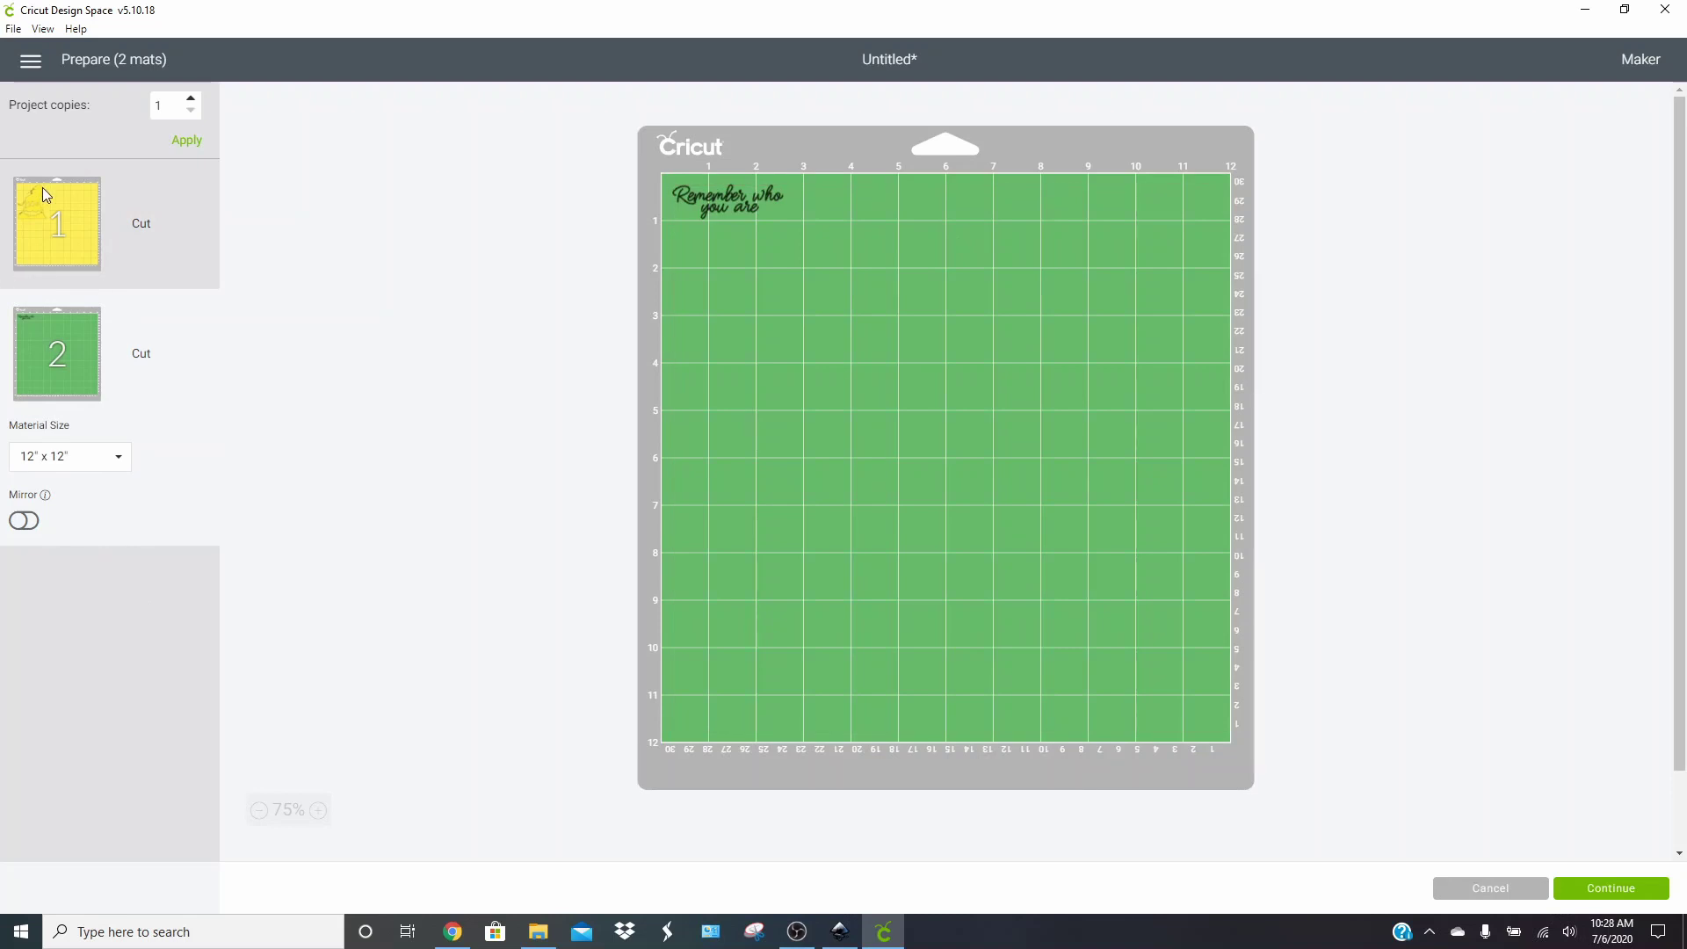
{"action": "left_click", "coordinate": [40, 220]}
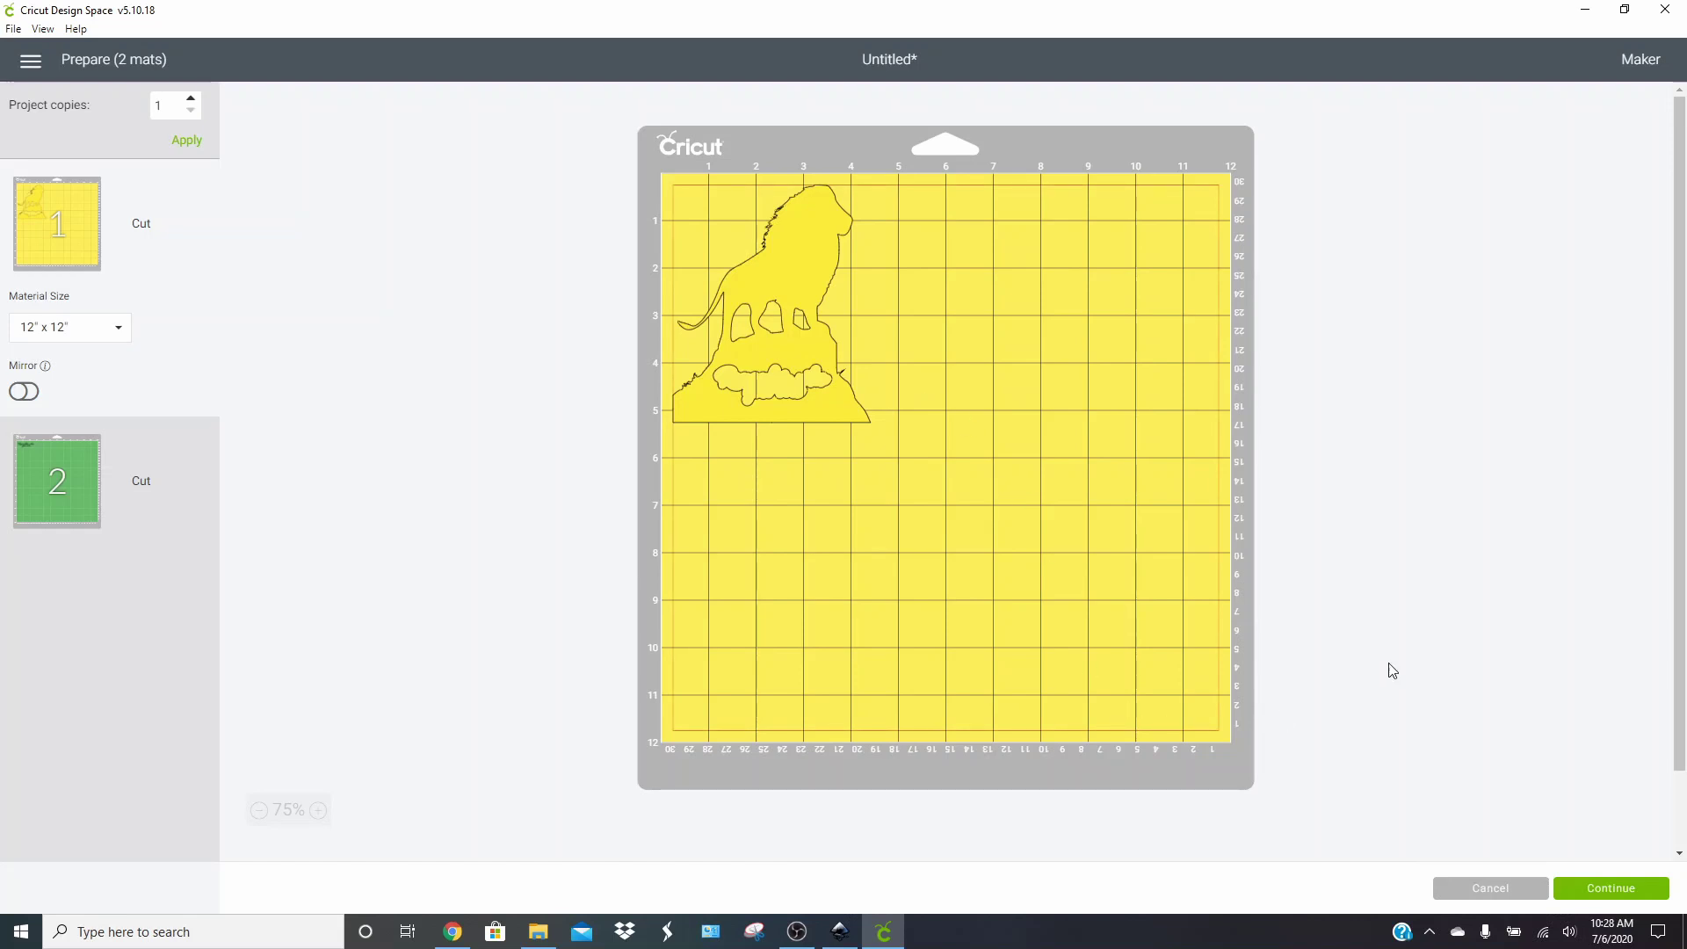
{"action": "left_click", "coordinate": [1476, 885]}
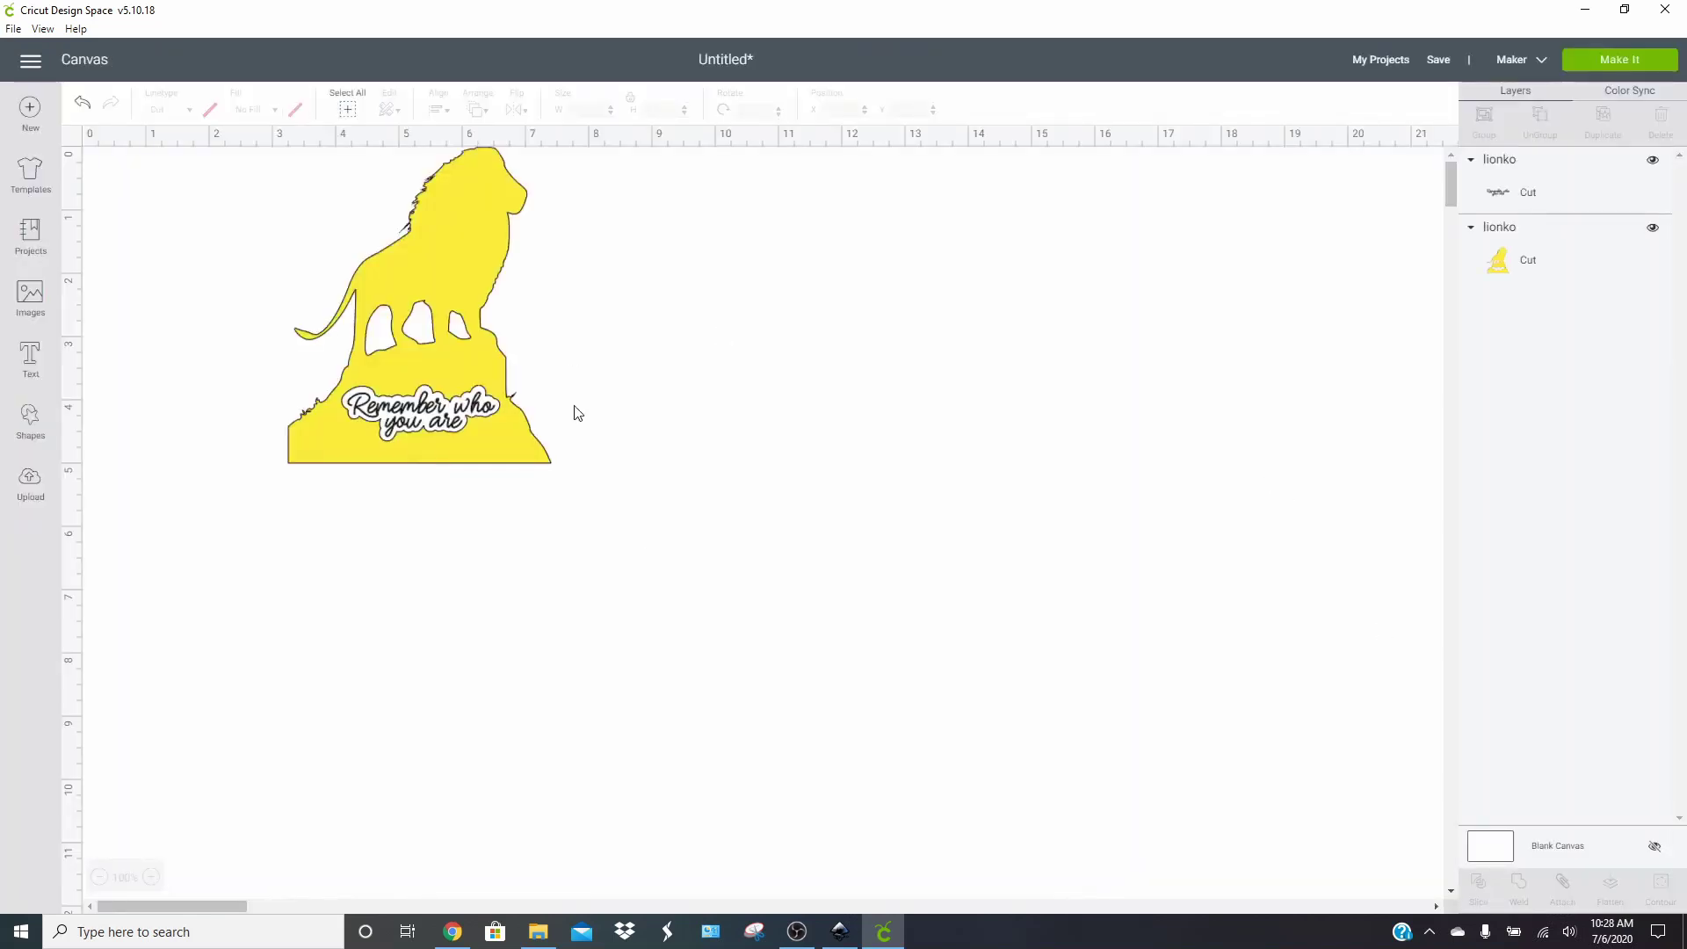
Enlarge the lion and lettering together to about 8.689 by 10.452 inches
{"action": "left_click_drag", "start_coordinate": [646, 572], "coordinate": [131, 282]}
{"action": "left_click_drag", "start_coordinate": [565, 477], "coordinate": [1009, 779]}
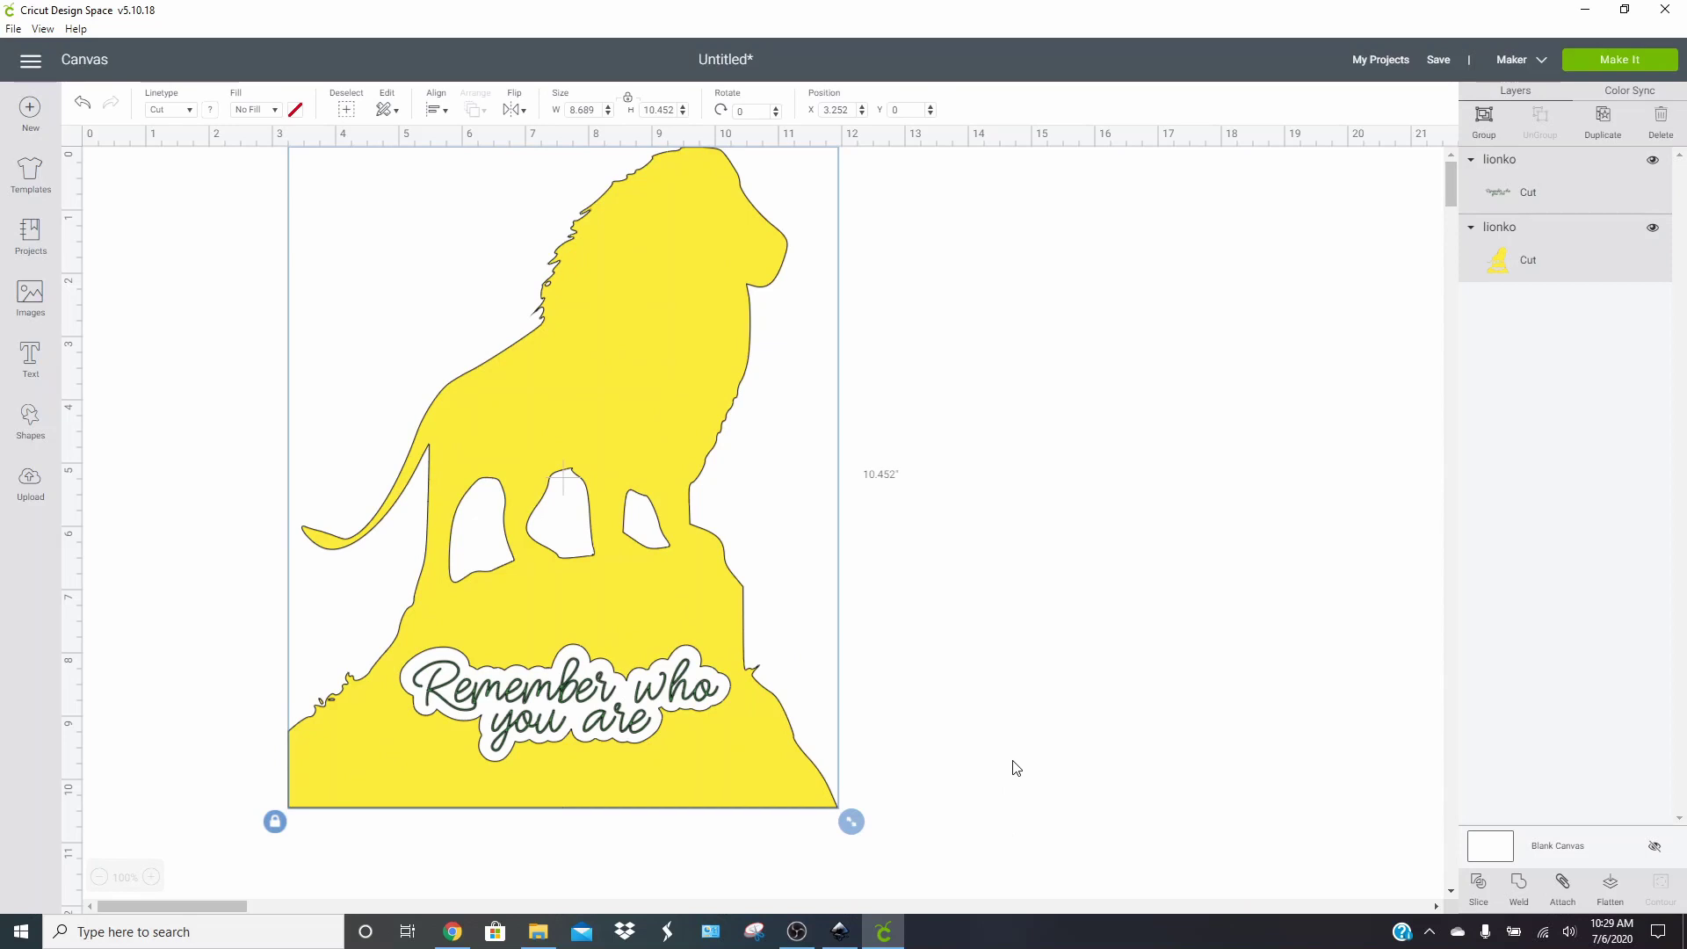